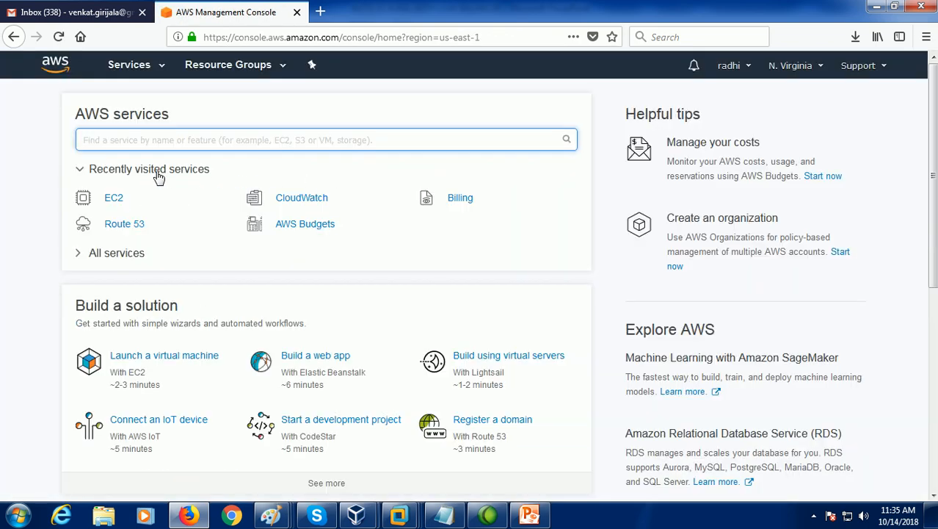
Check EC2 for running instances and inspect the details of the owned Autoscale-web-server AMI
left_click(115, 199)
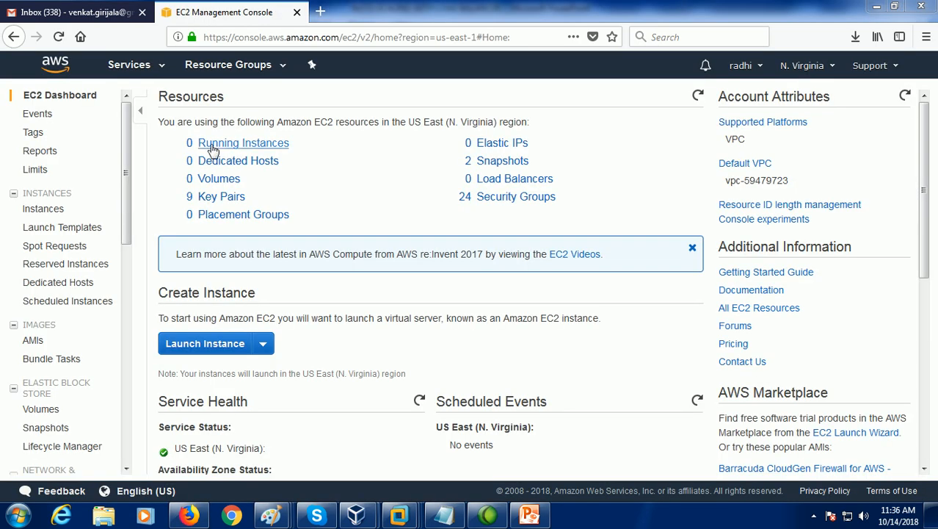
left_click(217, 149)
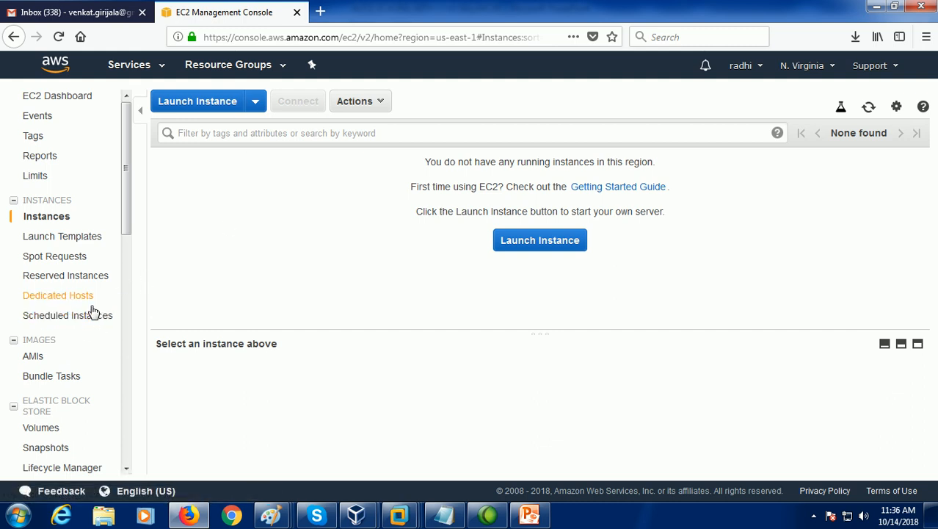
left_click(34, 357)
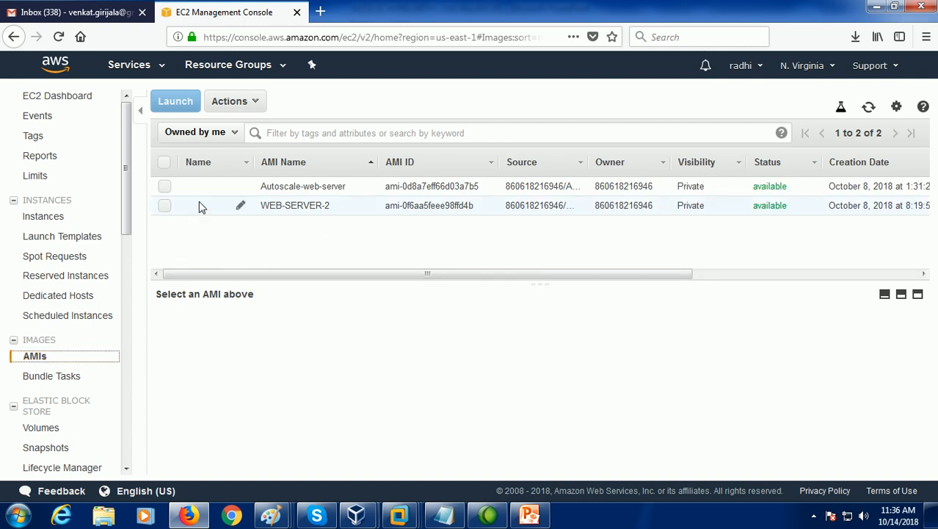
left_click(166, 188)
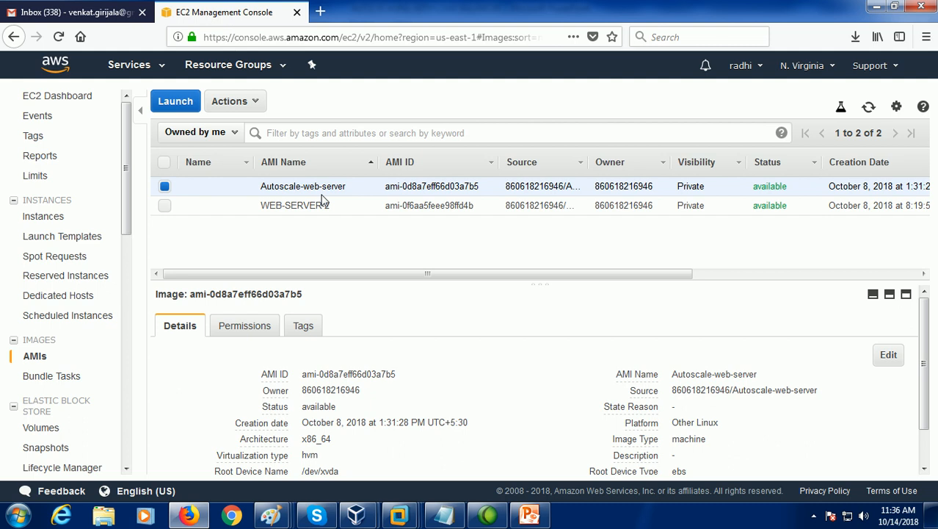
left_click(167, 190)
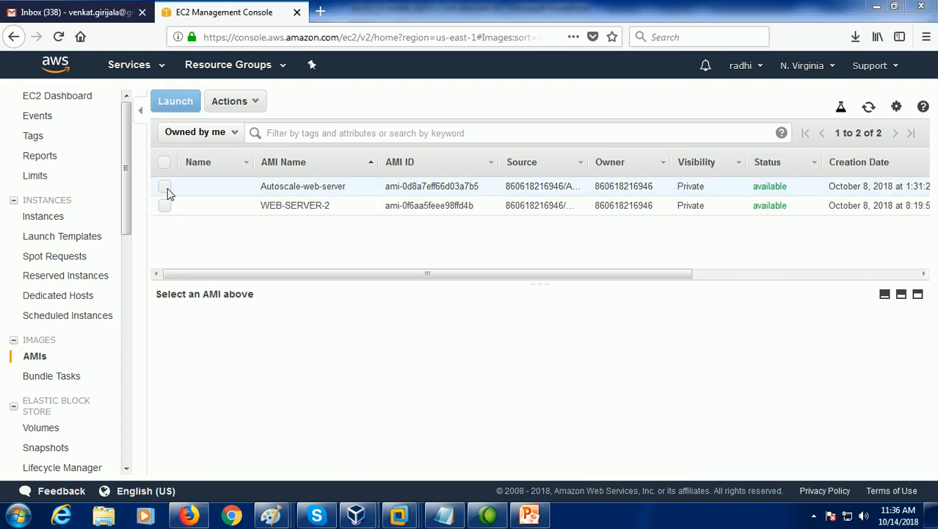
Start creating a Classic Load Balancer in EC2 and name it myelb
scroll(126, 220, "down", 1)
left_click_drag(127, 220, 109, 305)
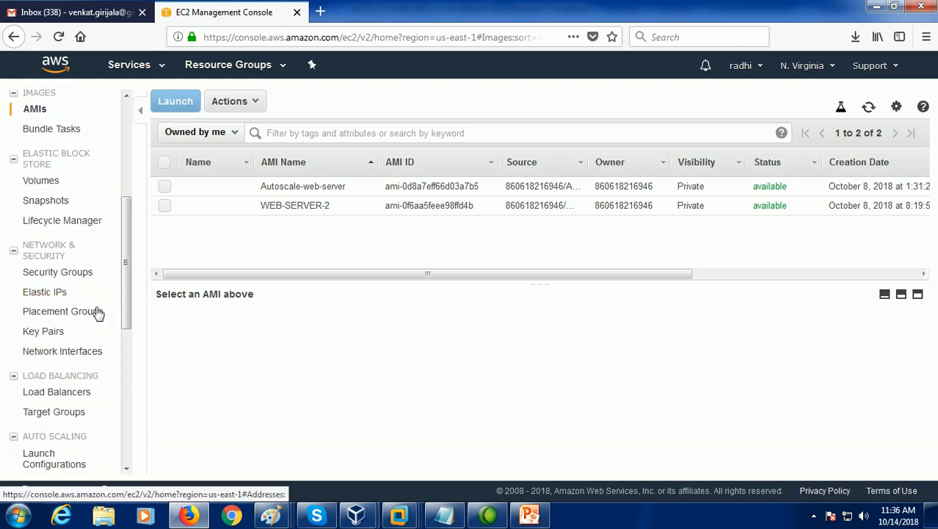
left_click(51, 395)
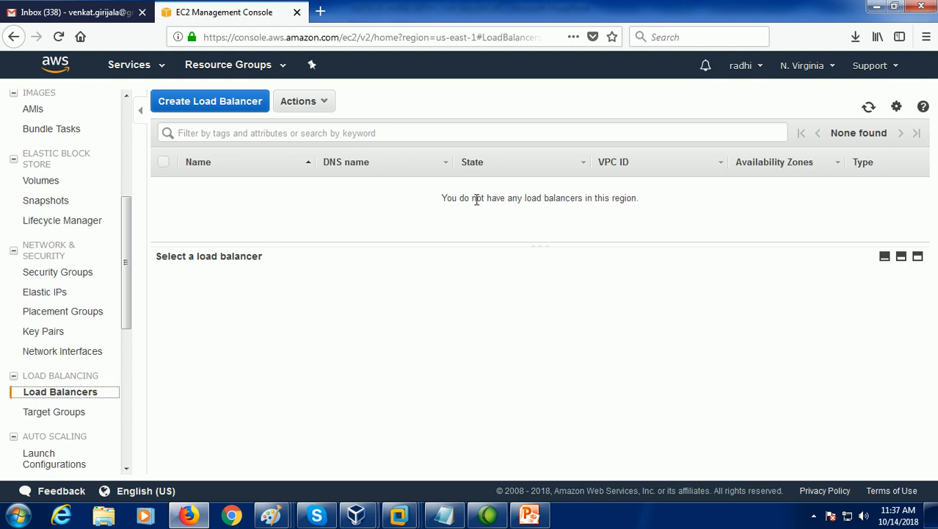
left_click(235, 110)
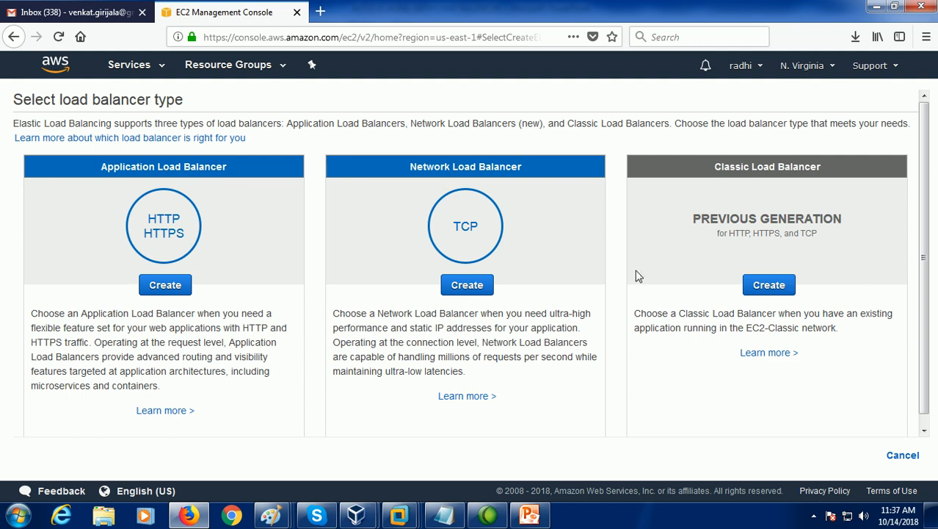
left_click(754, 290)
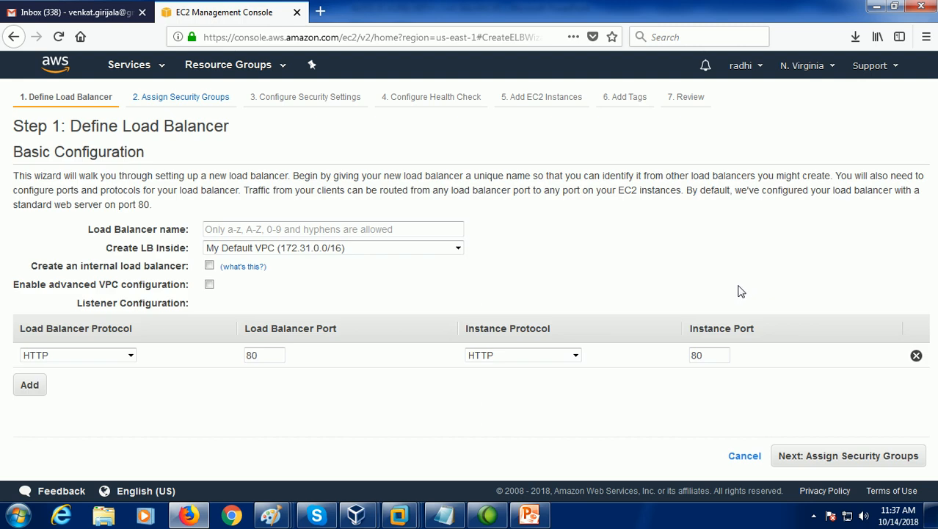
left_click(359, 229)
type("m")
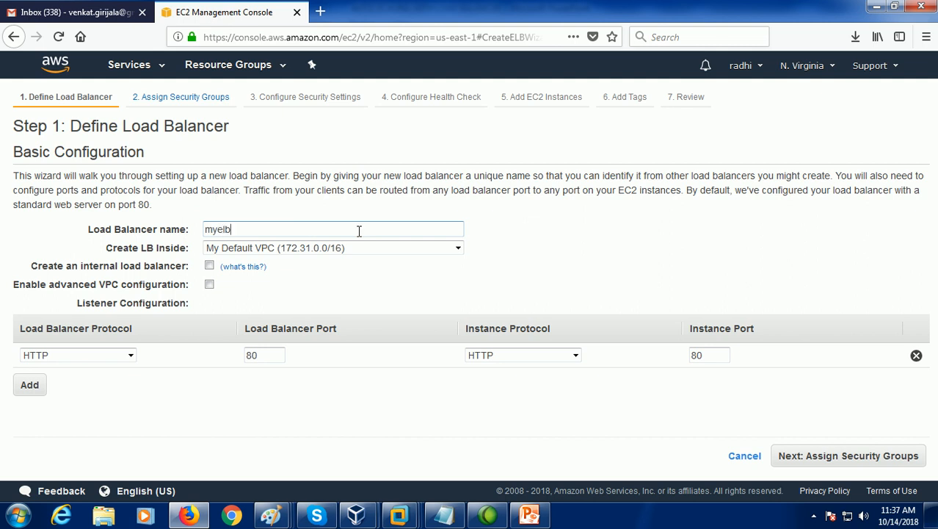
type("yelb")
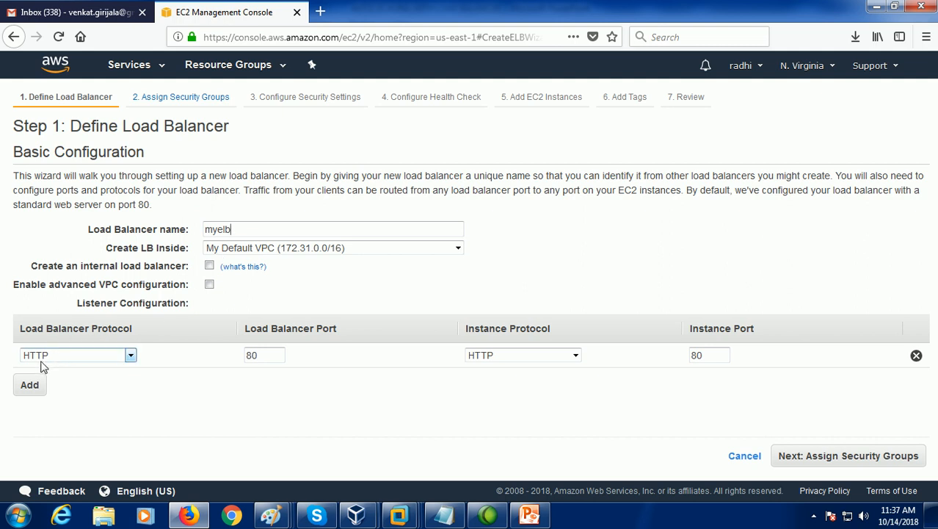
Proceed to the health check configuration, keeping the default VPC security group and the current security settings
left_click(202, 103)
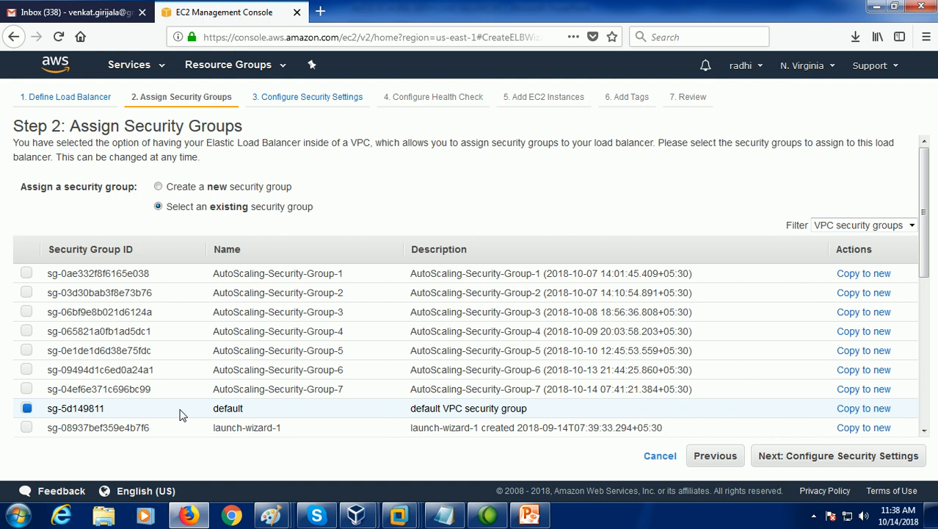
left_click(308, 98)
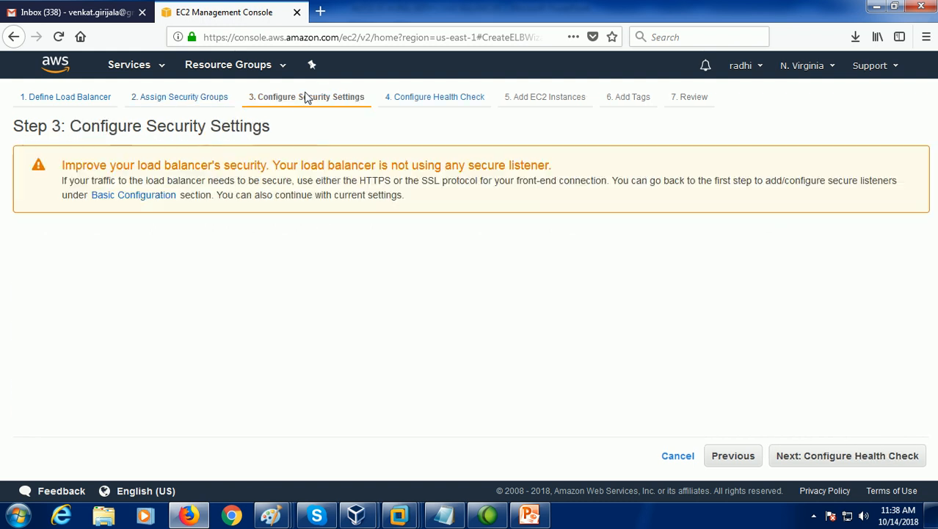
left_click(419, 103)
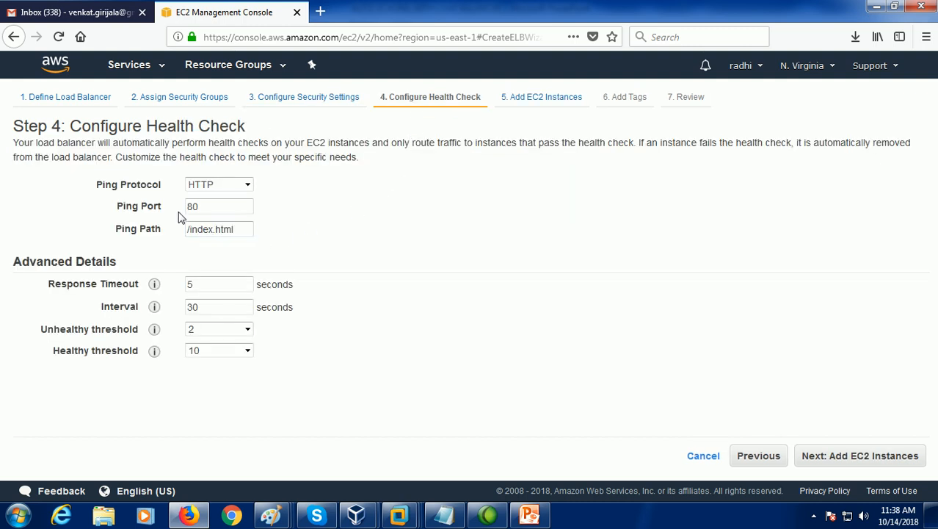
Set the health check's healthy threshold to 2, keeping ping port 80 and path /index.html
left_click(213, 206)
left_click(208, 229)
left_click(232, 243)
left_click(247, 352)
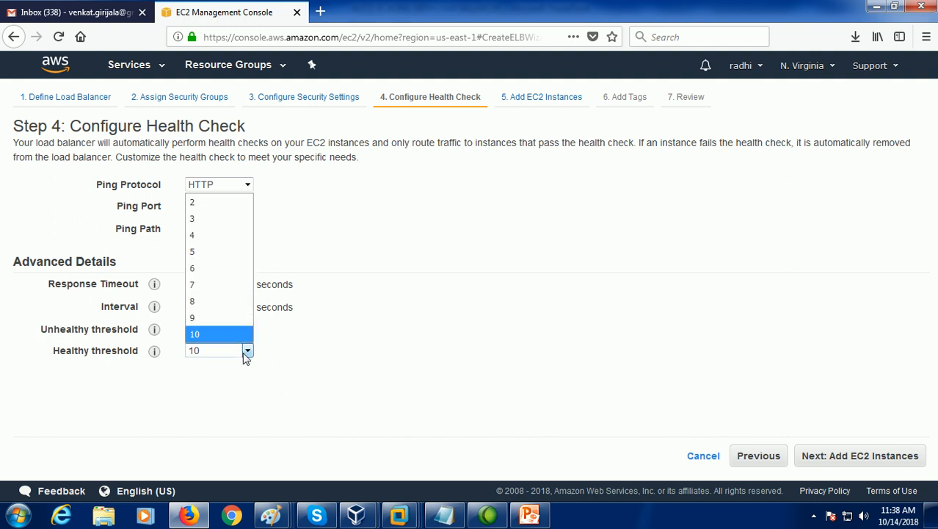
left_click(217, 209)
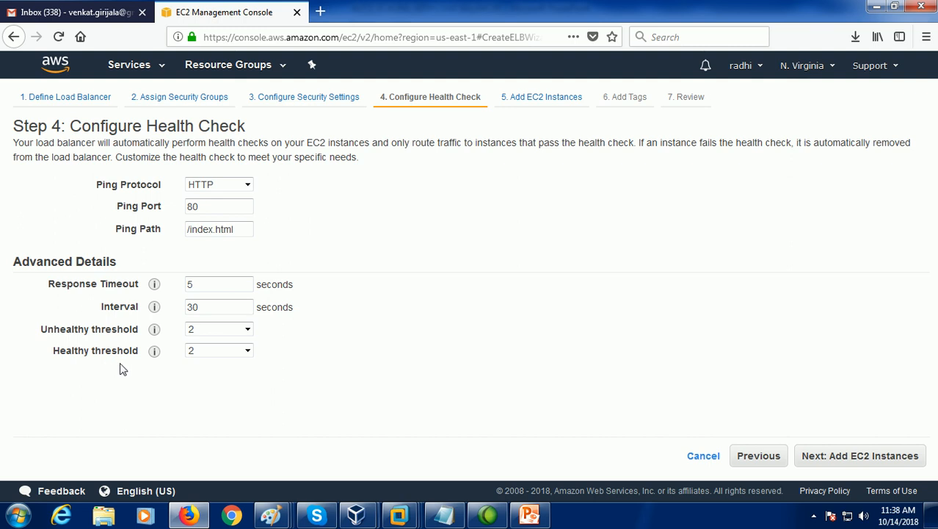
Skip adding EC2 instances and tag the load balancer with key Name and value ELB-Webservers
left_click(550, 106)
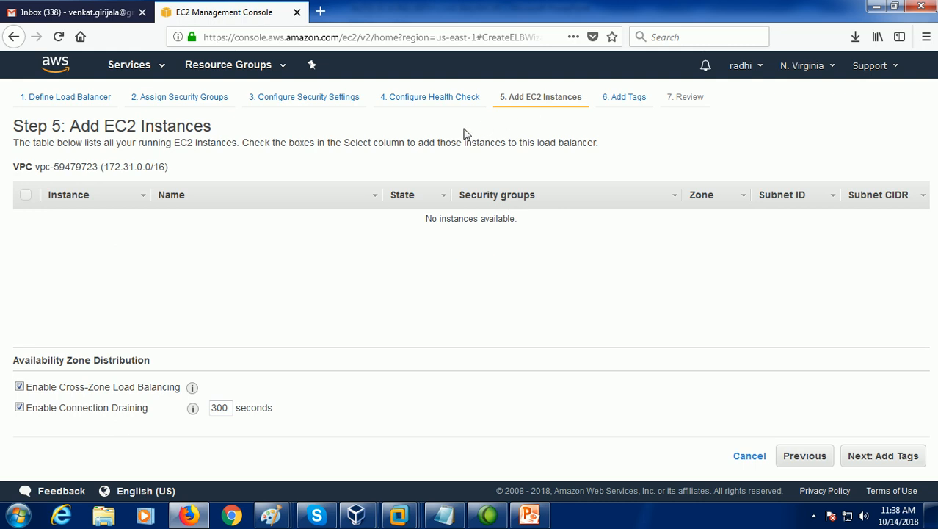
left_click(628, 103)
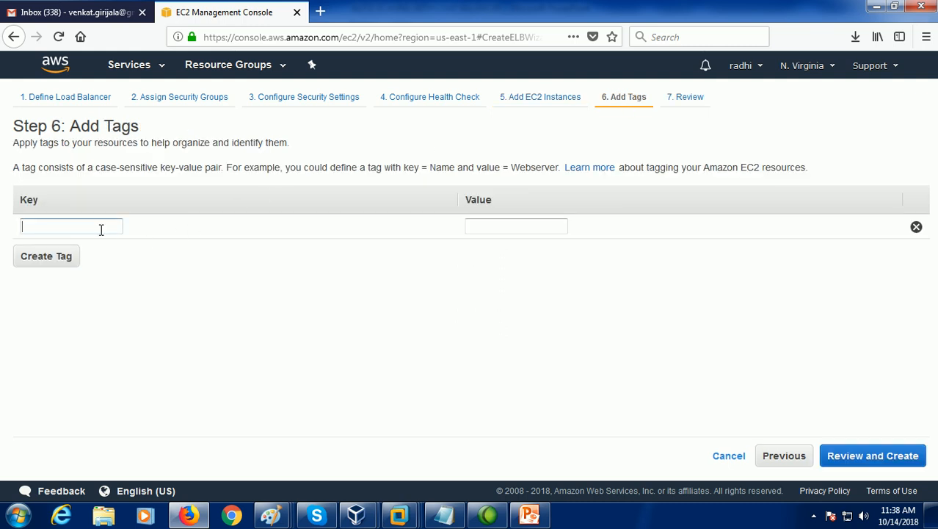
type("Name")
left_click(481, 228)
type("Webservers")
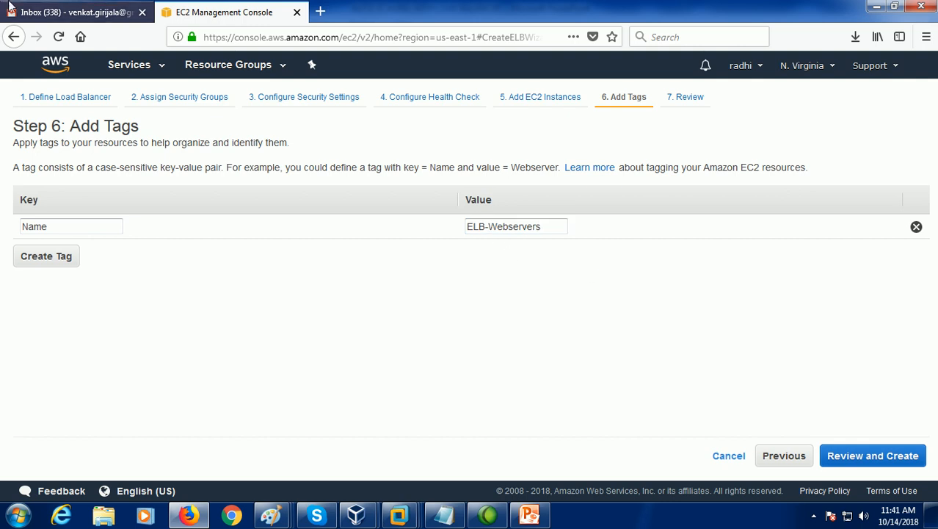
Review and create the load balancer, and view the instances registered to myelb
left_click(867, 456)
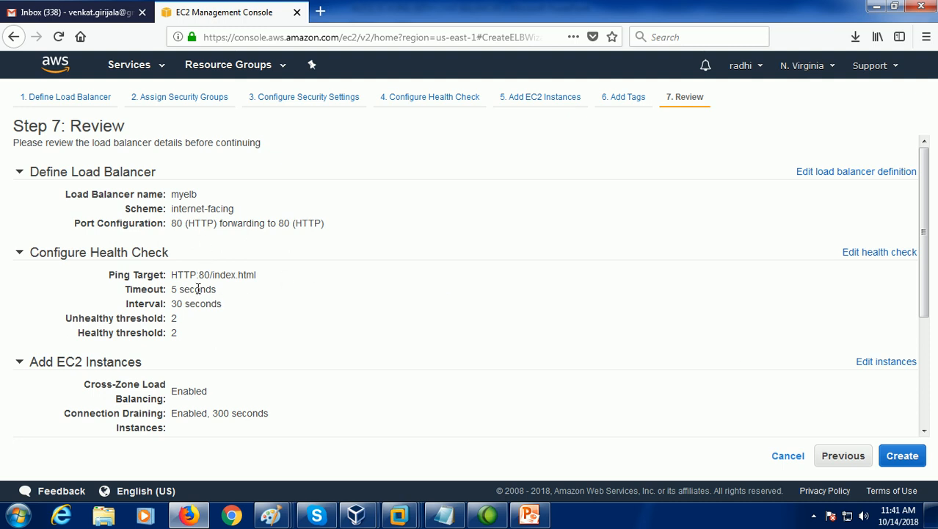
scroll(196, 301, "down", 5)
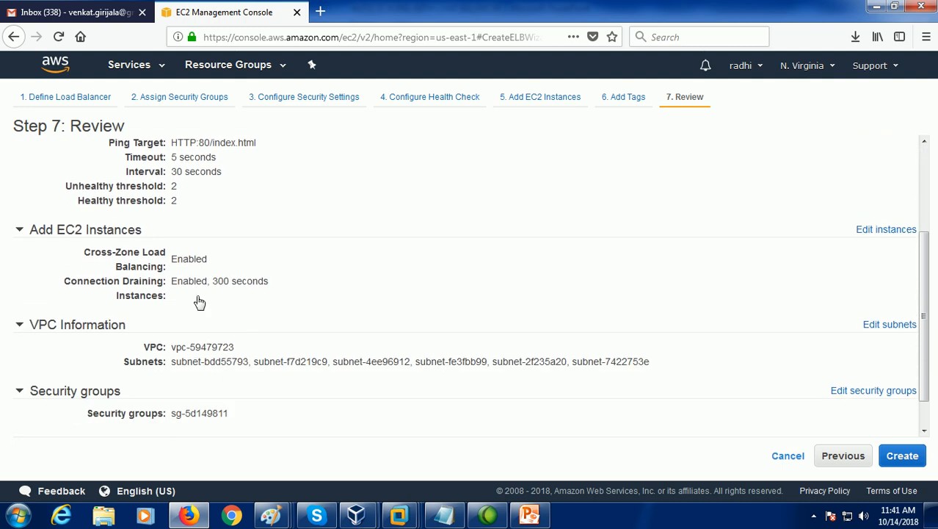
left_click(893, 466)
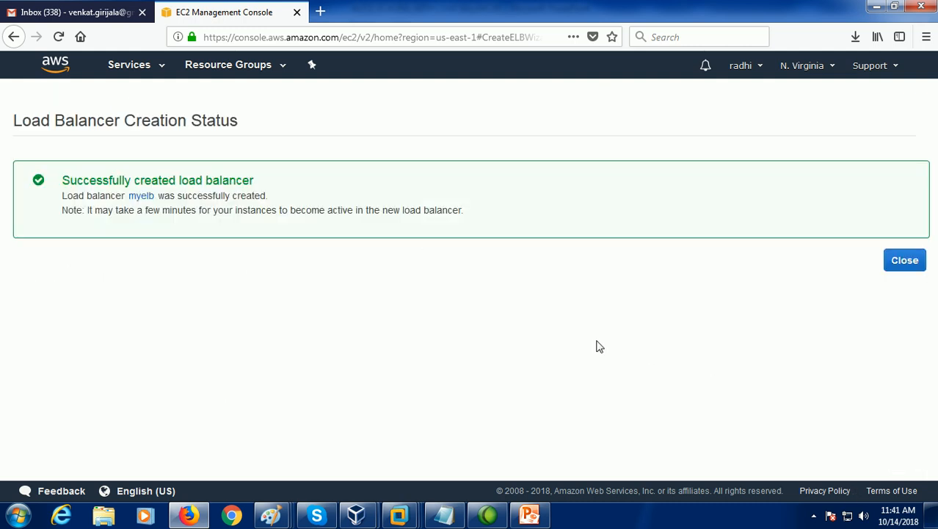
left_click(898, 263)
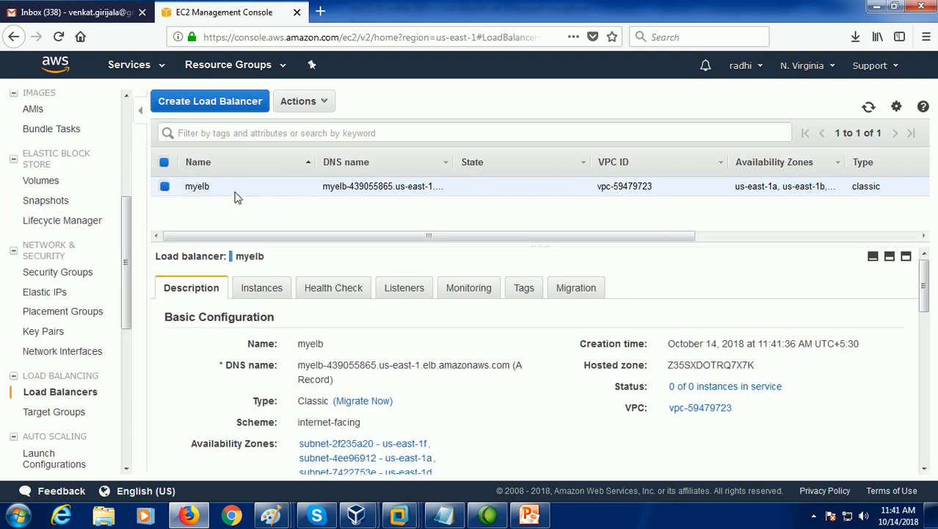
left_click(268, 294)
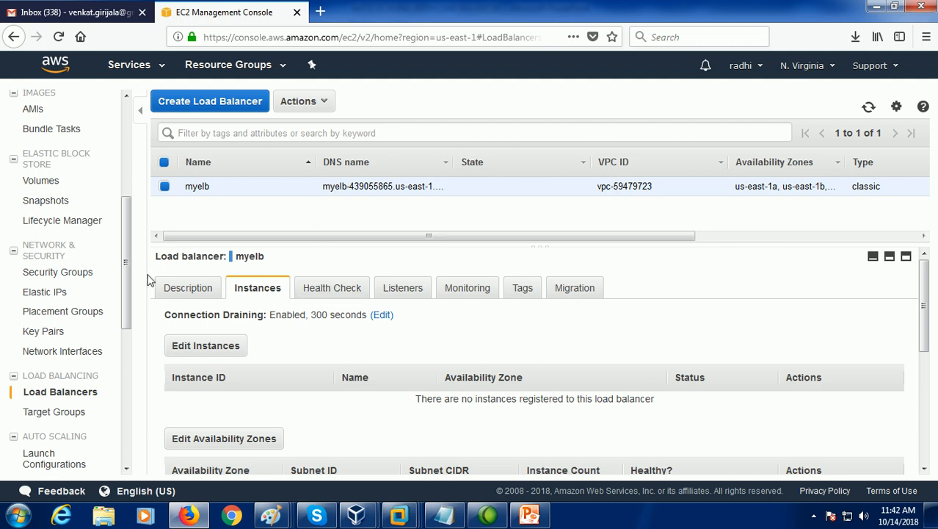
Start creating an Auto Scaling group that uses a new launch configuration
scroll(126, 331, "down", 1)
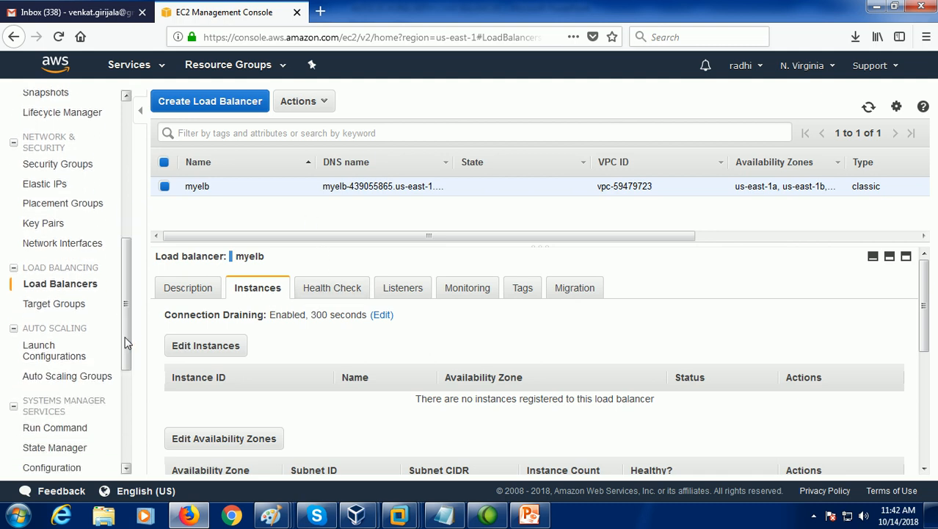
left_click(71, 332)
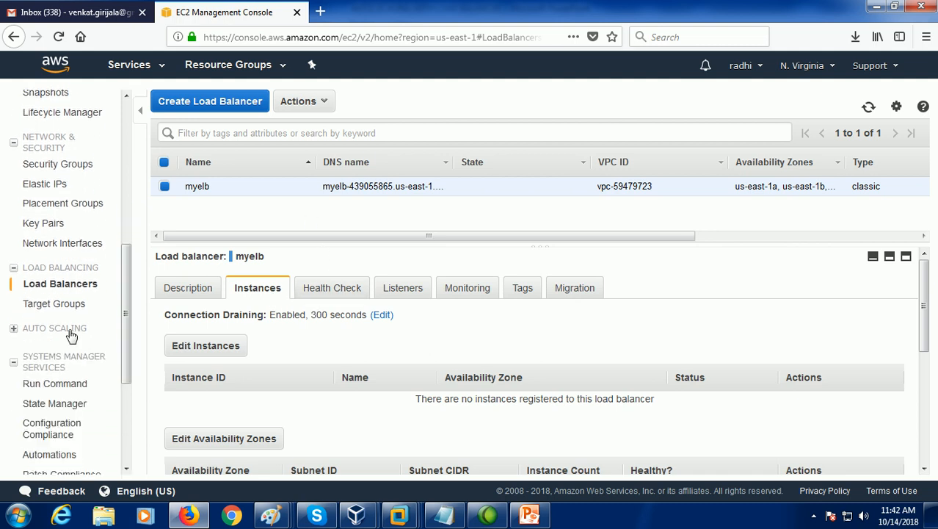
left_click(72, 334)
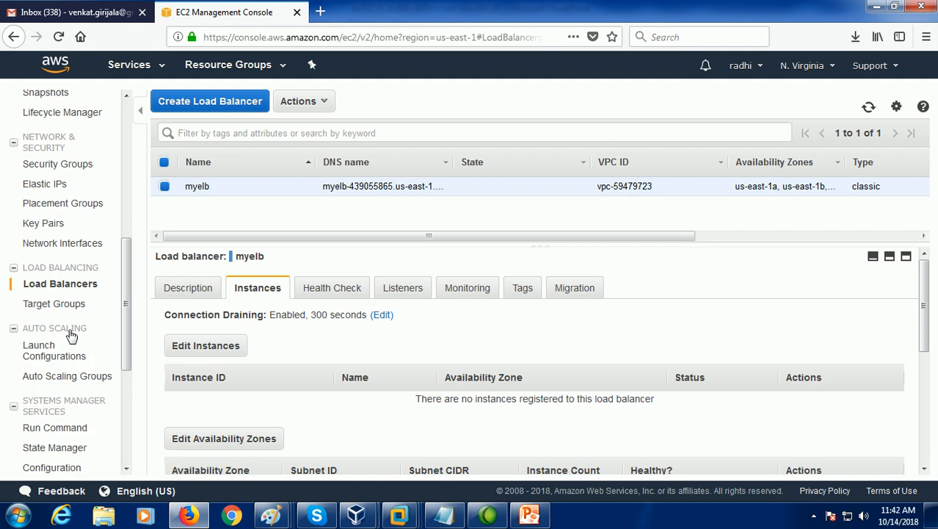
left_click(50, 381)
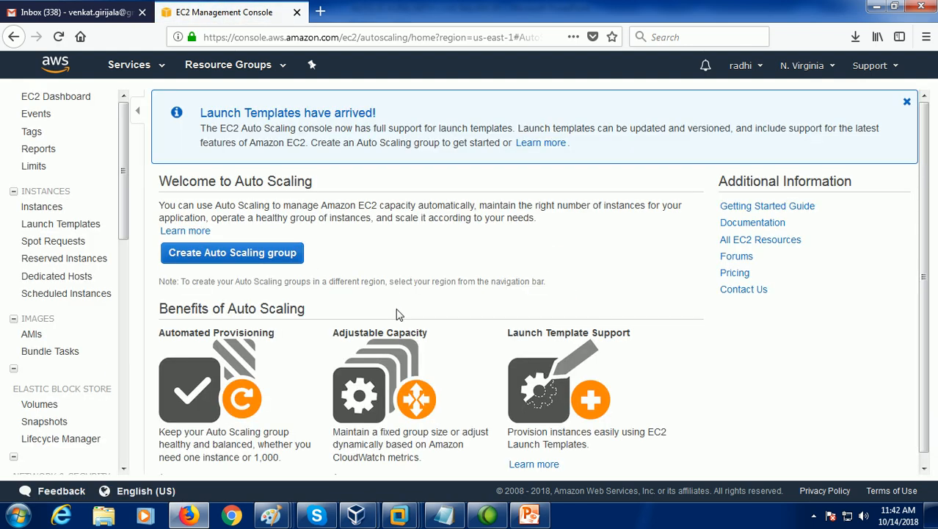
left_click(215, 261)
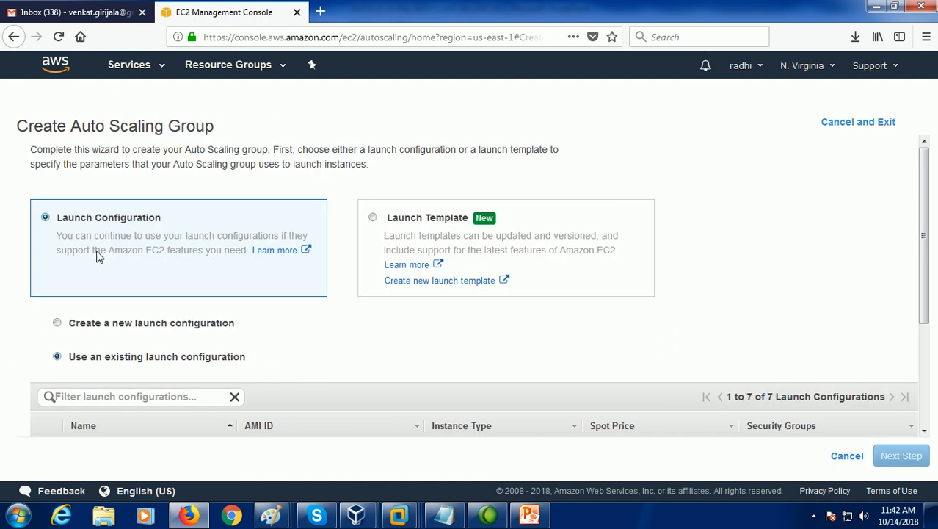
left_click(82, 331)
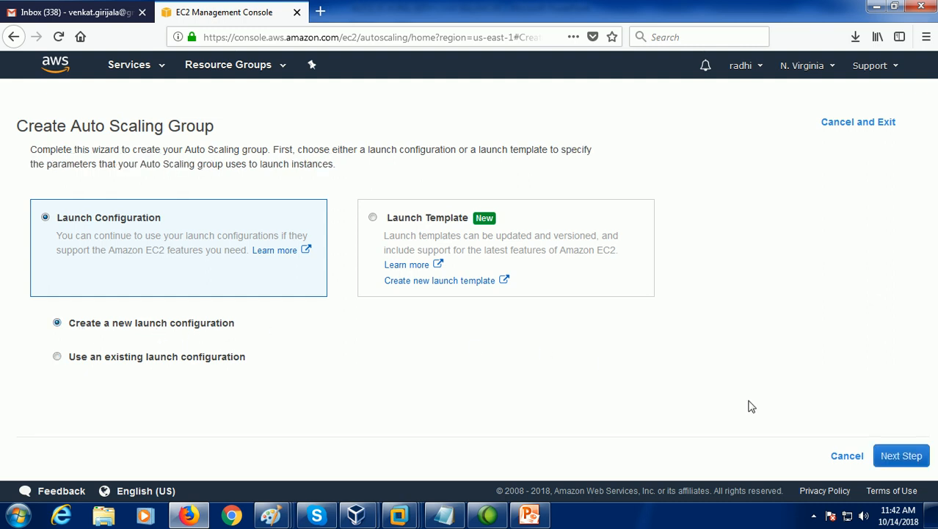
left_click(902, 456)
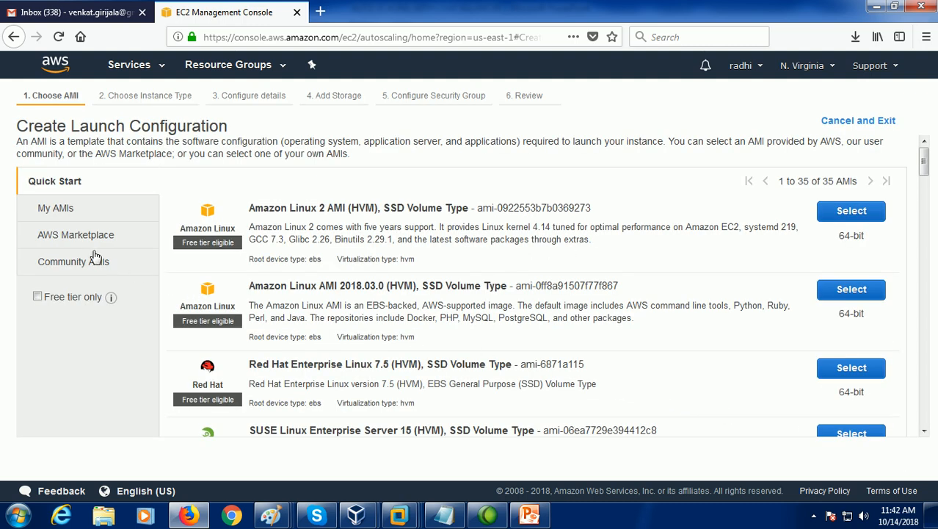
Base the launch configuration on the owned Autoscale-web-server AMI with the t2.micro type, and name it Auto-scal-webserver
left_click(29, 219)
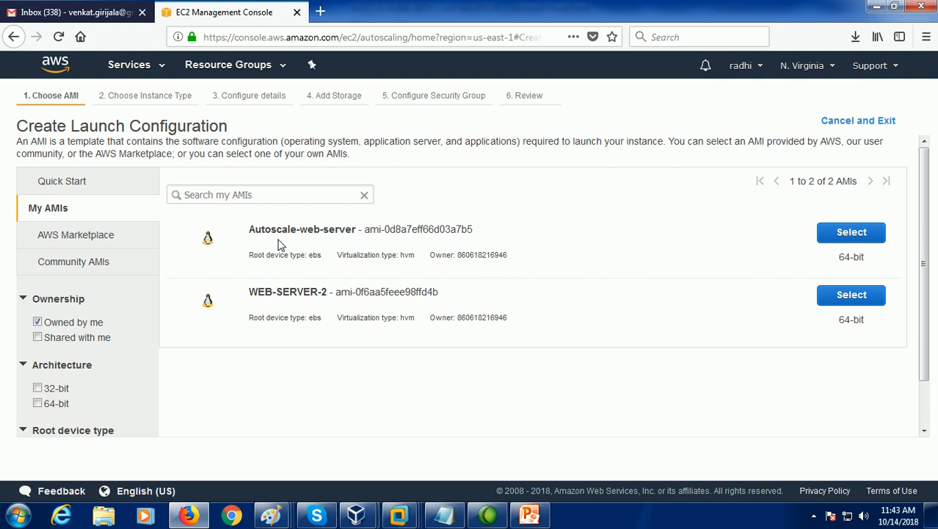
left_click(844, 243)
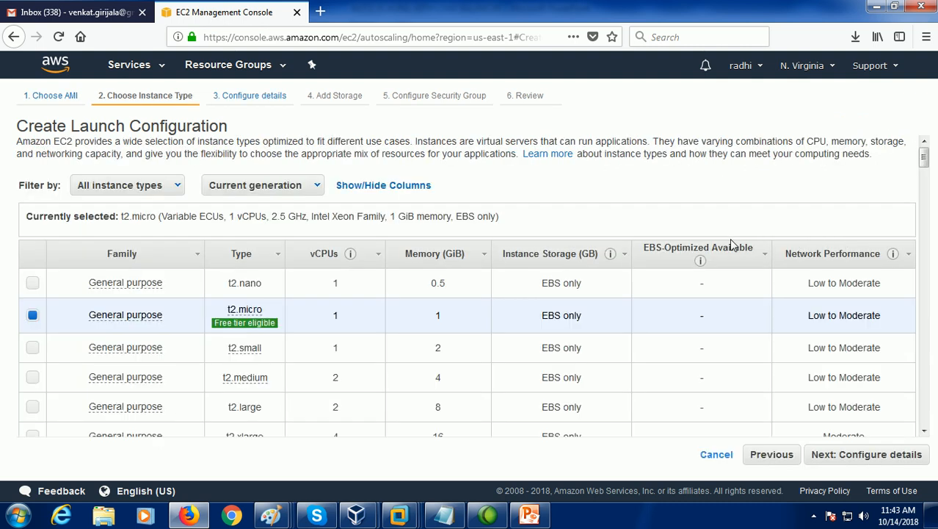
mouse_move(249, 325)
left_click(272, 106)
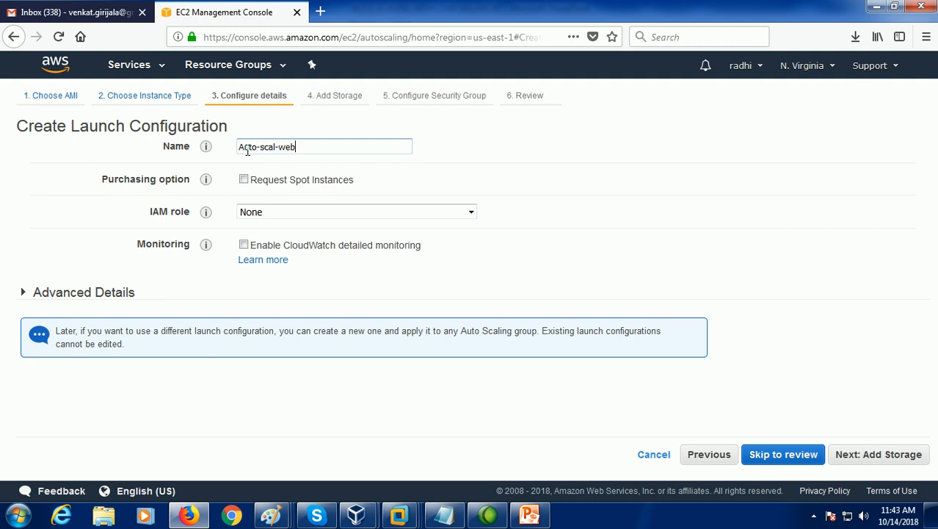
type("ver")
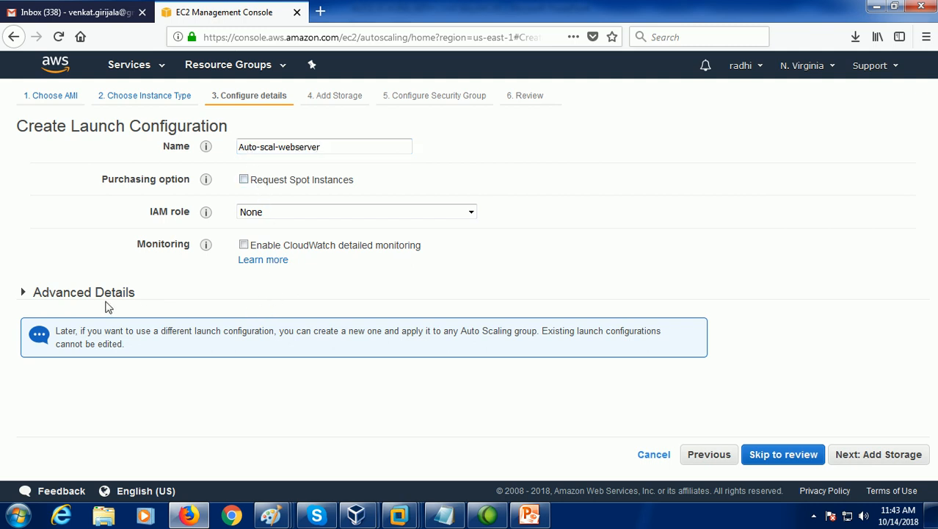
Inspect the launch configuration's advanced details, keep the defaults, and skip to the review page
left_click(37, 303)
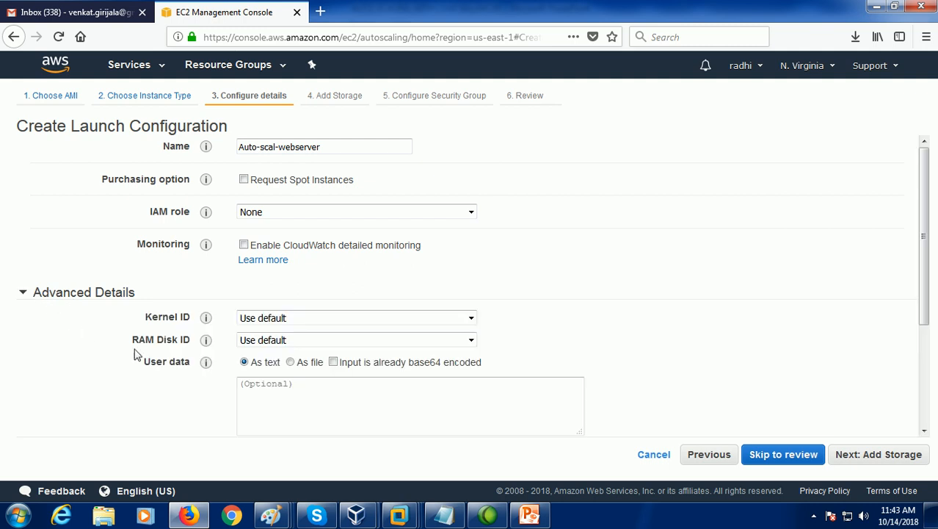
scroll(197, 385, "down", 3)
scroll(197, 385, "down", 1)
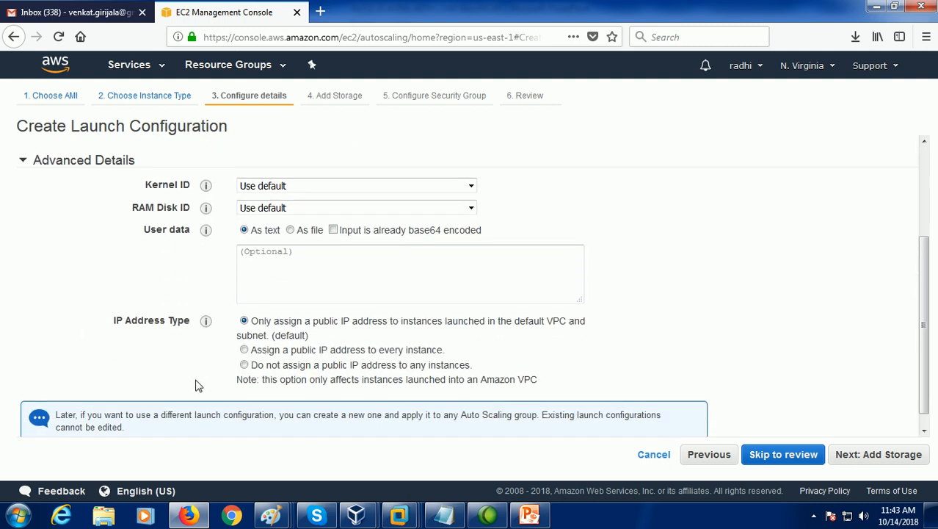
scroll(197, 386, "up", 4)
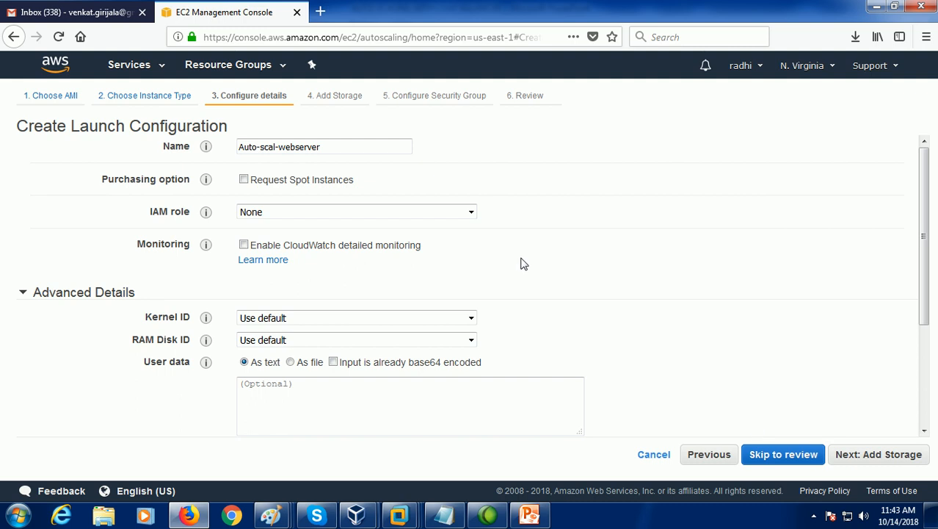
left_click_drag(925, 256, 923, 210)
left_click(784, 454)
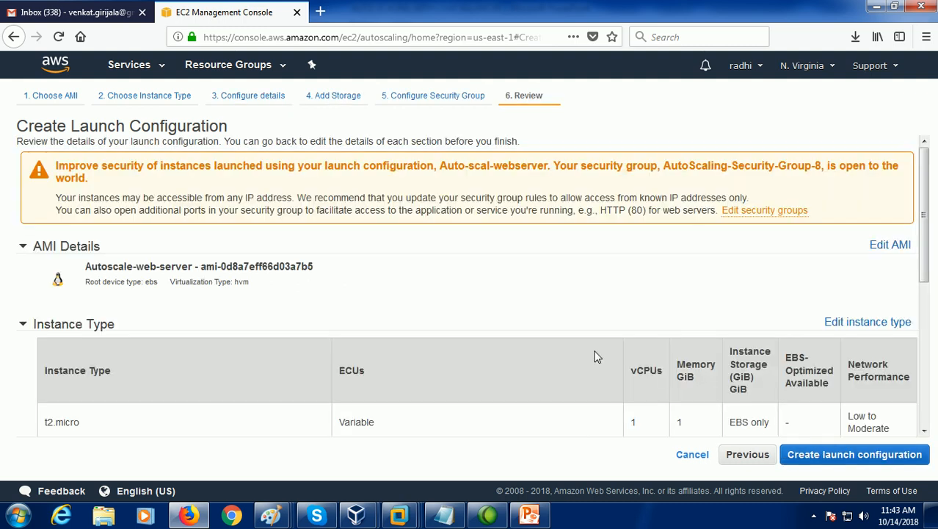
Check the storage settings, then add an HTTP rule to the launch configuration's new security group
left_click(347, 98)
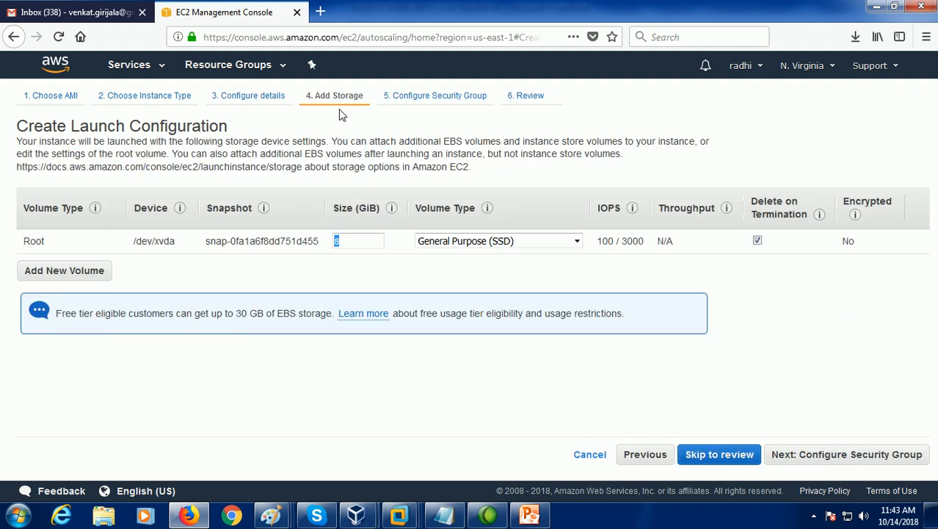
left_click(435, 97)
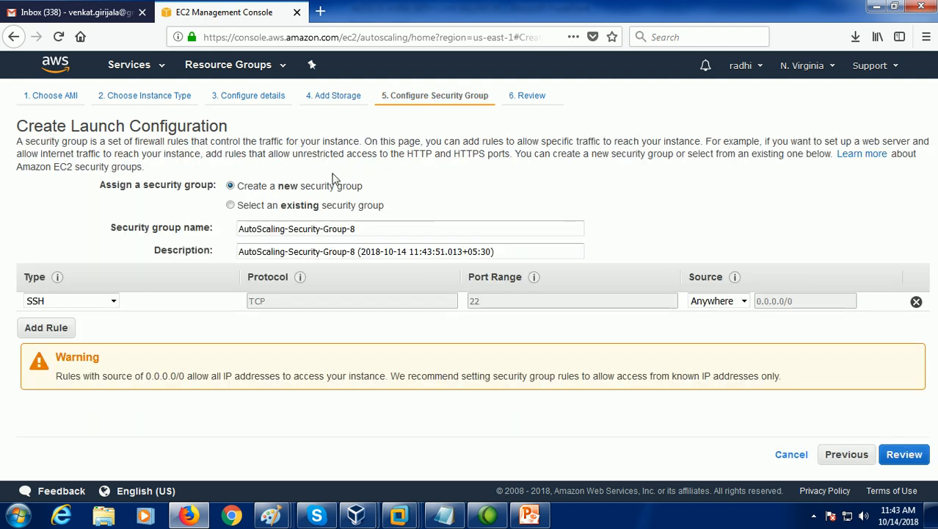
left_click(65, 327)
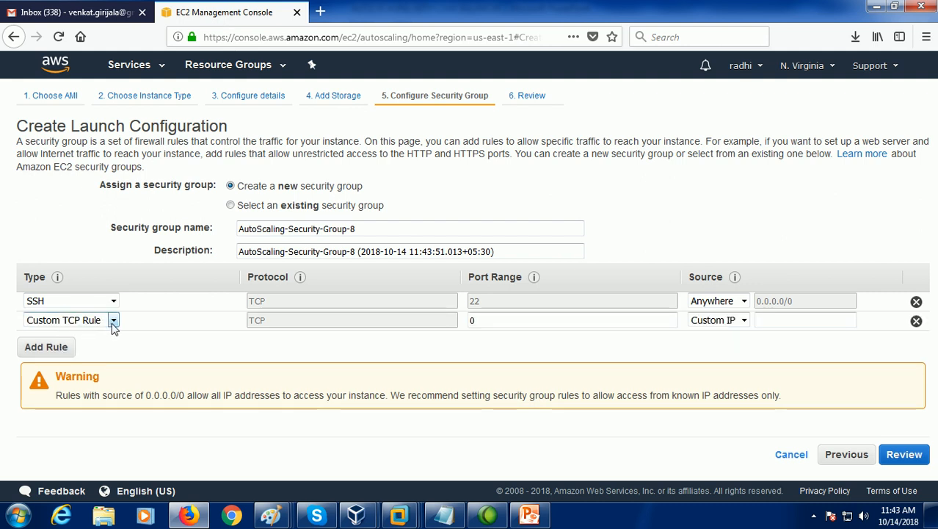
left_click(112, 323)
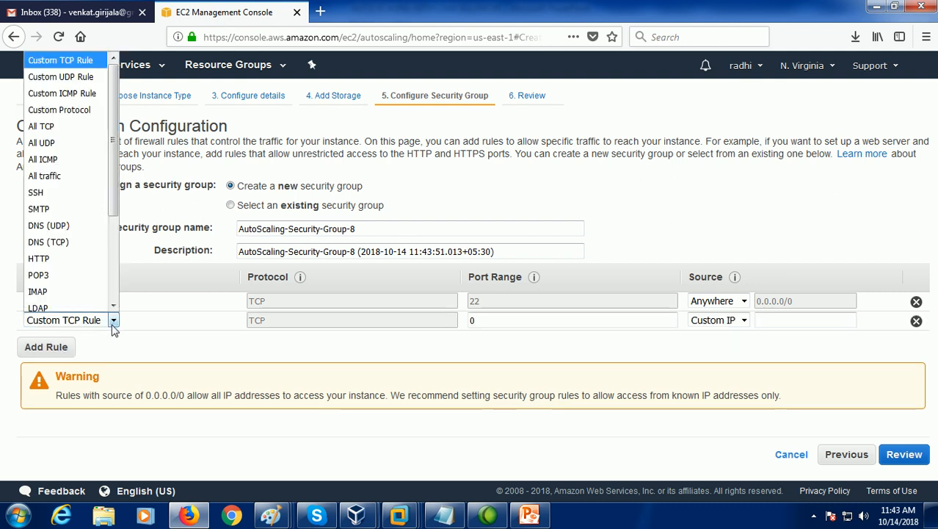
left_click(79, 257)
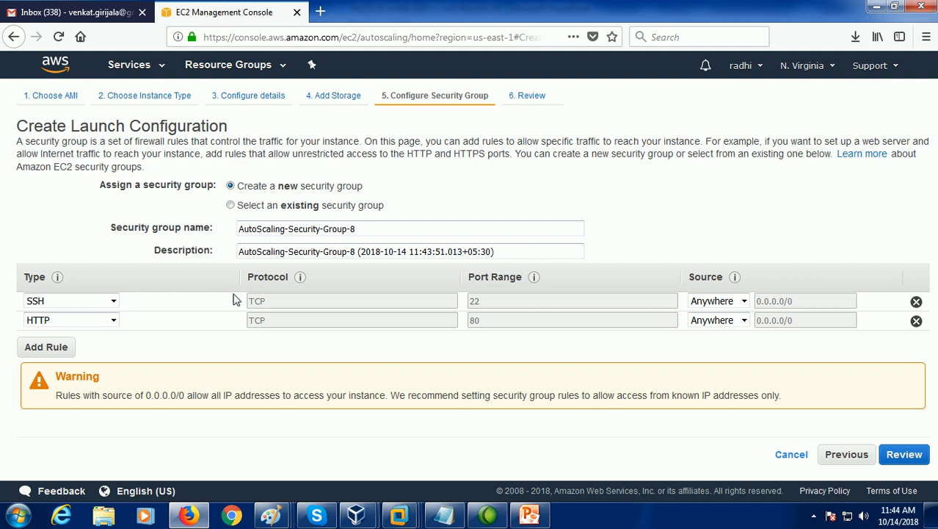
Review and create the launch configuration with the existing demo-server key pair, acknowledging access to its private key file
left_click(526, 97)
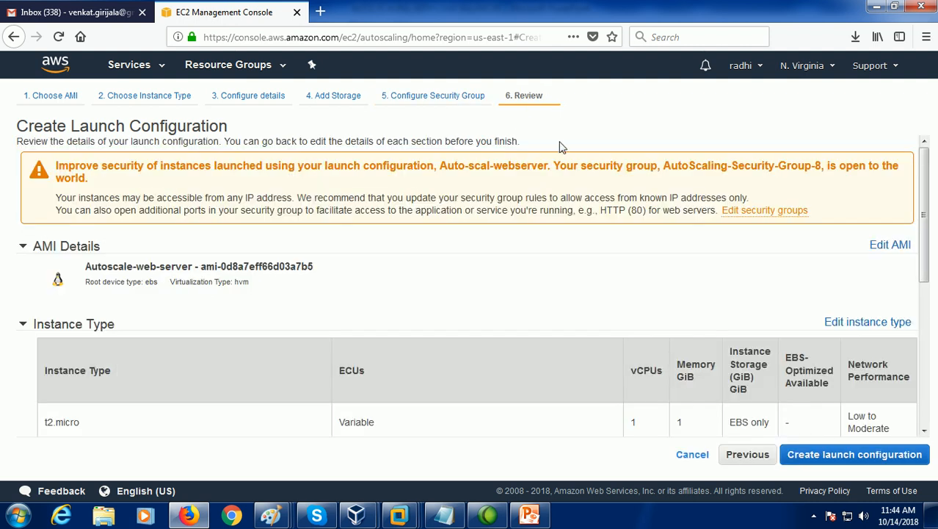
left_click(805, 460)
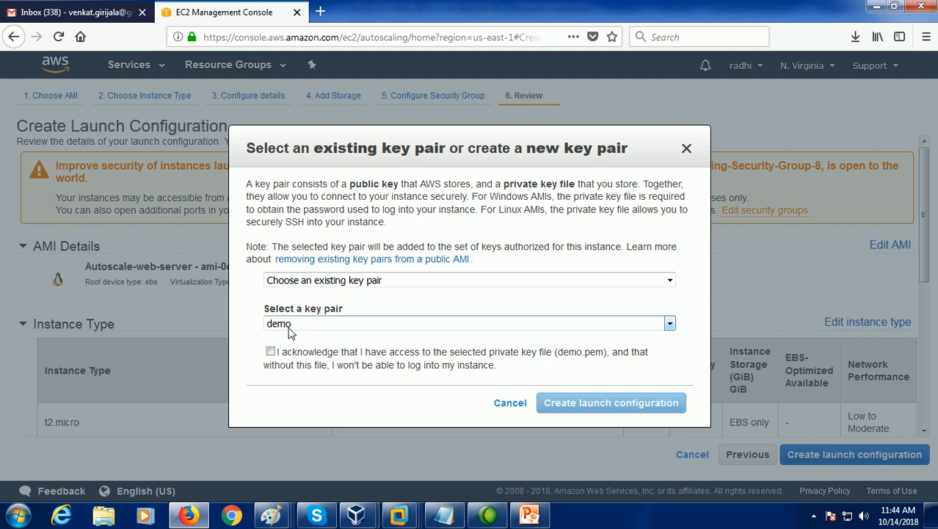
left_click(330, 325)
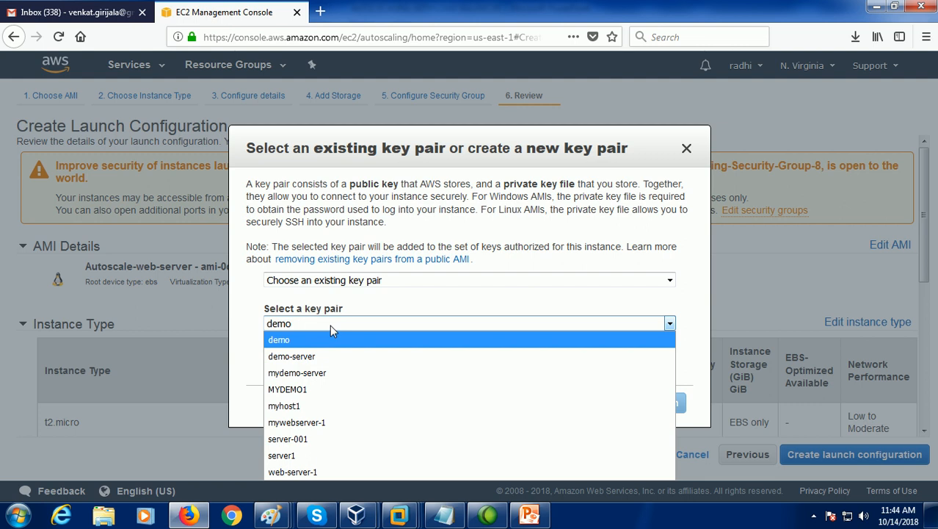
left_click(318, 357)
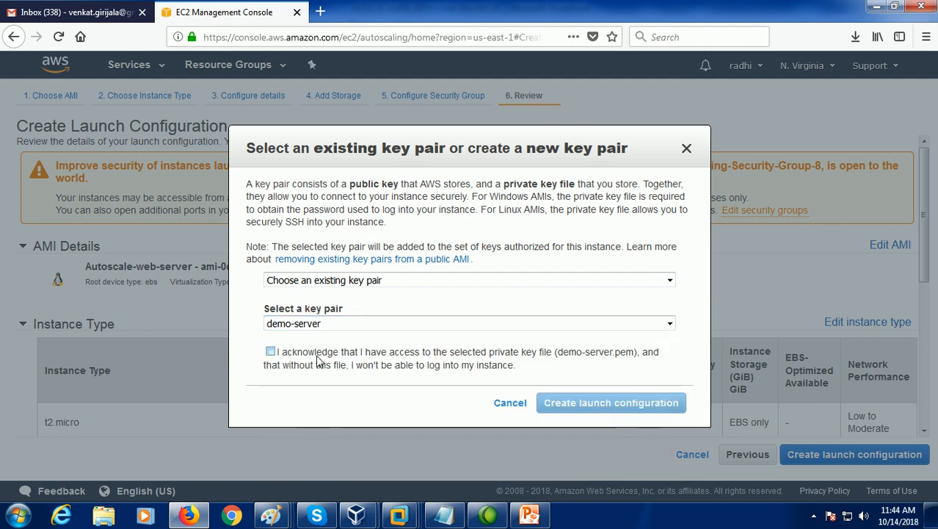
left_click(270, 351)
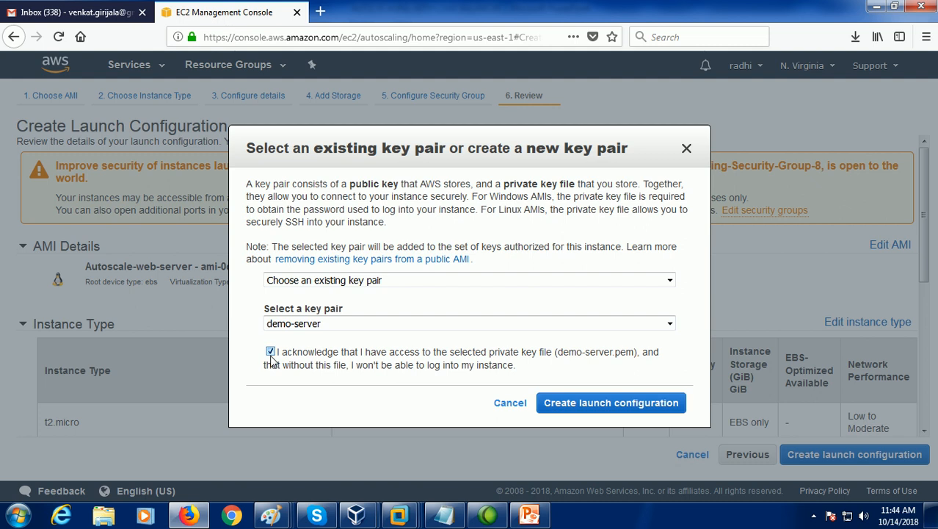
left_click(570, 417)
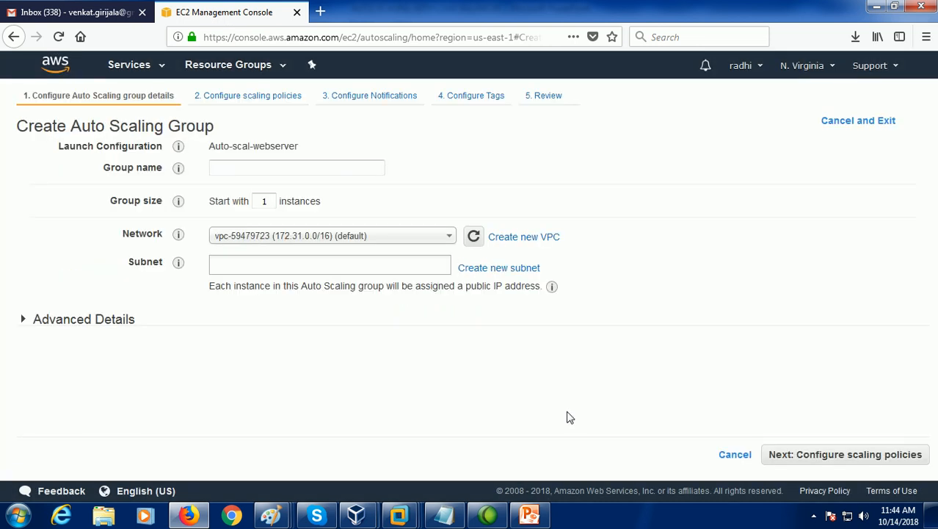
Name the Auto Scaling group My-Auto-scale-Group1
left_click(251, 168)
key("BackSpace")
type("y-Auto-scale-Group1")
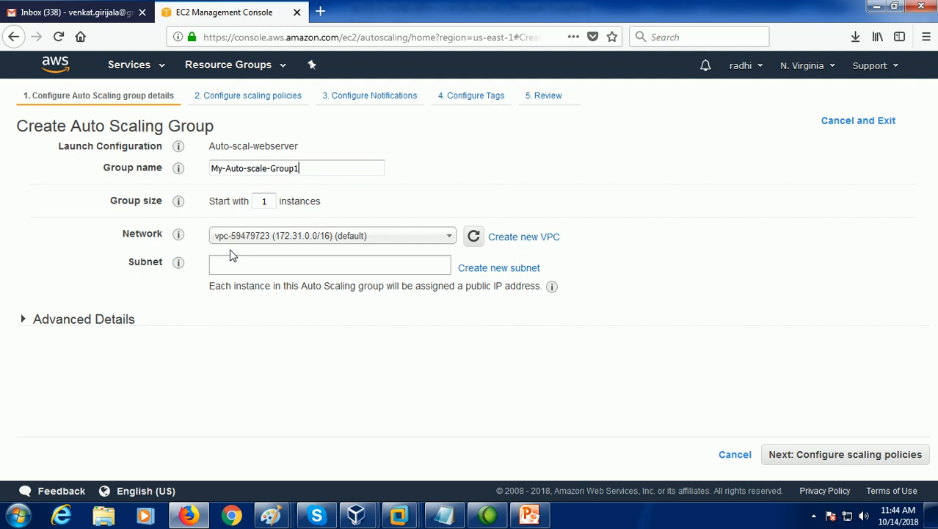
key("ctrl+shift+d")
mouse_move(329, 189)
left_mouse_down()
mouse_move(270, 188)
mouse_move(252, 208)
mouse_move(334, 219)
mouse_move(321, 190)
mouse_move(302, 188)
left_mouse_up()
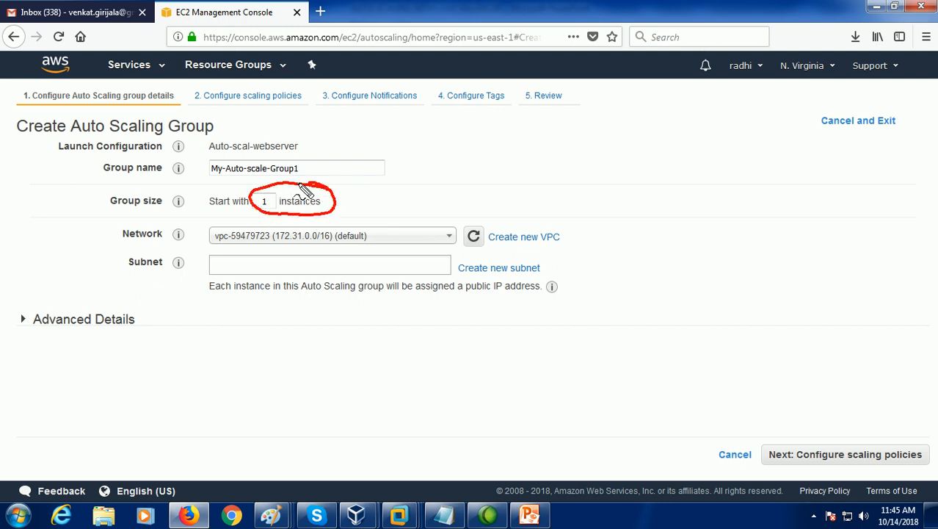
key("ctrl+shift+d")
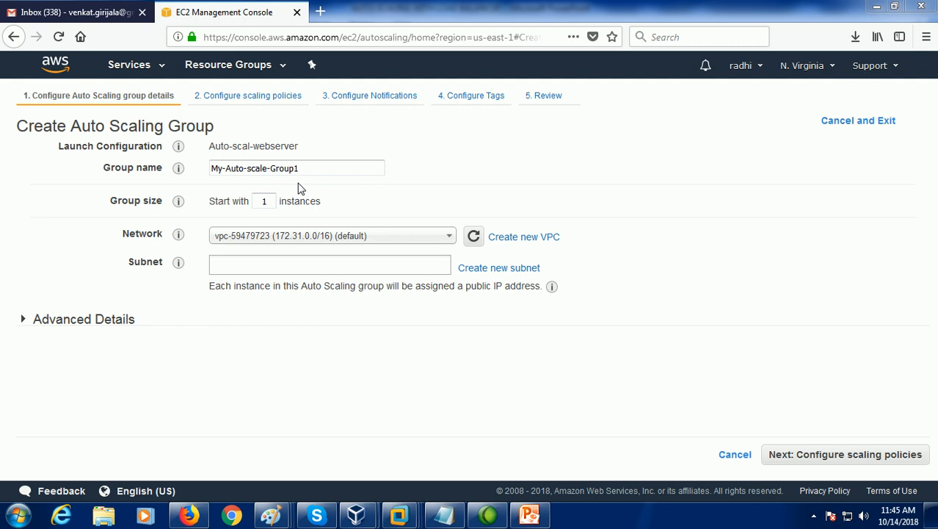
Add the default subnets in us-east-1c, us-east-1e, us-east-1a and us-east-1b to the Auto Scaling group
left_click(250, 263)
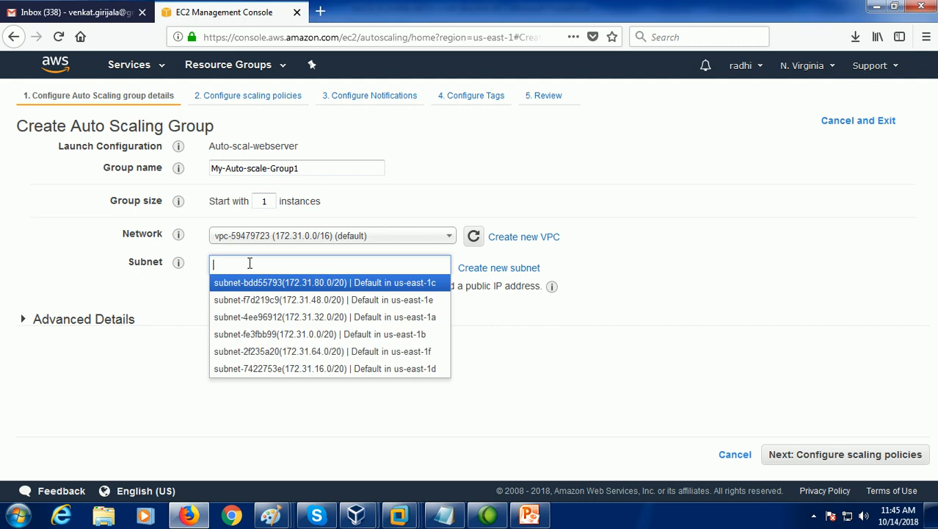
left_click(250, 288)
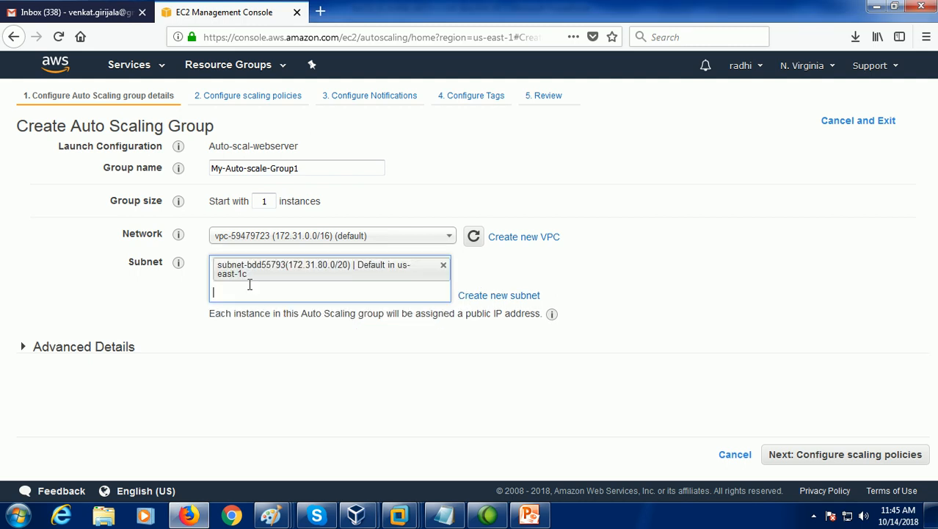
left_click(250, 292)
left_click(252, 309)
left_click(250, 318)
left_click(250, 335)
left_click(252, 338)
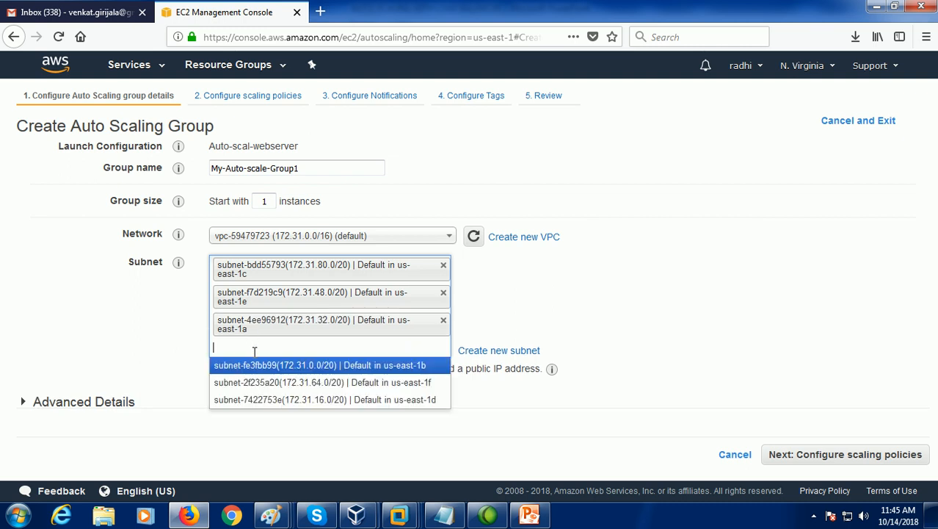
left_click(257, 364)
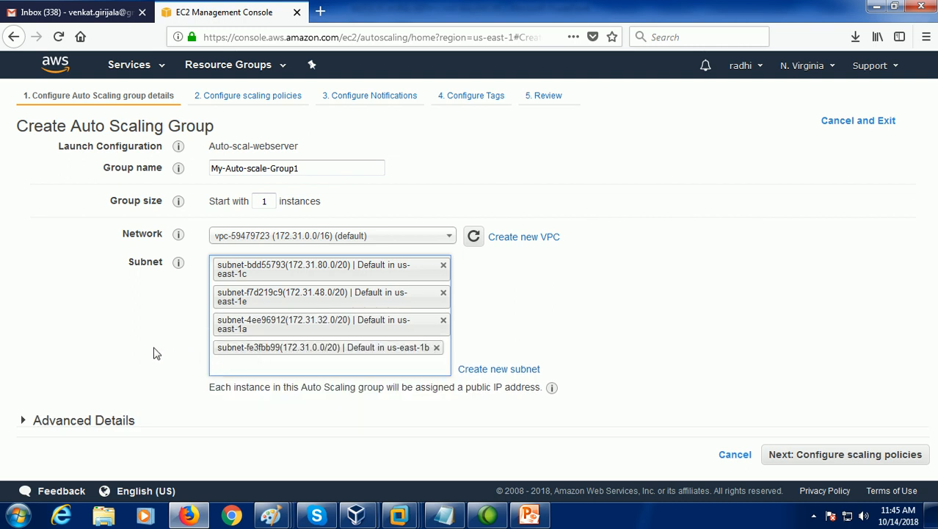
Let the group receive traffic from load balancers, attach the Classic Load Balancer myelb, and look over the remaining advanced details
left_click(24, 420)
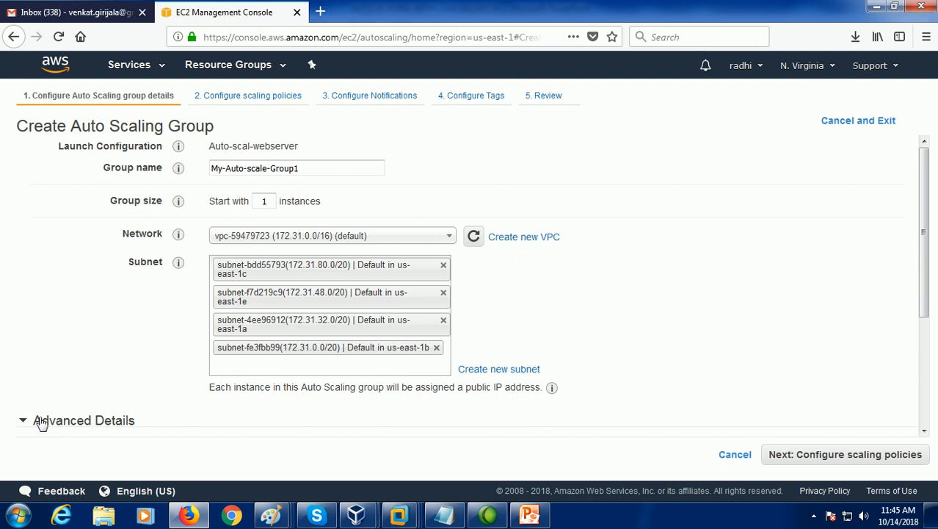
scroll(121, 389, "down", 3)
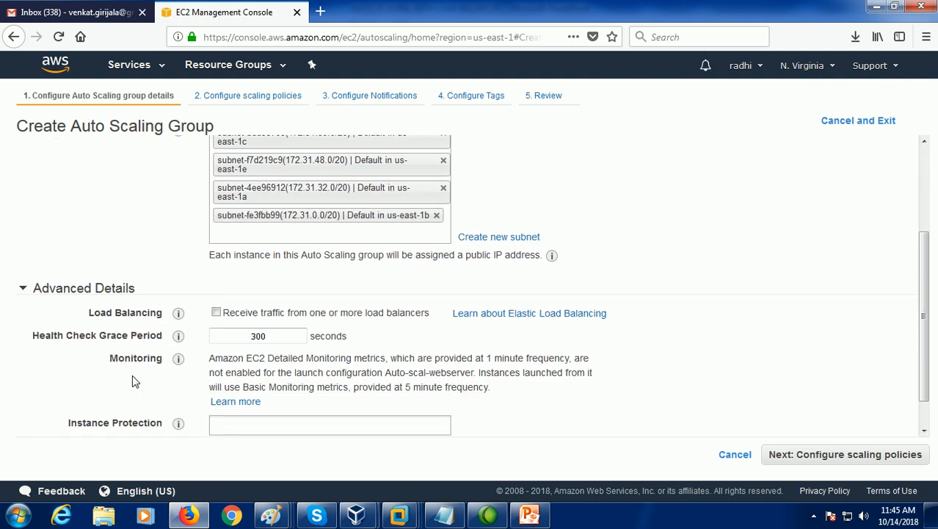
left_click(216, 313)
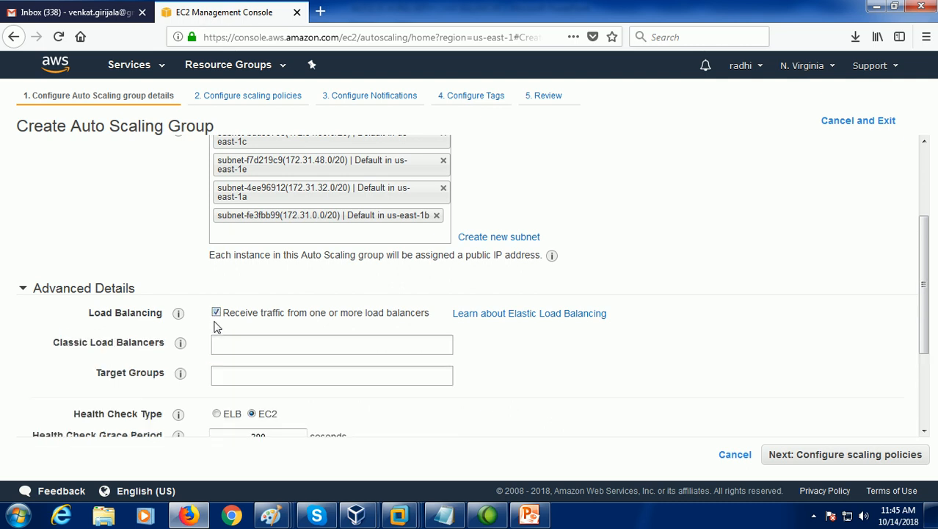
left_click(221, 341)
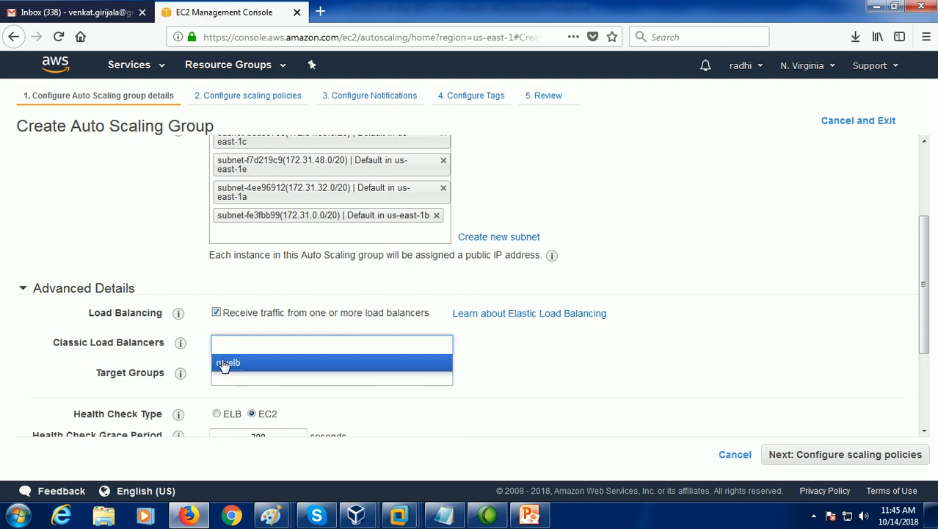
left_click(226, 365)
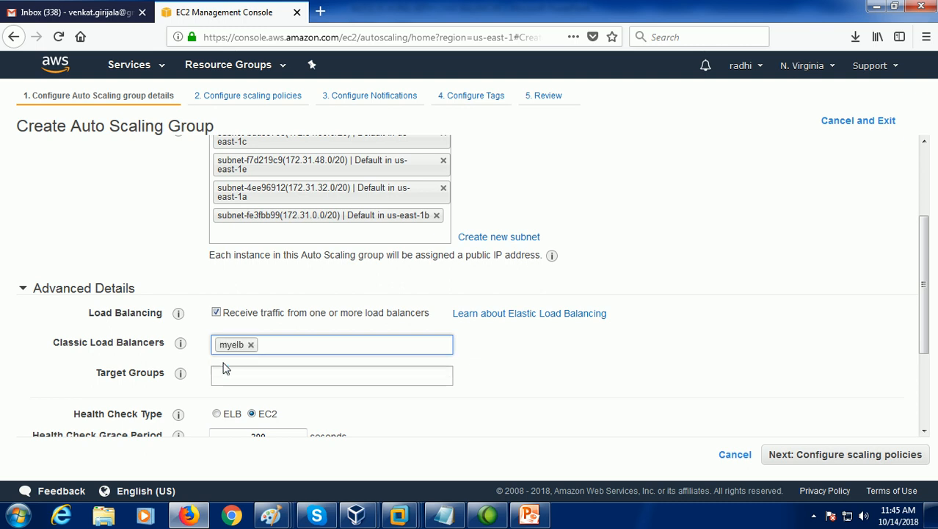
scroll(339, 375, "down", 2)
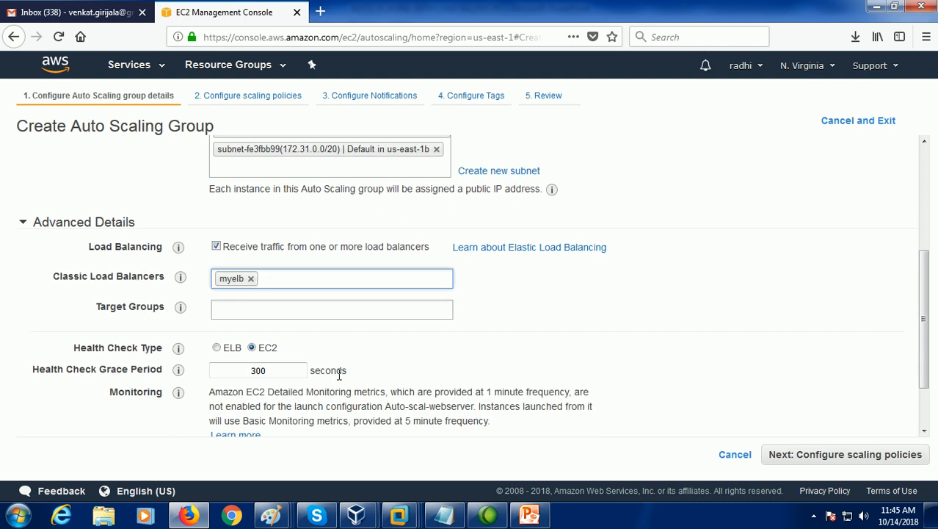
scroll(338, 373, "down", 2)
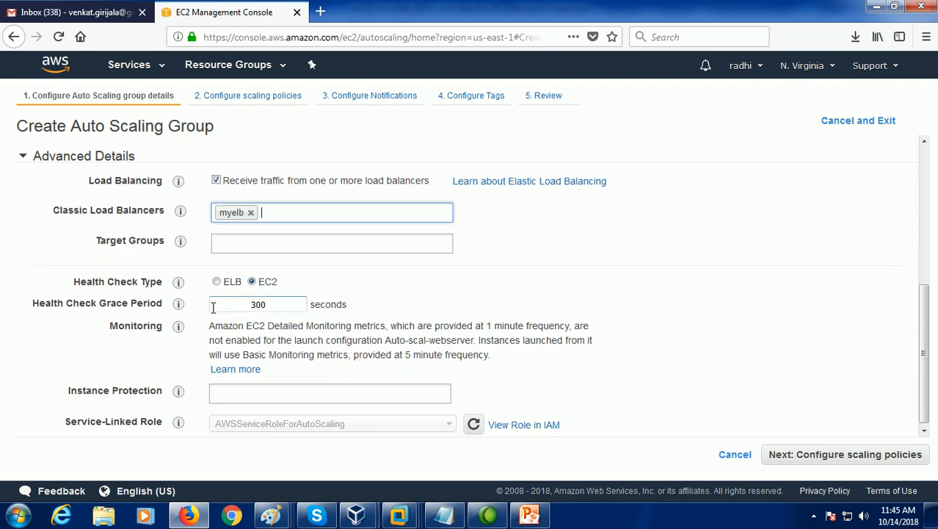
scroll(213, 307, "down", 1)
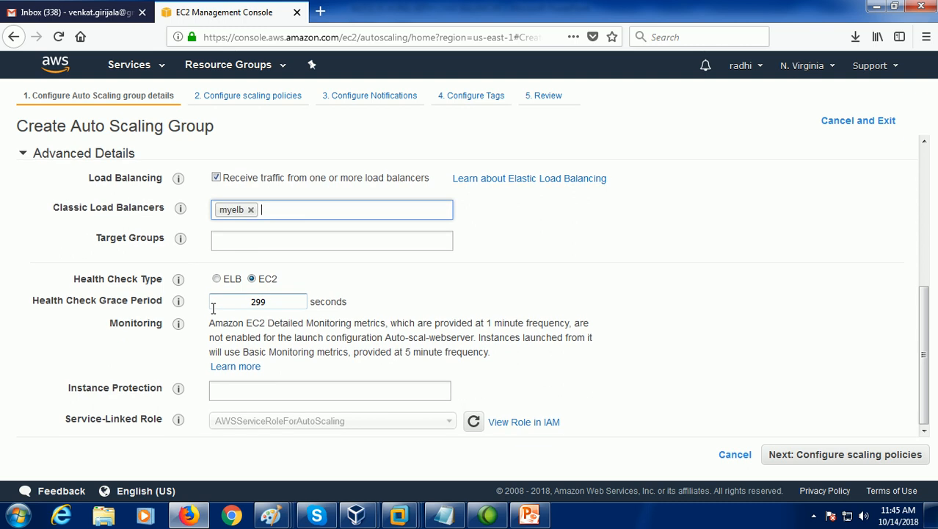
scroll(213, 309, "up", 5)
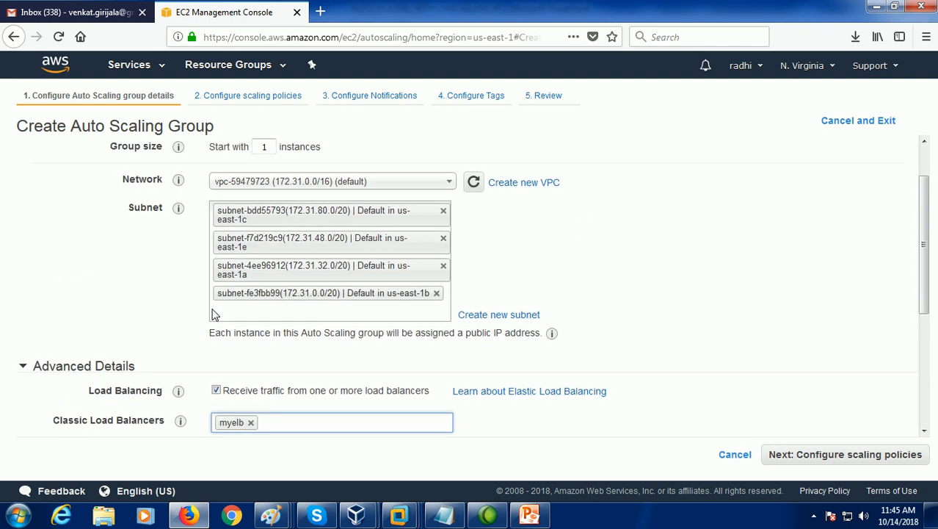
Use scaling policies to adjust the group's capacity, and set the maximum size to 4 instances
left_click(276, 102)
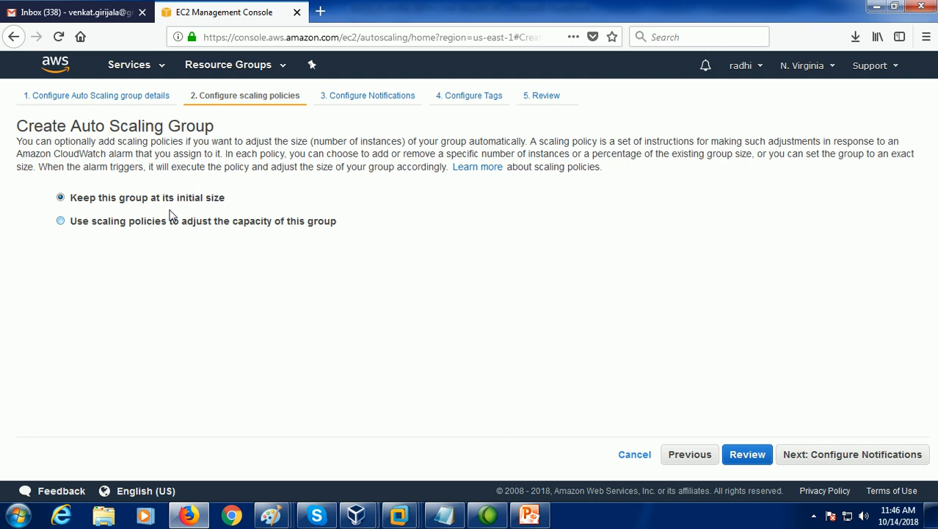
left_click(139, 228)
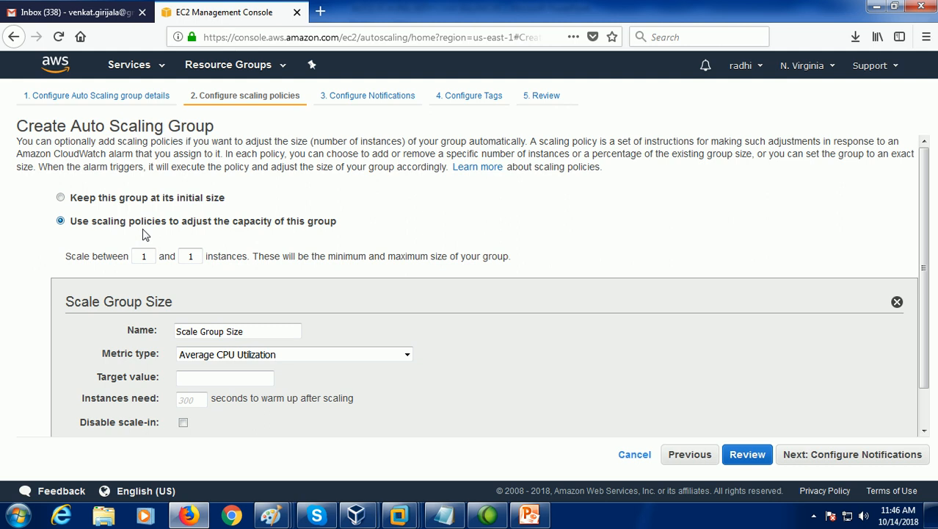
double_click(191, 257)
type("5")
key("BackSpace")
type("4")
left_click_drag(134, 269, 213, 269)
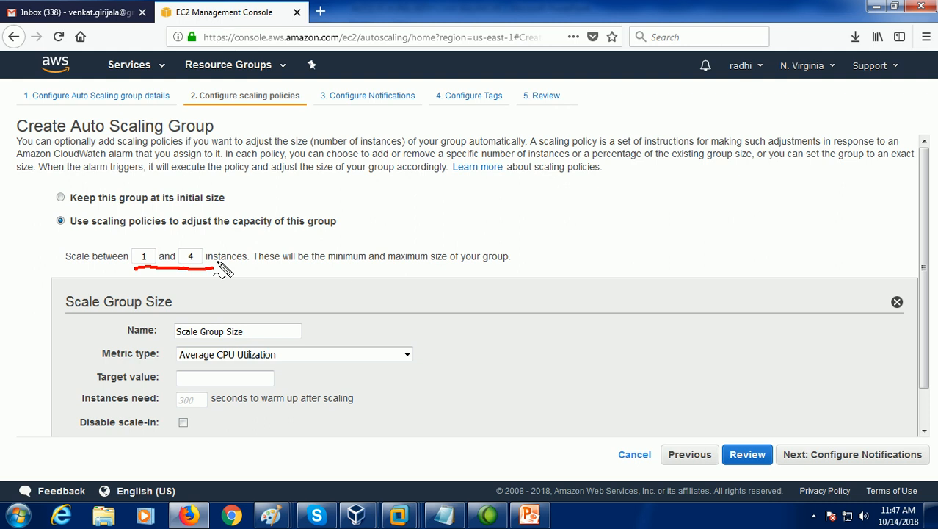
key("Escape")
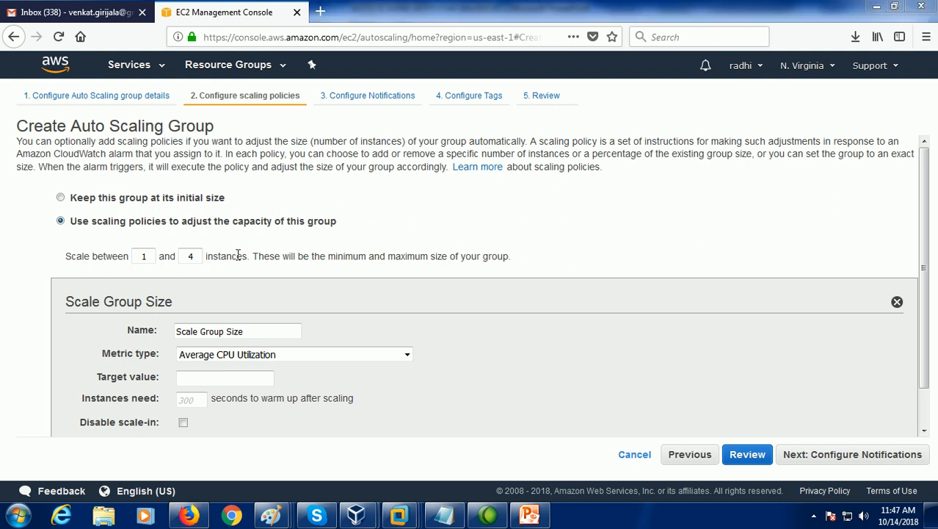
Switch the group from the target tracking policy to step or simple scaling policies
scroll(22, 324, "down", 1)
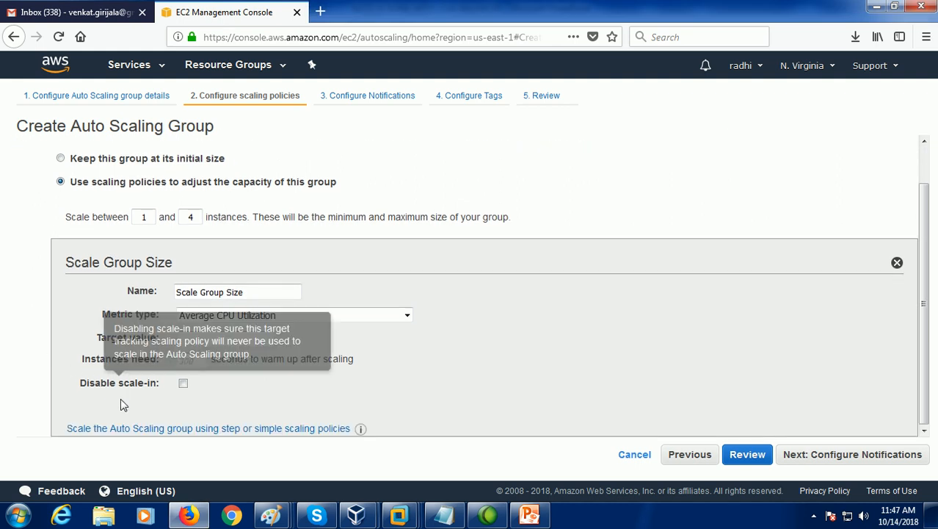
left_click(147, 430)
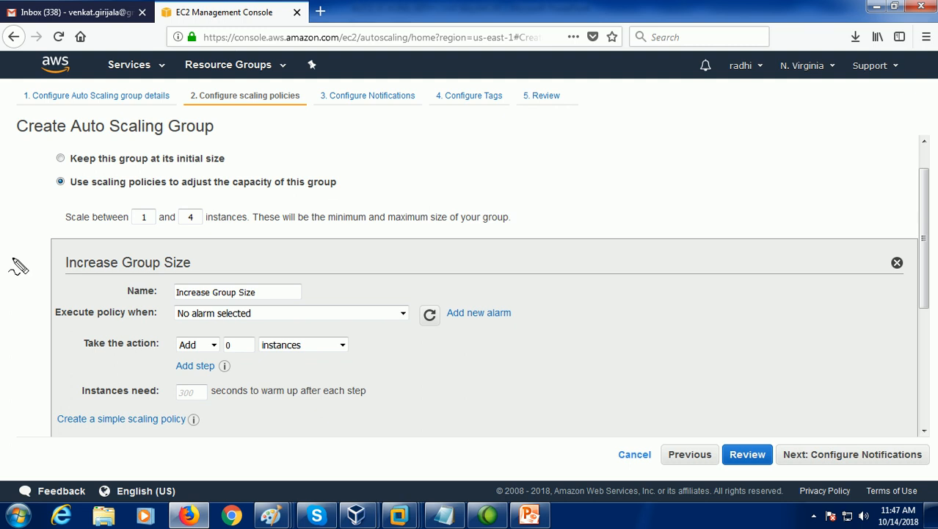
mouse_move(211, 257)
left_mouse_down()
mouse_move(136, 240)
mouse_move(71, 250)
mouse_move(68, 285)
mouse_move(163, 292)
mouse_move(207, 258)
left_mouse_up()
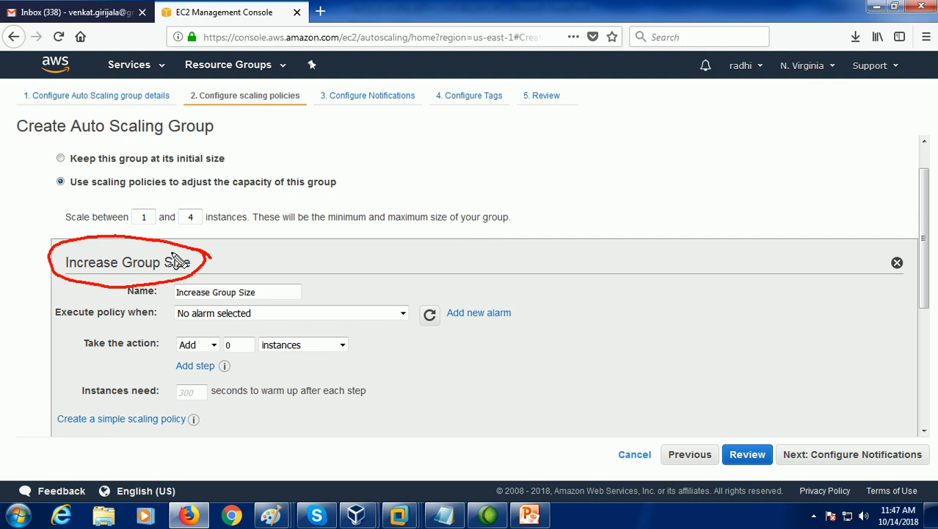
mouse_move(100, 316)
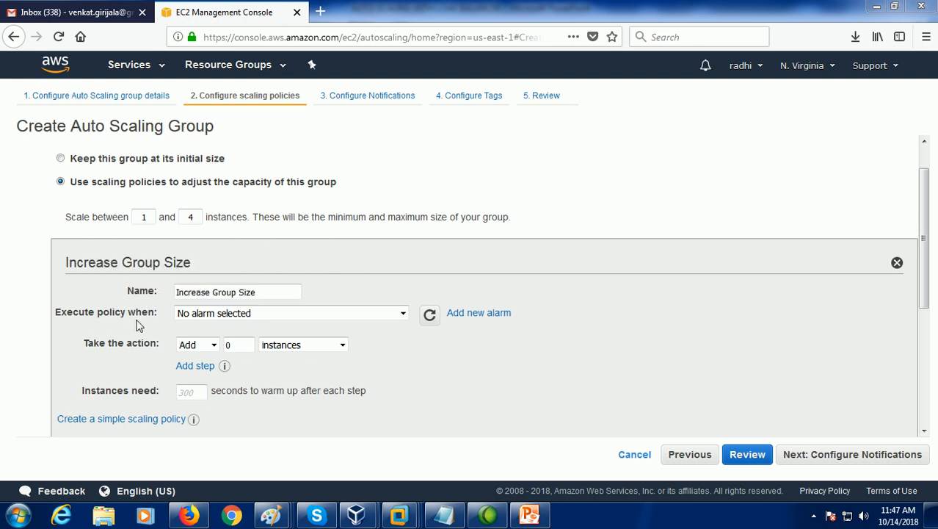
Start a new alarm for the Increase Group Size policy, triggered when average CPU Utilization is >= 70 percent over a 1 Minute period
left_click(470, 316)
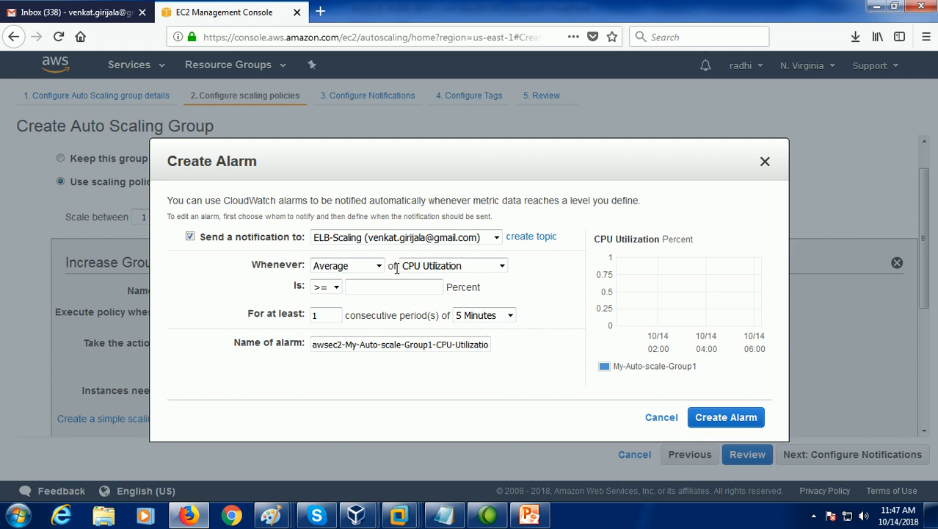
left_click(502, 267)
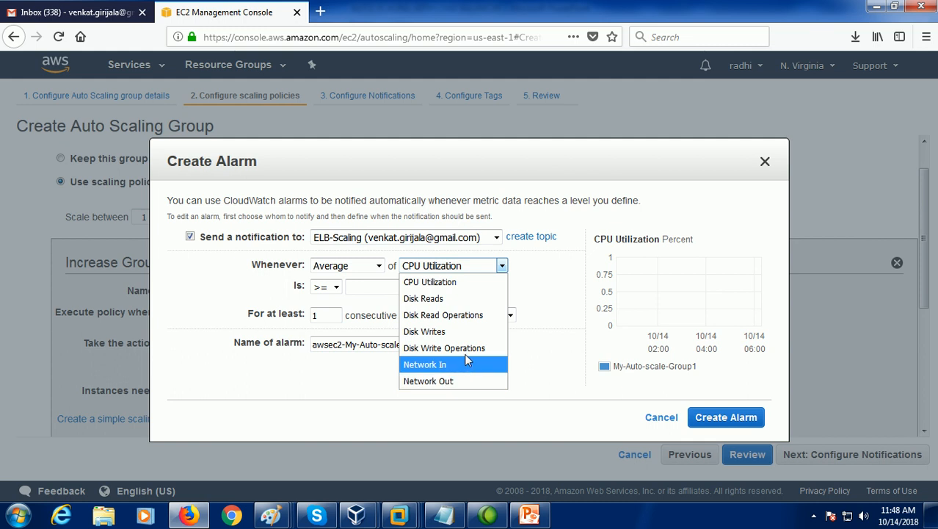
left_click(463, 288)
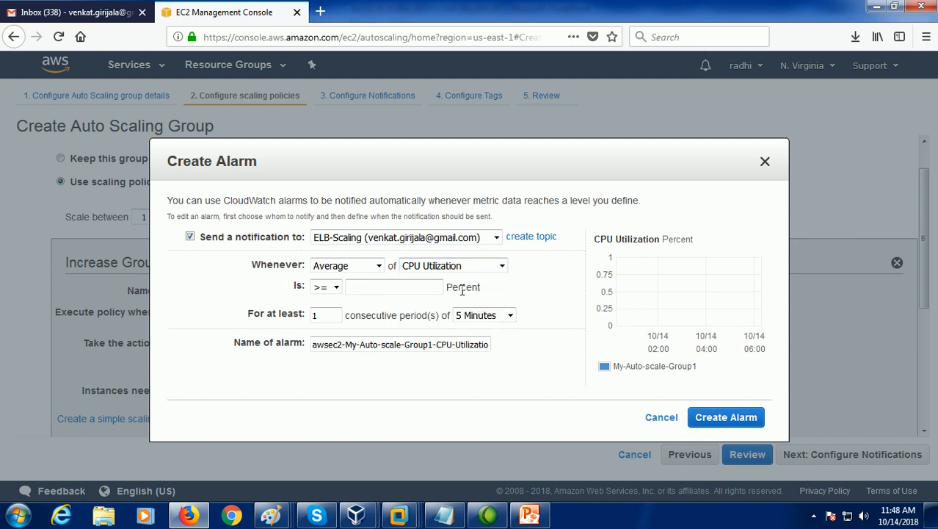
left_click(392, 292)
left_click(338, 294)
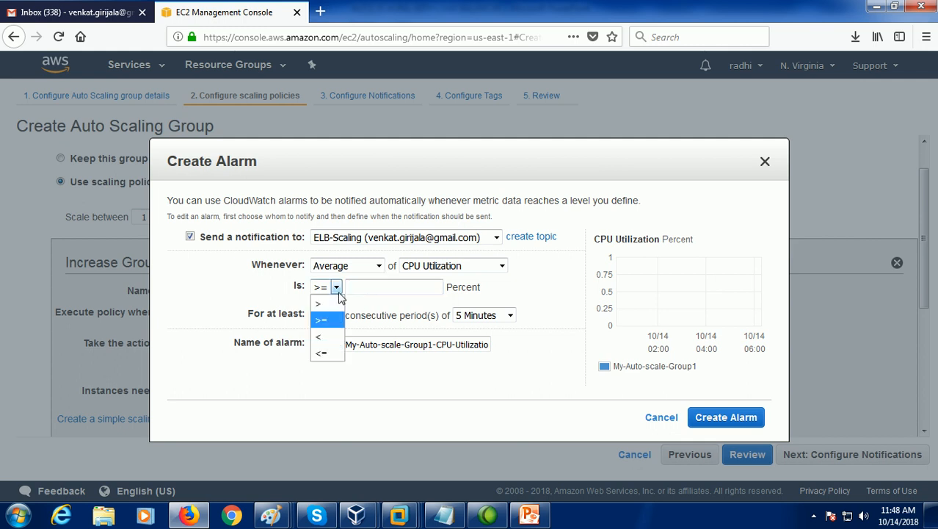
left_click(321, 321)
left_click(360, 288)
type("8")
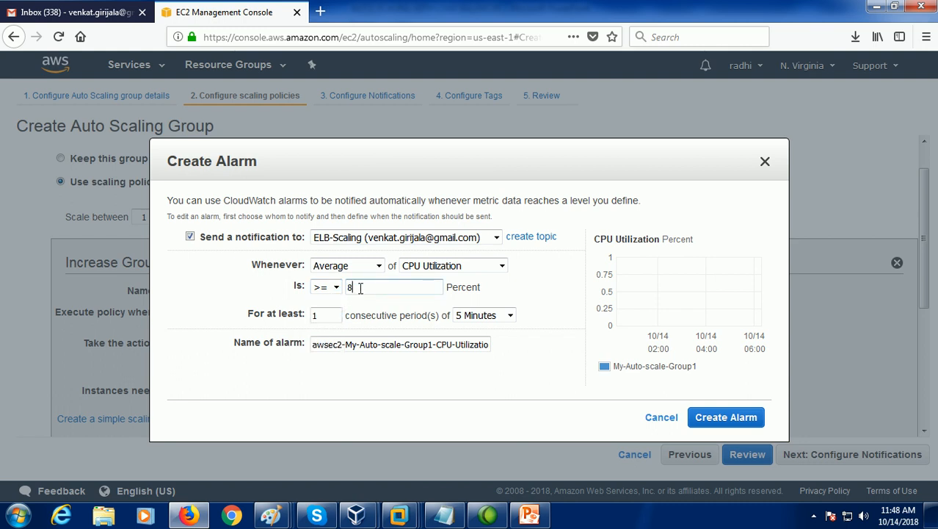
type("0")
key("BackSpace")
key("BackSpace")
type("70")
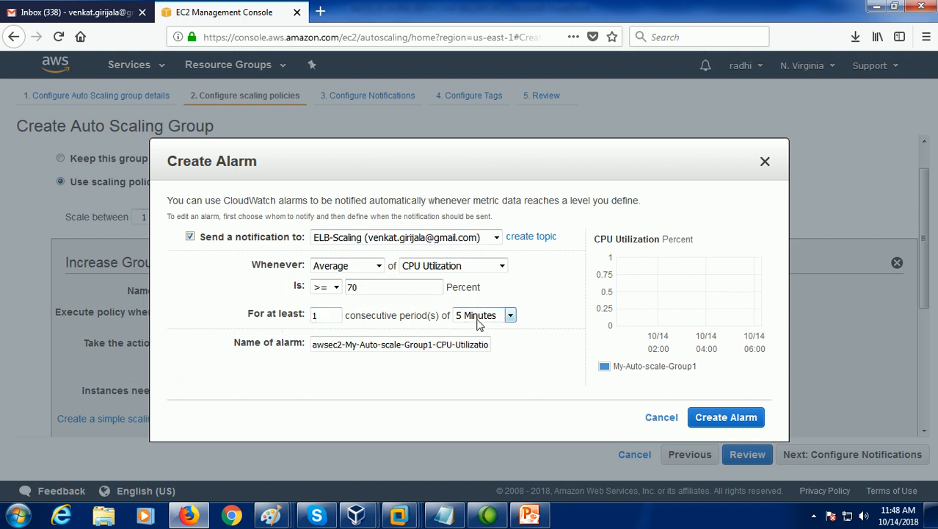
left_click(510, 321)
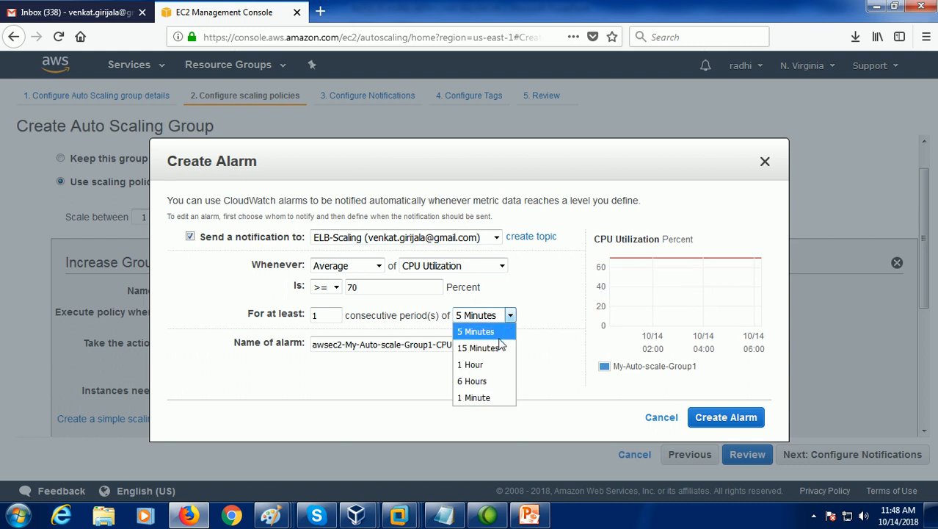
left_click(463, 397)
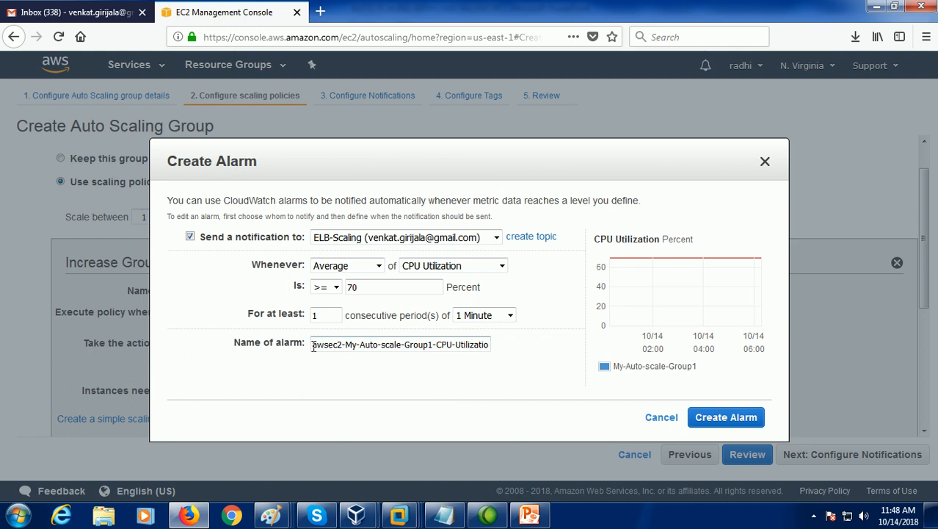
Name the alarm "Add instances when cpu load is more than 70%" and create it
left_click_drag(313, 347, 534, 350)
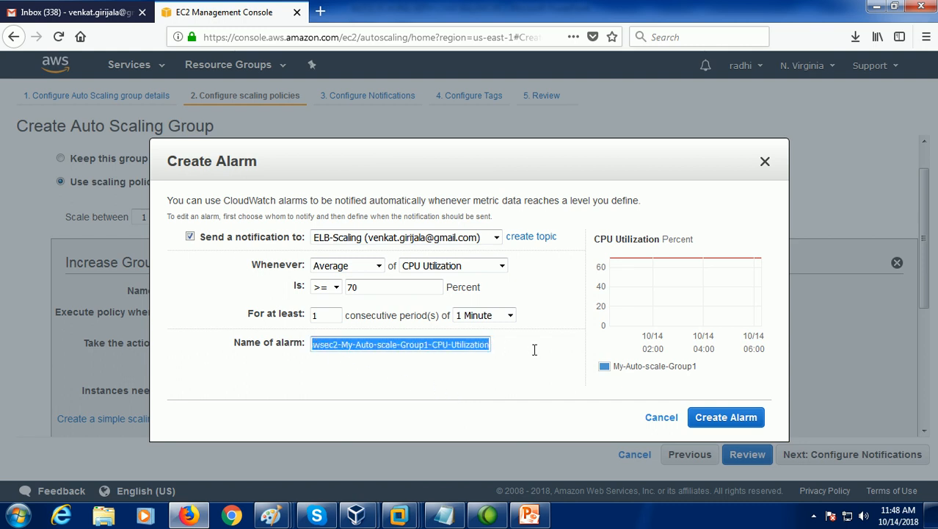
key("BackSpace")
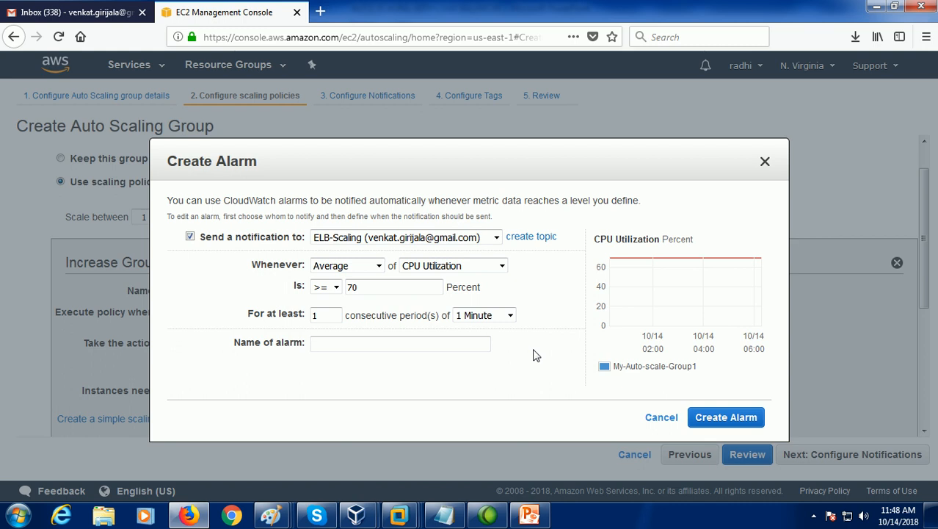
type("Add instances when cpou")
key("BackSpace")
key("BackSpace")
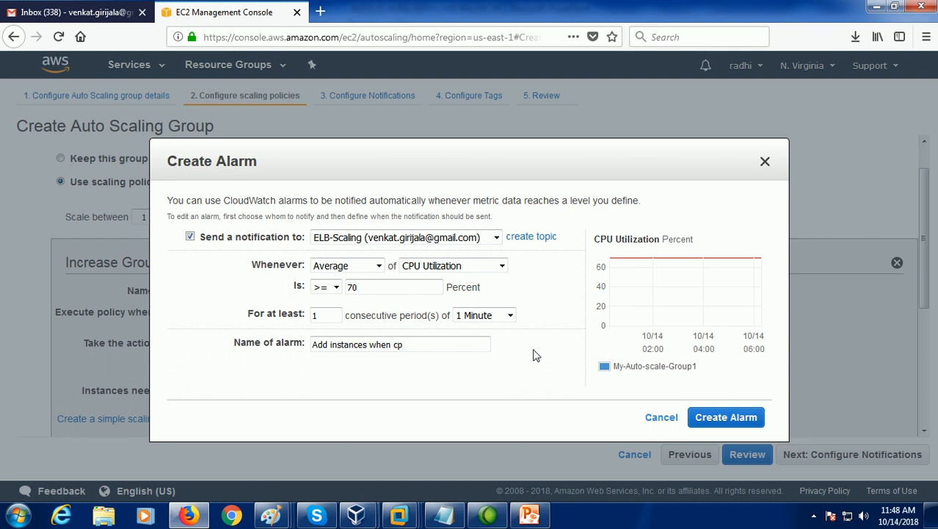
type("u load is more than 70")
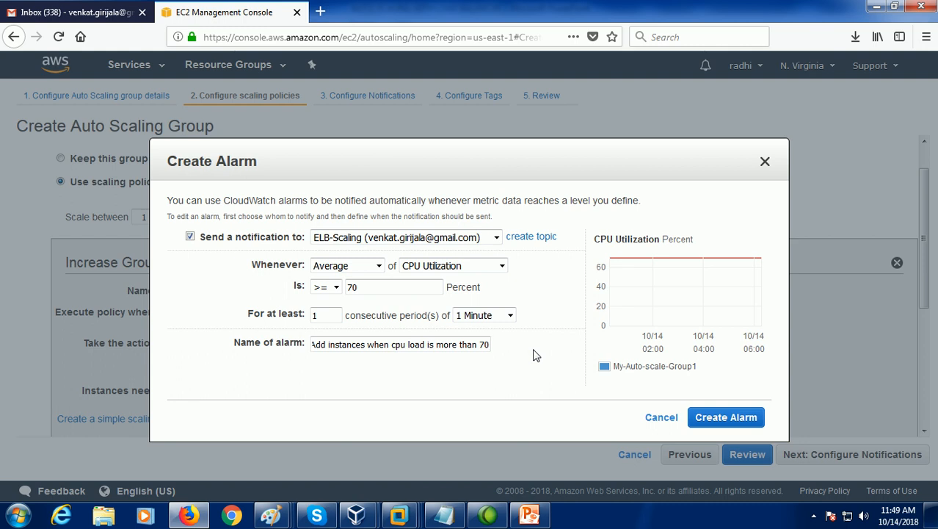
type("%")
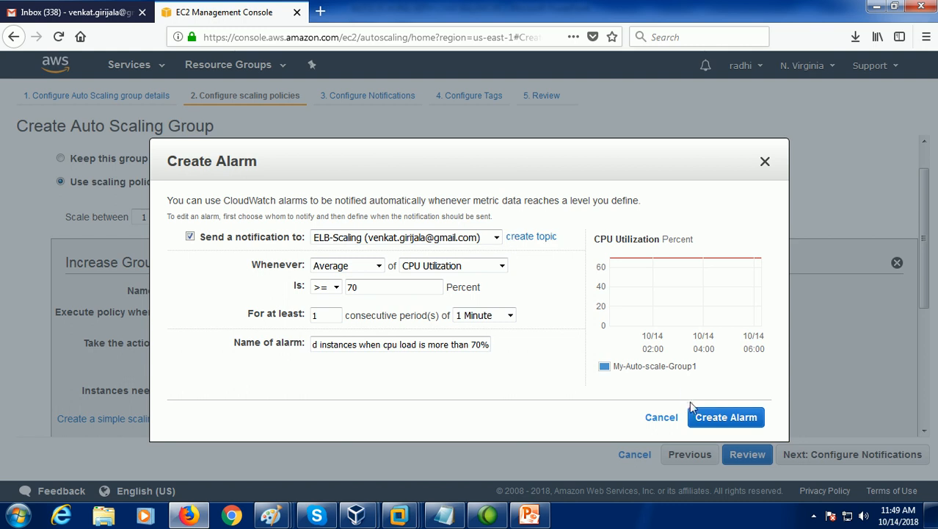
left_click(703, 418)
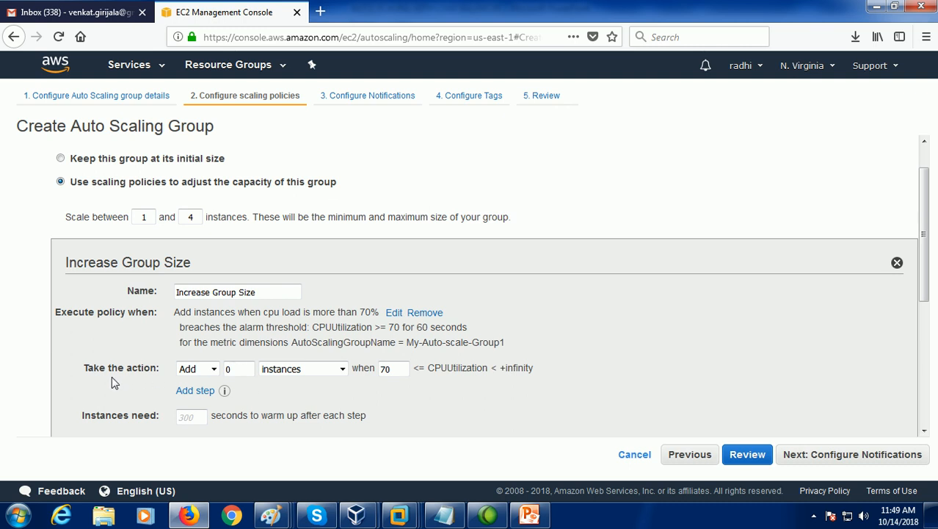
Make the Increase Group Size policy add 1 instance, with 60 seconds of warm-up after each step
left_click_drag(237, 369, 222, 369)
type("1")
left_click(184, 416)
type("60")
Start a new alarm for the Decrease Group Size policy, triggered when average CPU Utilization is >= 30 percent over a 1 Minute period
scroll(412, 422, "down", 3)
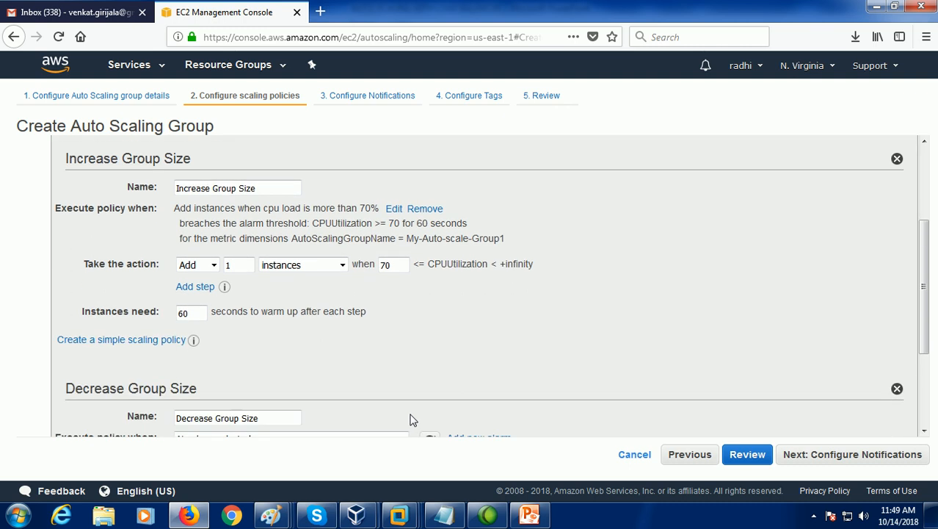
scroll(411, 419, "down", 3)
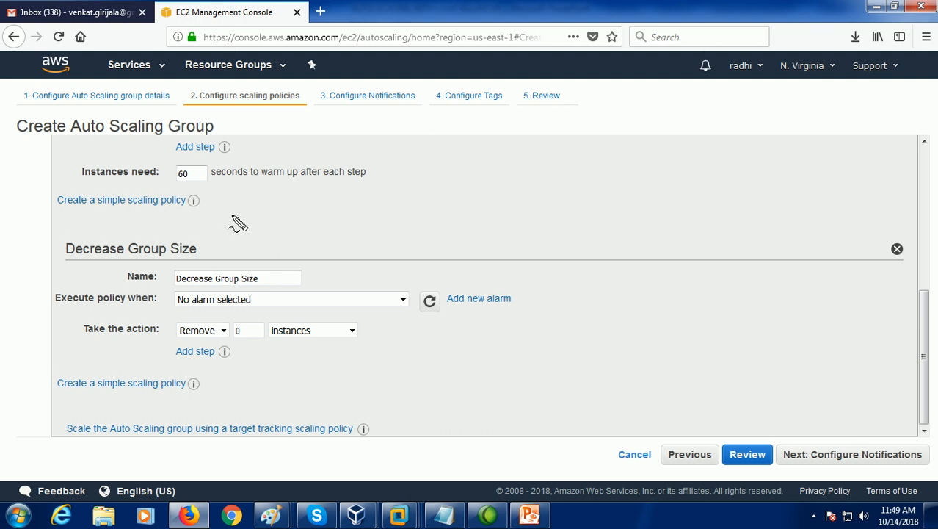
mouse_move(209, 241)
left_mouse_down()
mouse_move(141, 232)
mouse_move(130, 273)
mouse_move(182, 231)
left_mouse_up()
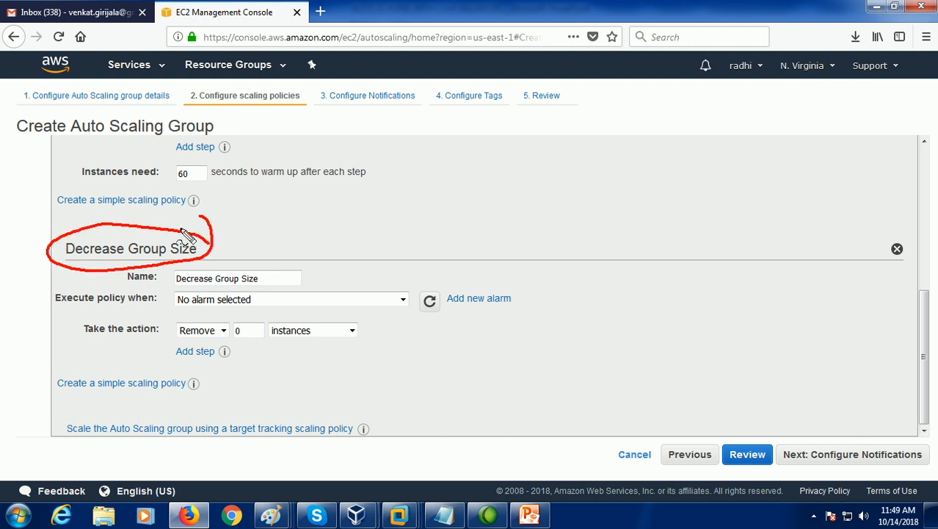
key("Escape")
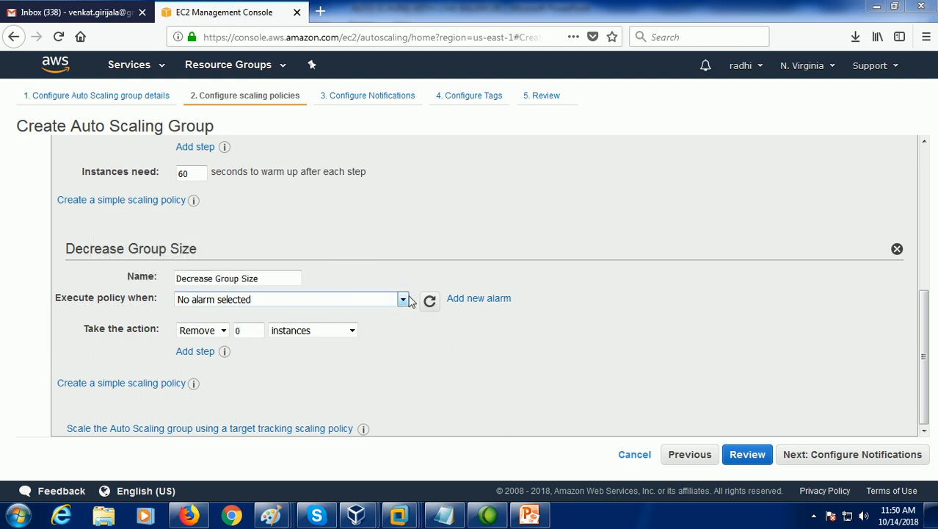
left_click(476, 308)
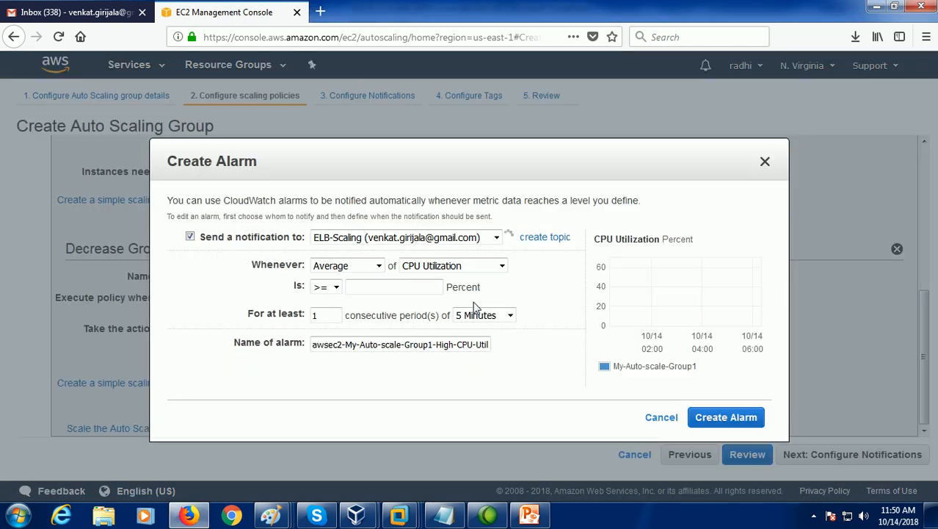
left_click(397, 293)
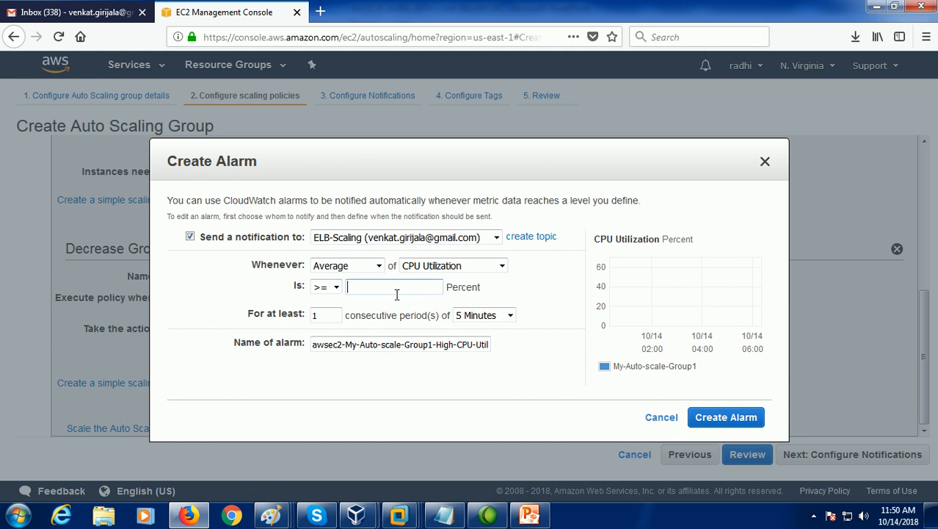
type("30")
left_click(469, 316)
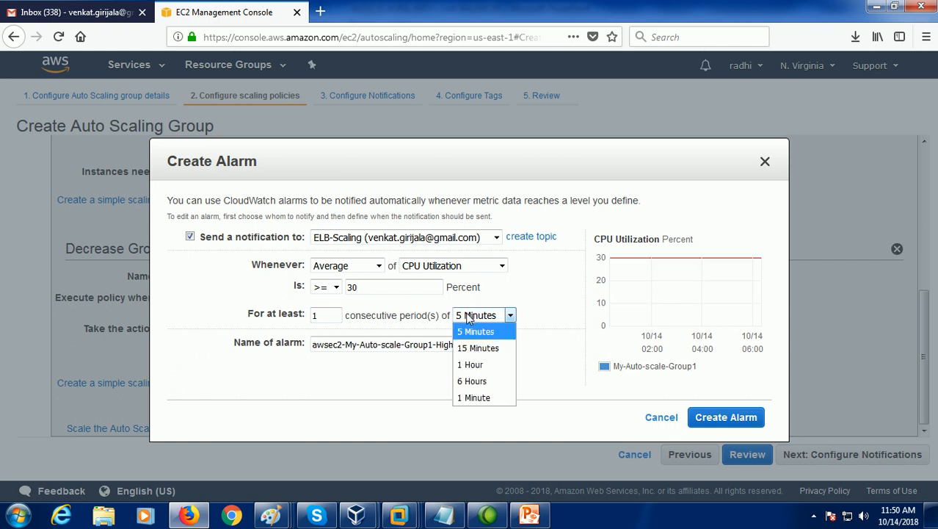
left_click(475, 397)
Name the alarm "Remove 1 instance when cpu load decreases" and create it
left_click_drag(315, 350, 535, 340)
key("BackSpace")
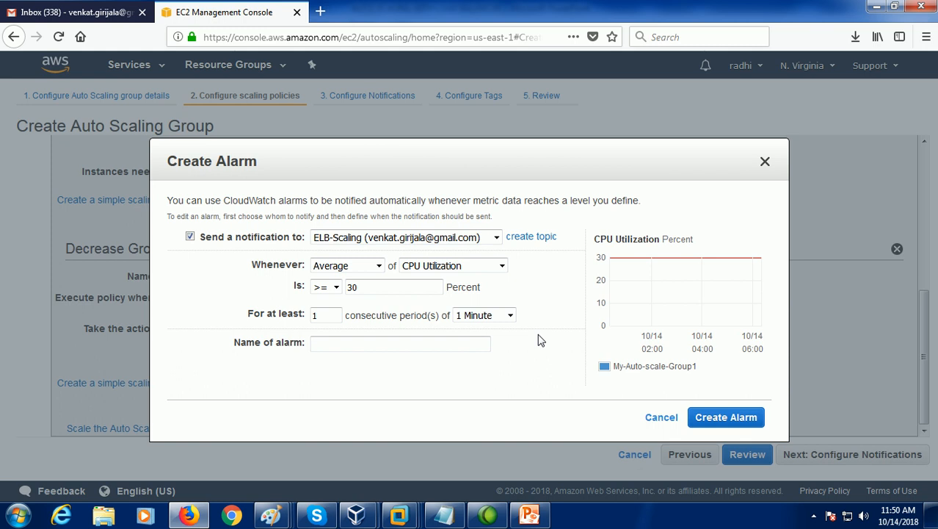
left_click(474, 342)
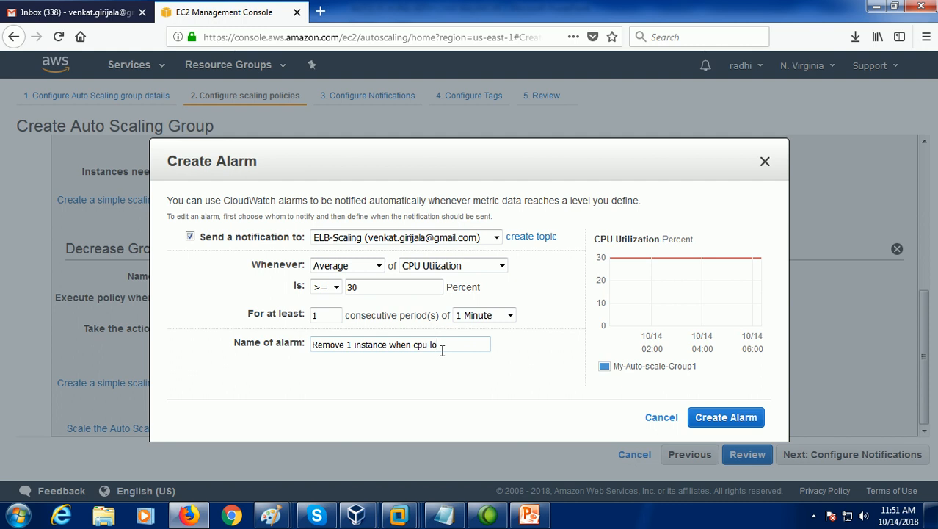
type("ecreases")
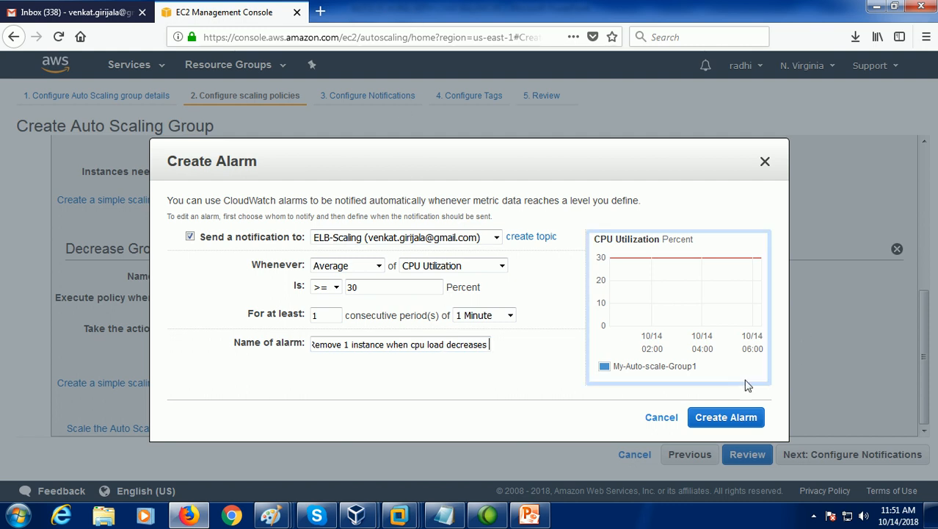
left_click(705, 418)
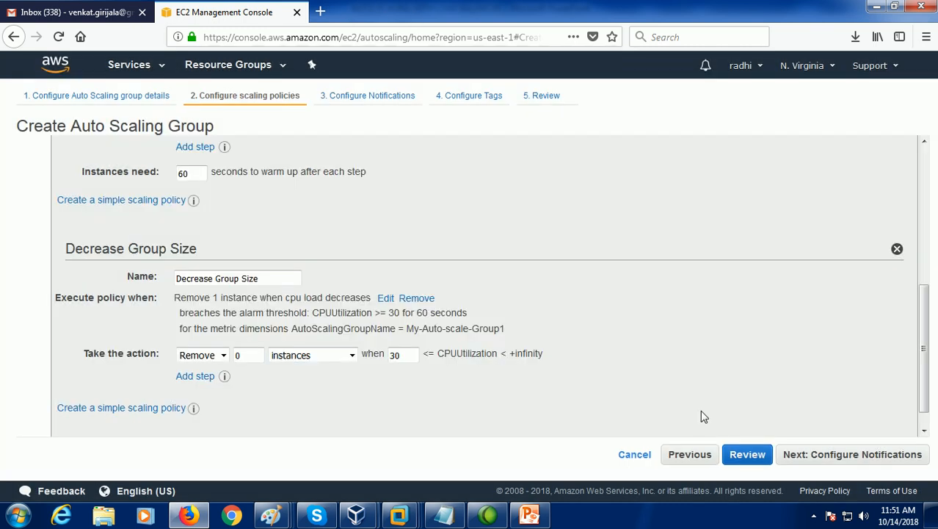
Make the Decrease Group Size policy remove 1 instance
left_click(251, 355)
double_click(235, 356)
type("1")
scroll(631, 297, "down", 2)
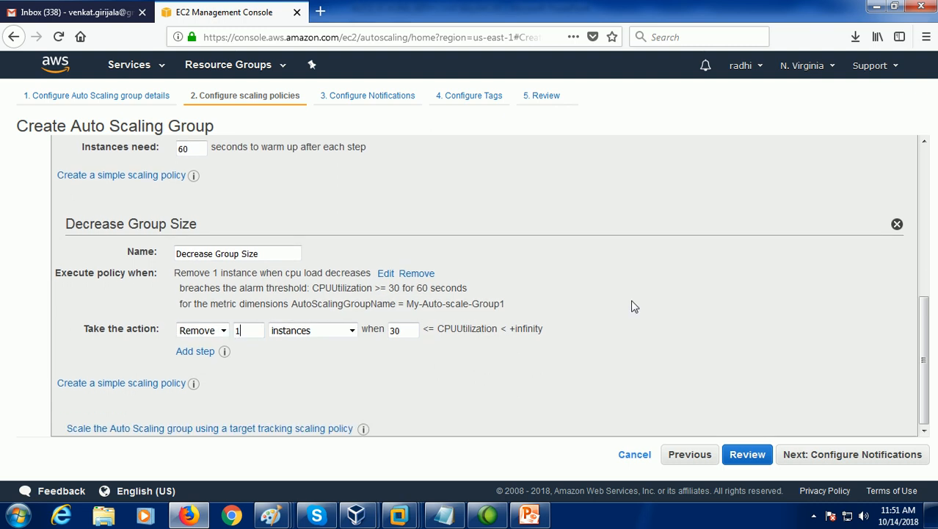
Add a notification to the ELB-Scaling topic for instance launch, terminate, fail to launch and fail to terminate events
left_click(378, 105)
left_click(113, 229)
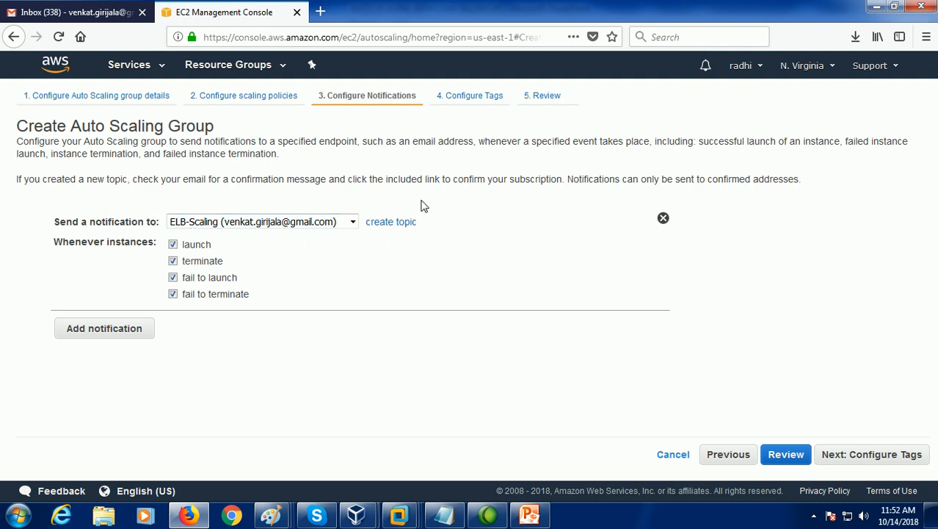
Tag the group and its new instances with key Name and value Auto-scale-WebServer, and proceed to the review
left_click(474, 108)
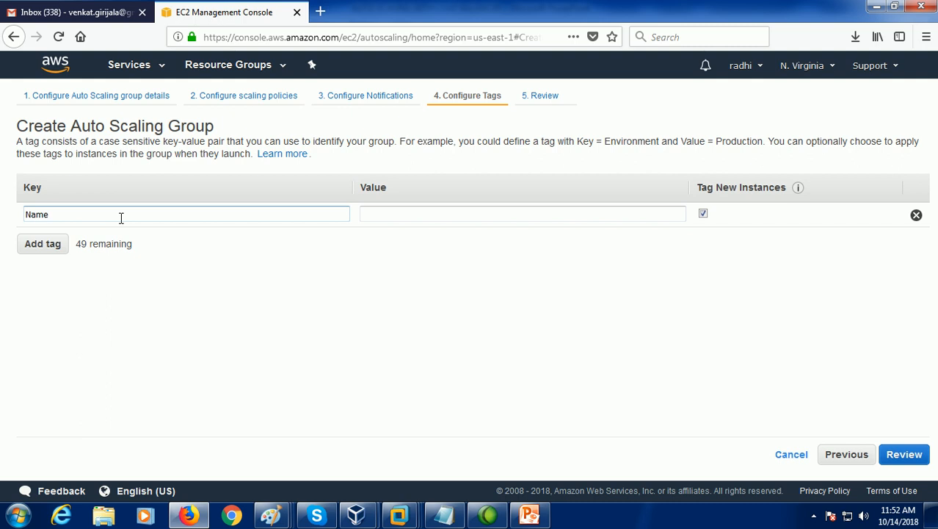
left_click(372, 215)
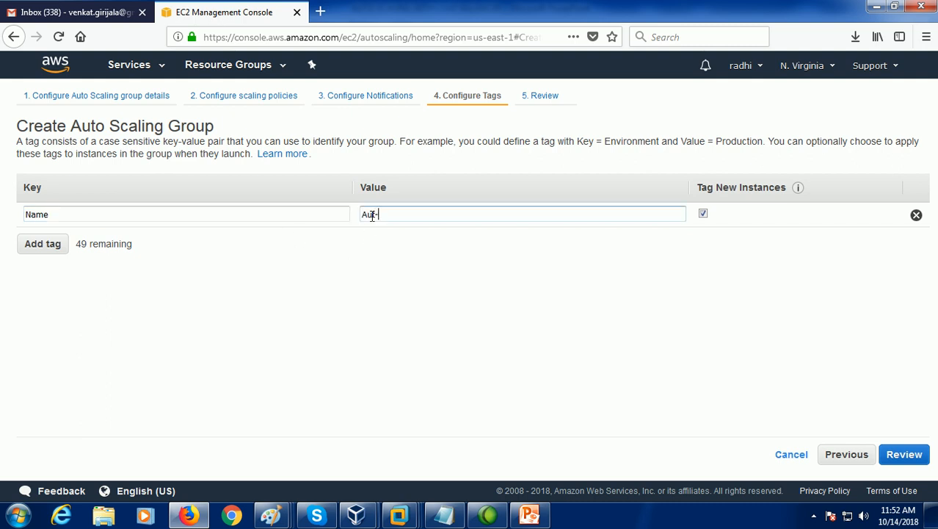
type("Auto-scale-WebServer")
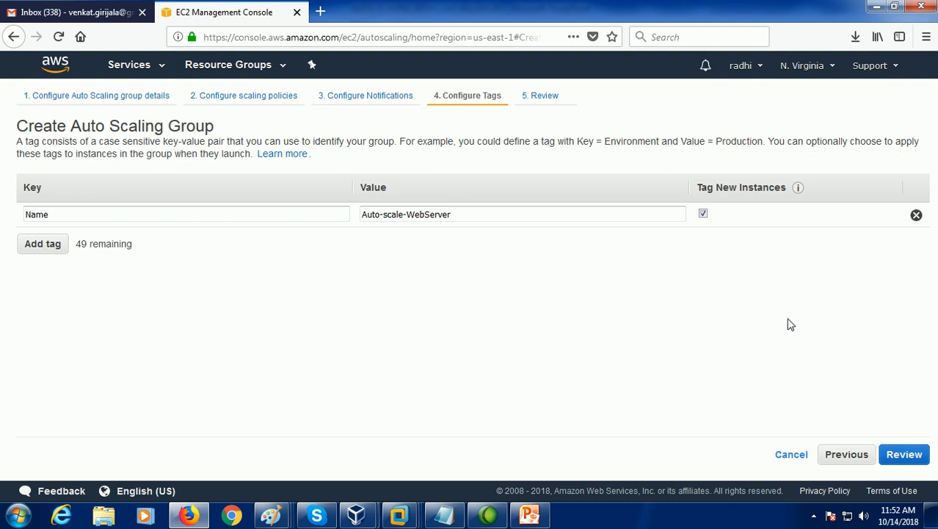
left_click(541, 99)
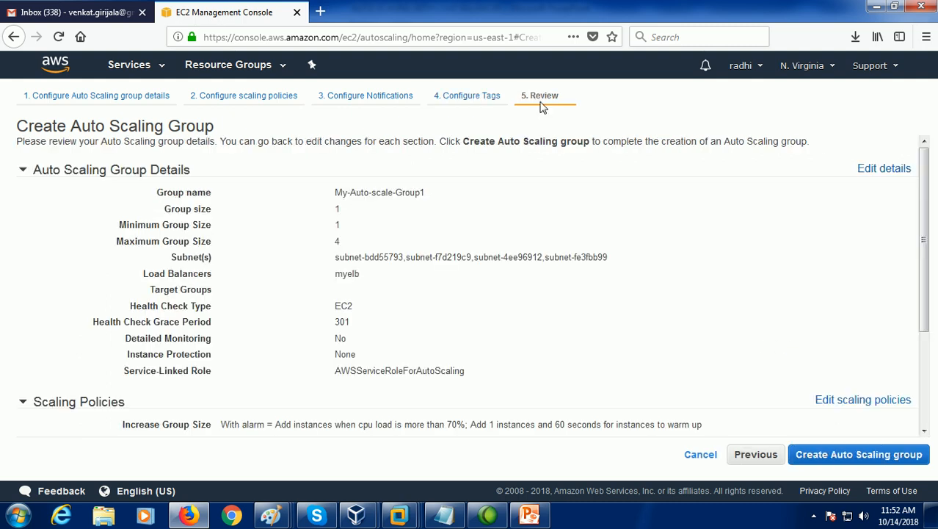
Review the settings, create the Auto Scaling group, retry the failed tasks and close the creation status
scroll(669, 265, "down", 3)
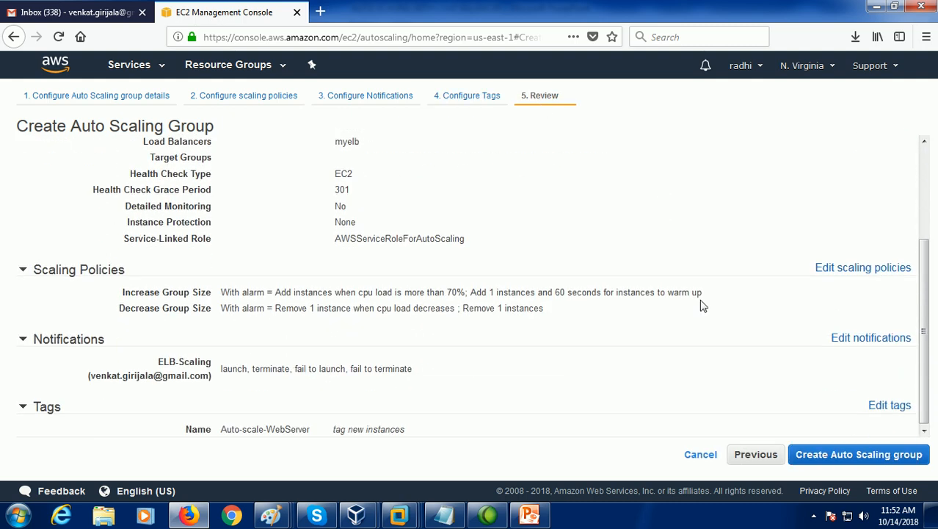
left_click(801, 455)
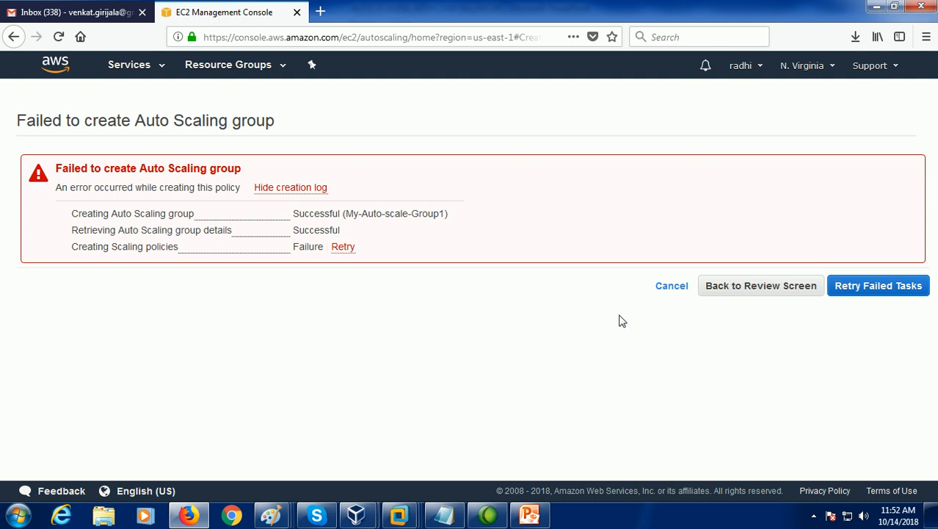
left_click(834, 288)
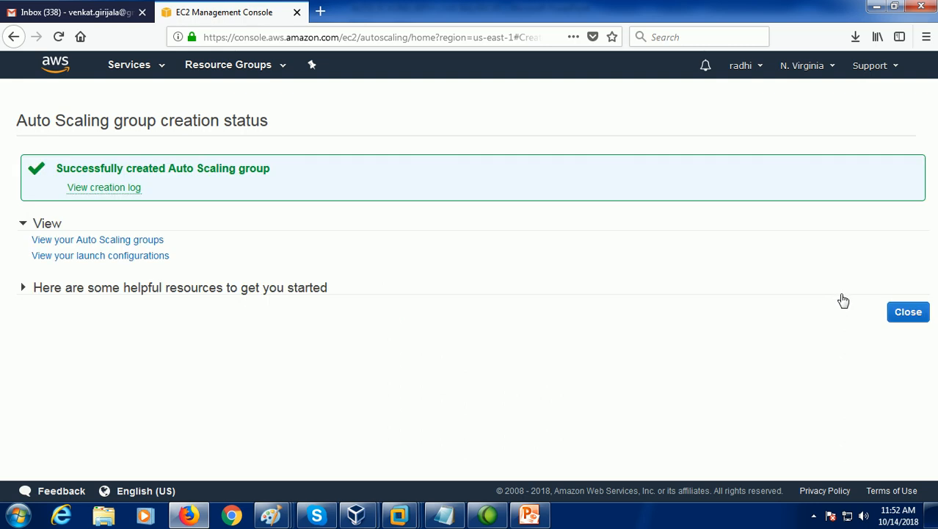
left_click(904, 315)
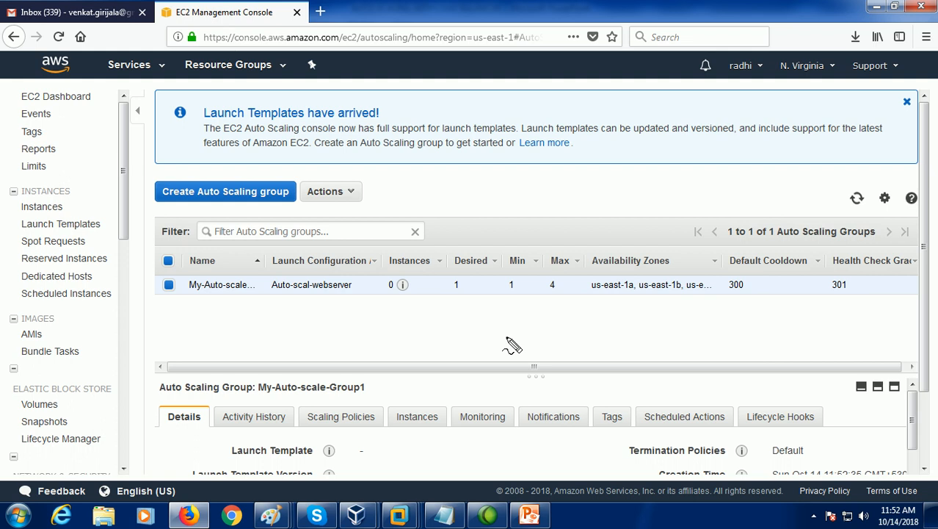
left_click_drag(176, 299, 360, 294)
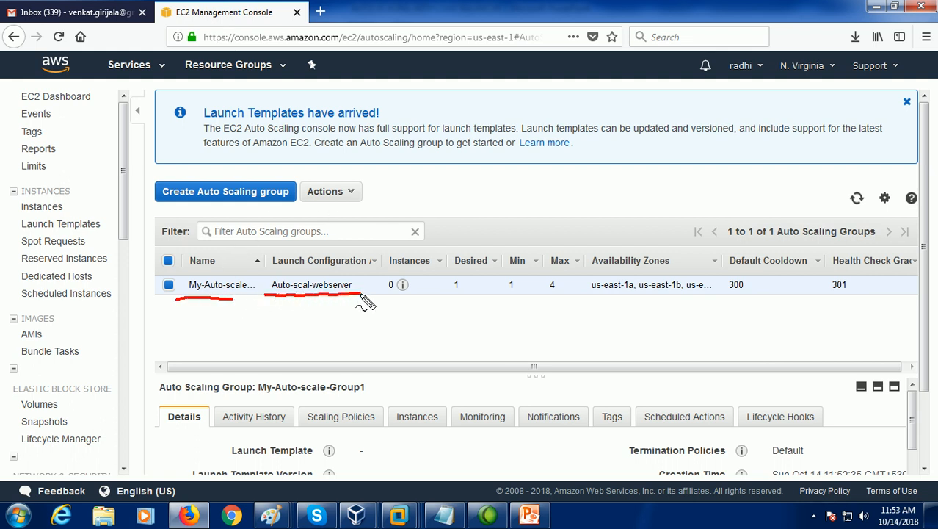
mouse_move(414, 280)
left_mouse_down()
mouse_move(393, 279)
mouse_move(384, 293)
mouse_move(413, 301)
mouse_move(417, 281)
left_mouse_up()
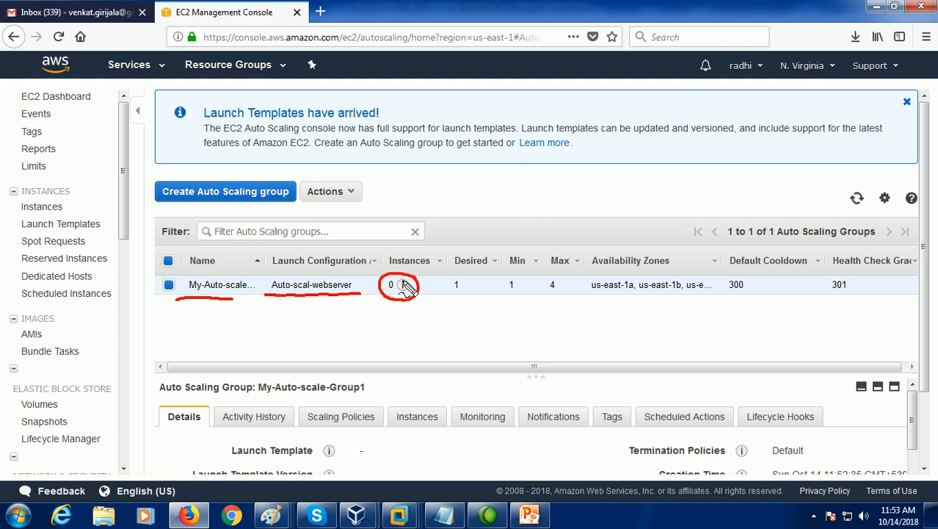
key("Escape")
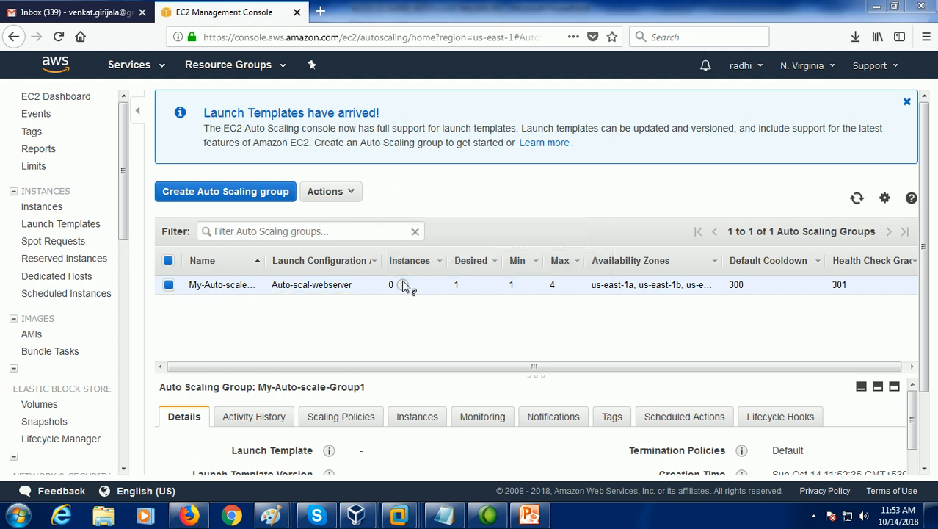
Refresh the Auto Scaling group list and look through the details of My-Auto-scale-Group1
left_click(857, 199)
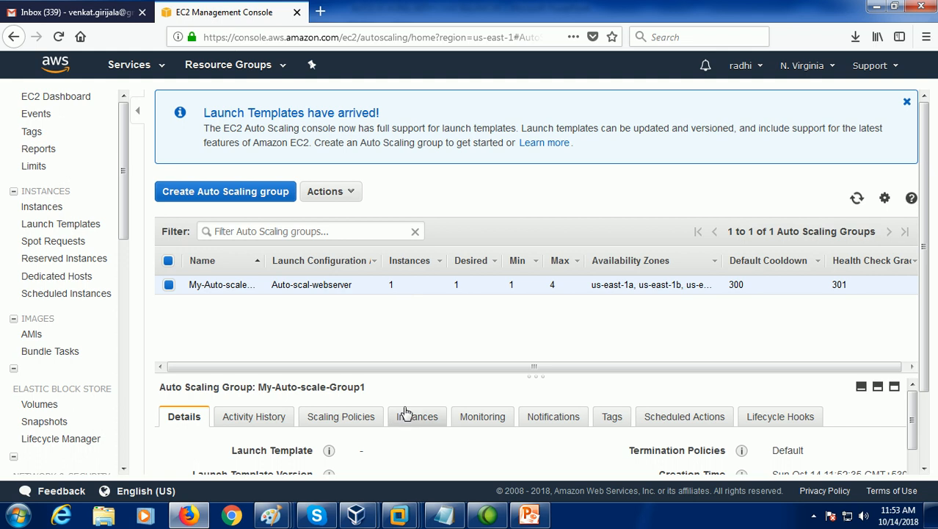
scroll(403, 418, "down", 2)
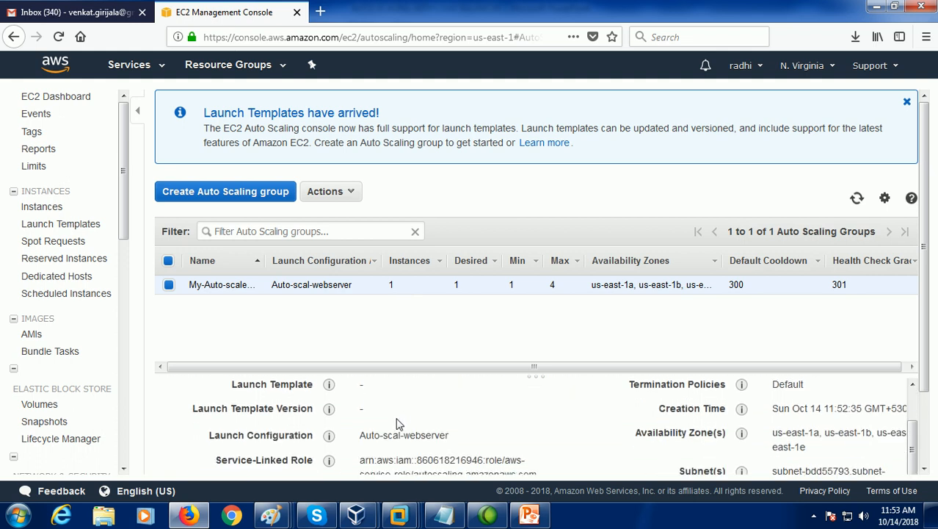
scroll(401, 420, "down", 3)
scroll(395, 421, "up", 4)
scroll(394, 421, "up", 1)
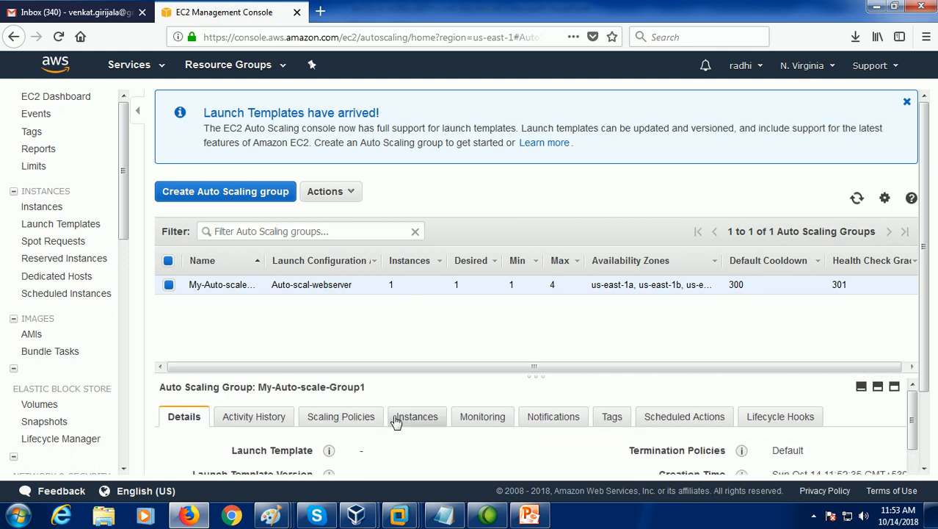
Open the group's activity history and expand the instance launch entry to read its description and cause
left_click(266, 416)
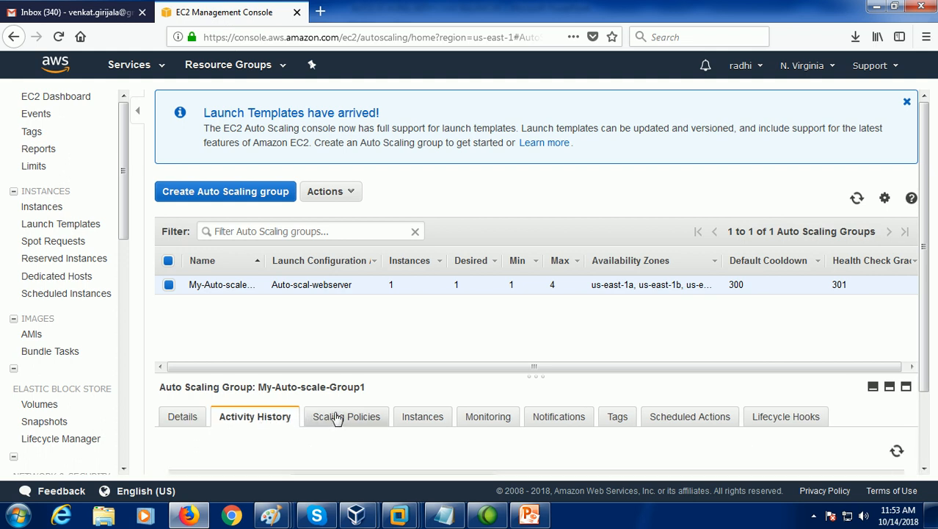
scroll(337, 422, "down", 2)
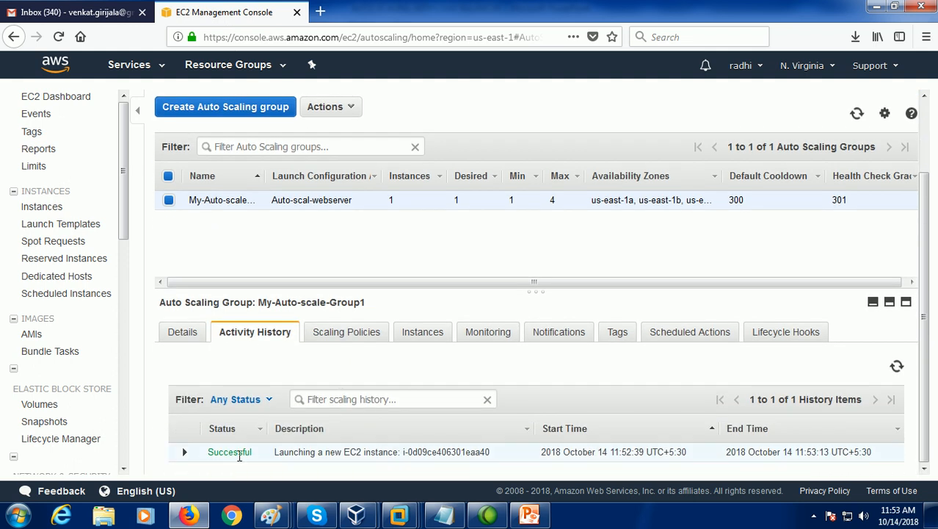
left_click(184, 453)
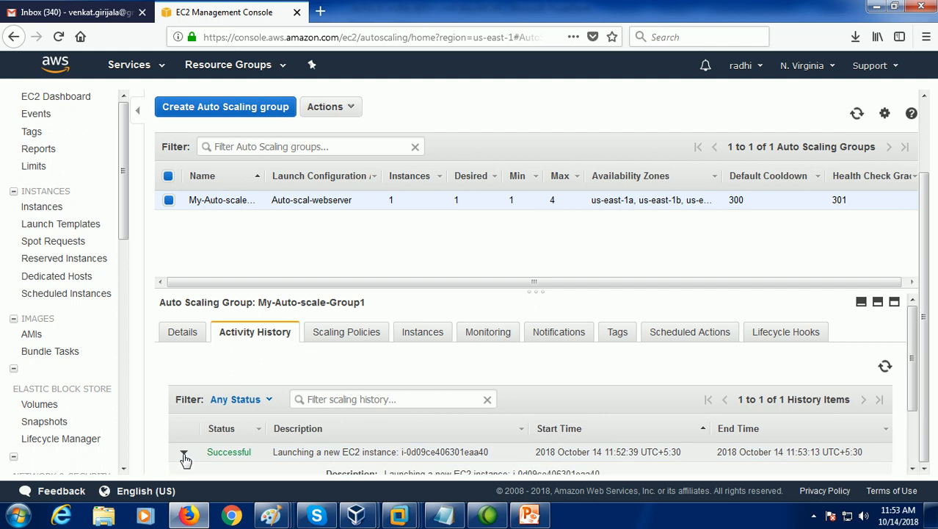
scroll(311, 453, "down", 1)
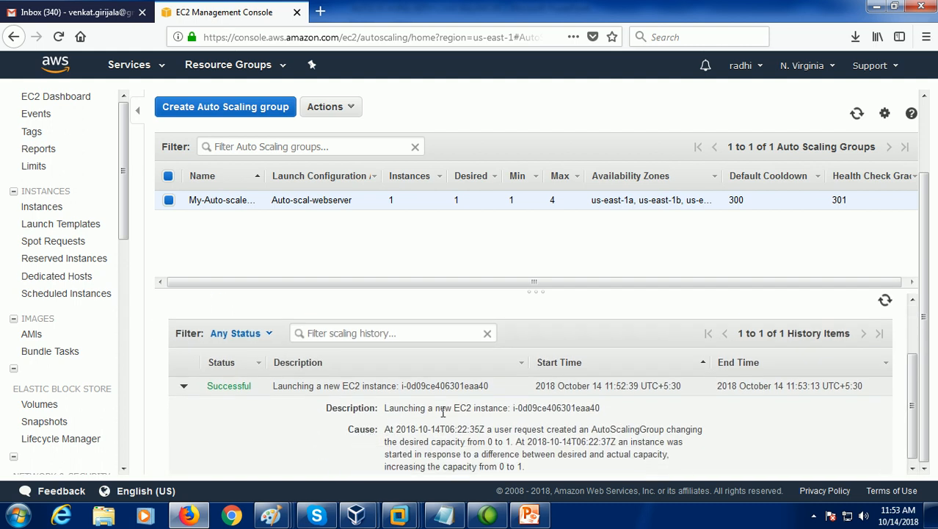
scroll(441, 412, "down", 1)
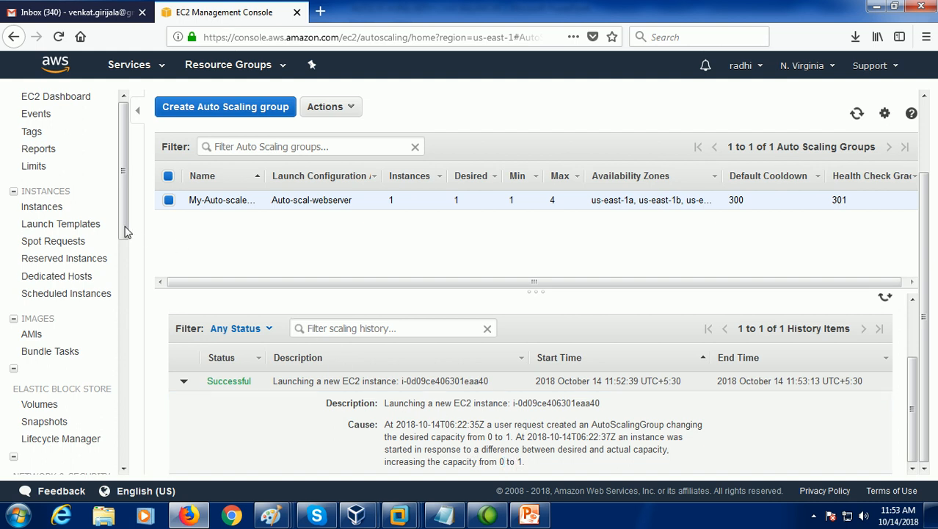
Copy the Auto-scale-WebServer instance's public IPv4 address and enter it as the host name in a new PuTTY session
left_click(53, 210)
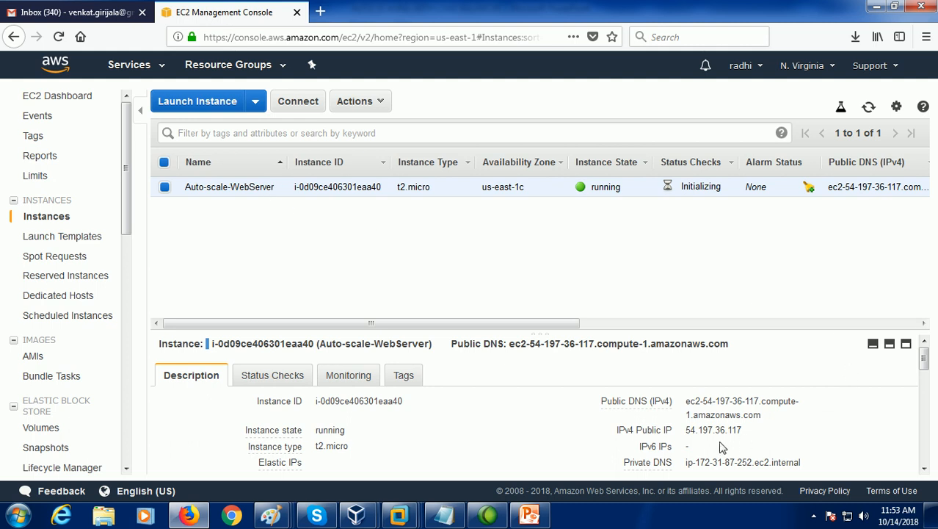
left_click(752, 431)
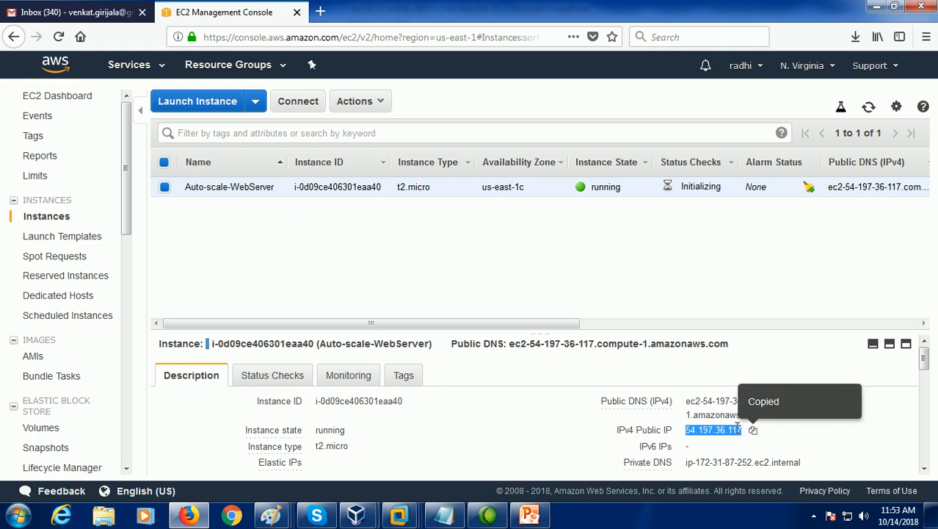
left_click(19, 517)
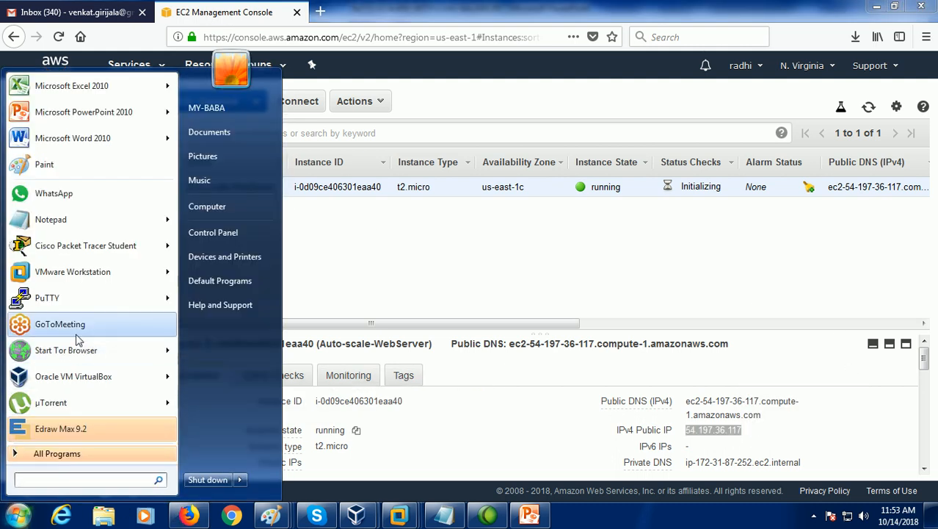
left_click(73, 301)
right_click(474, 193)
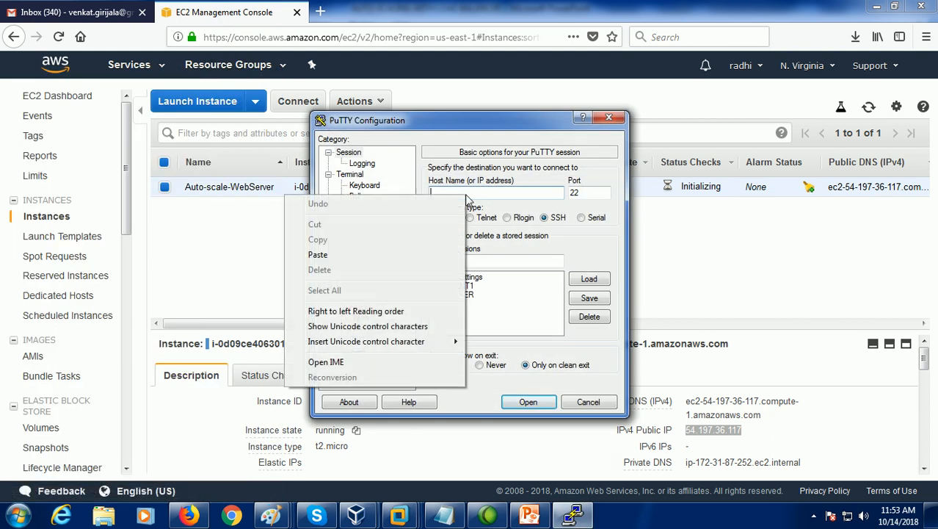
left_click(382, 255)
Set demo-server.ppk from the Desktop as the private key file for the session's SSH authentication
left_click(358, 339)
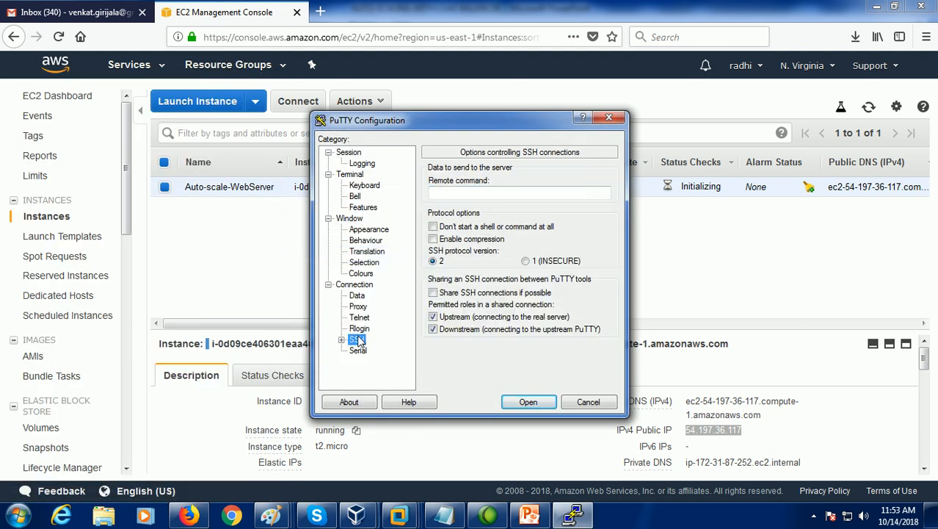
left_click(342, 340)
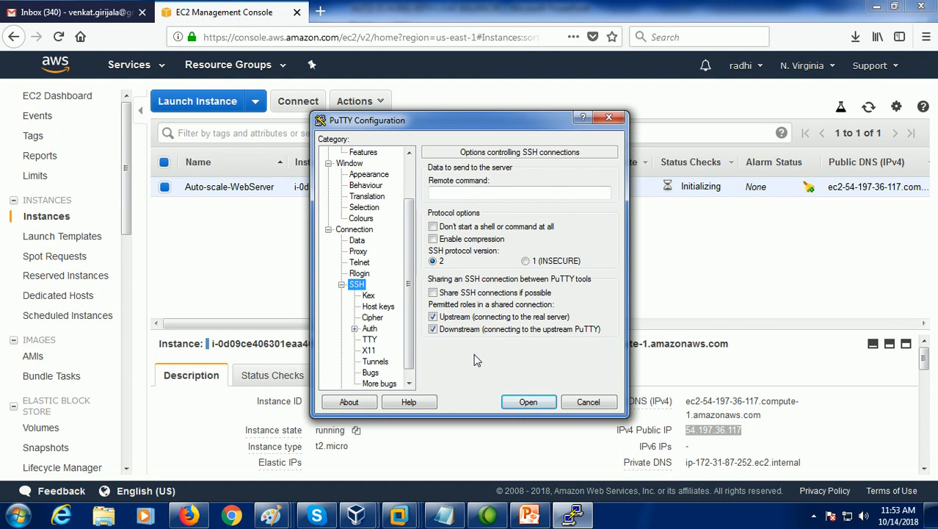
left_click(370, 329)
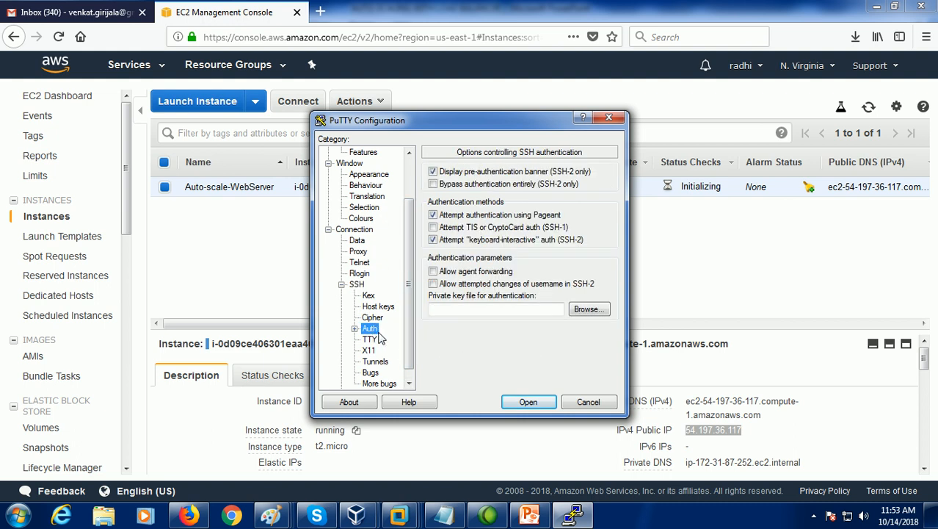
left_click(582, 312)
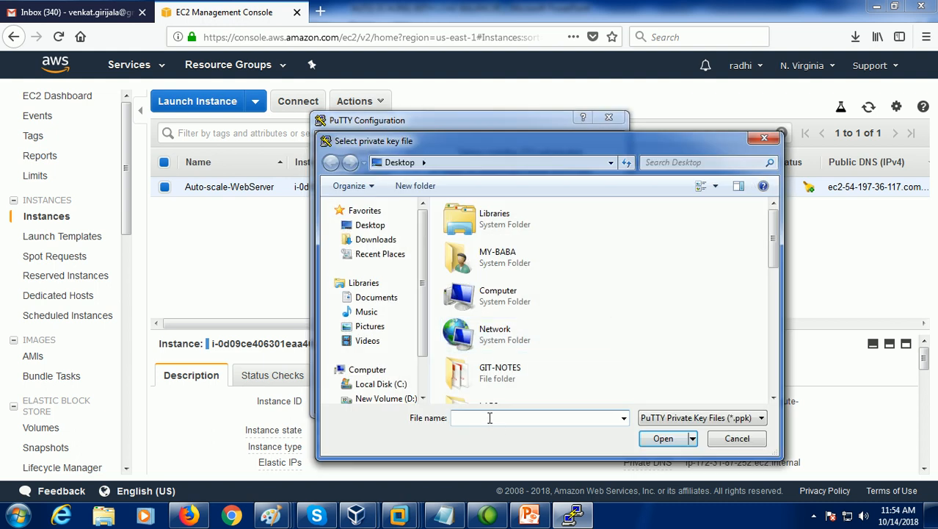
type("de")
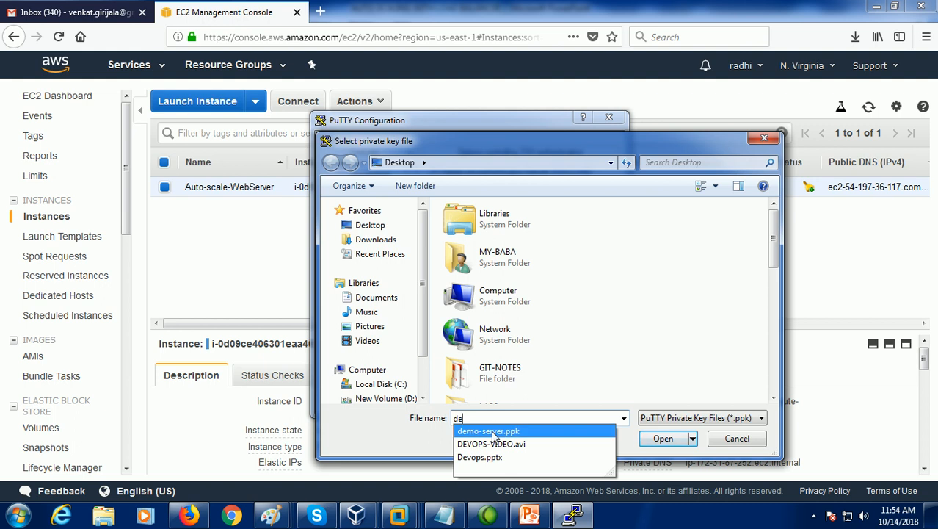
left_click(492, 435)
left_click(643, 438)
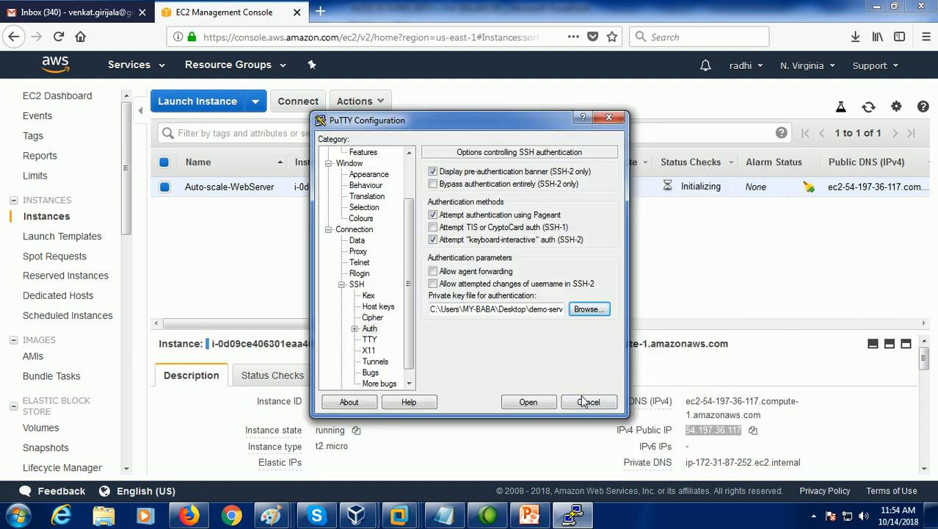
Open the SSH connection to the instance and log in as ec2-user
left_click(527, 404)
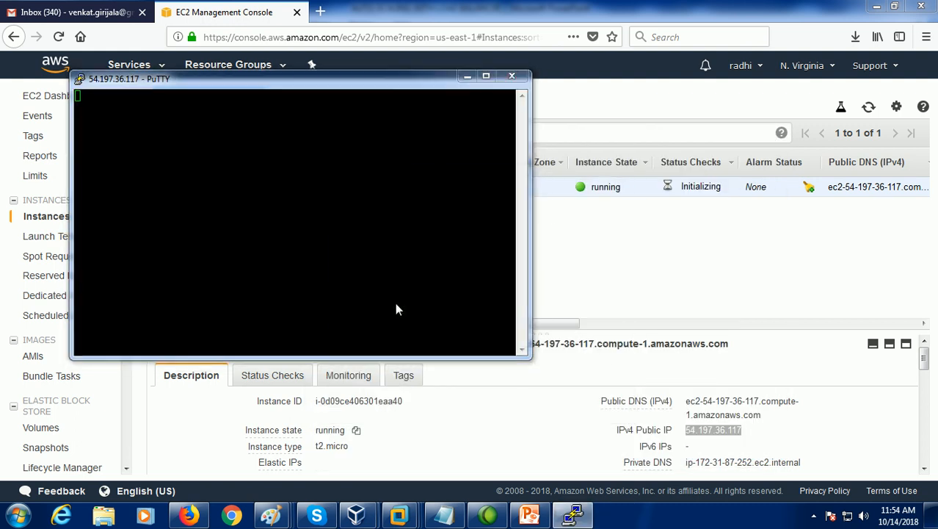
left_click(388, 349)
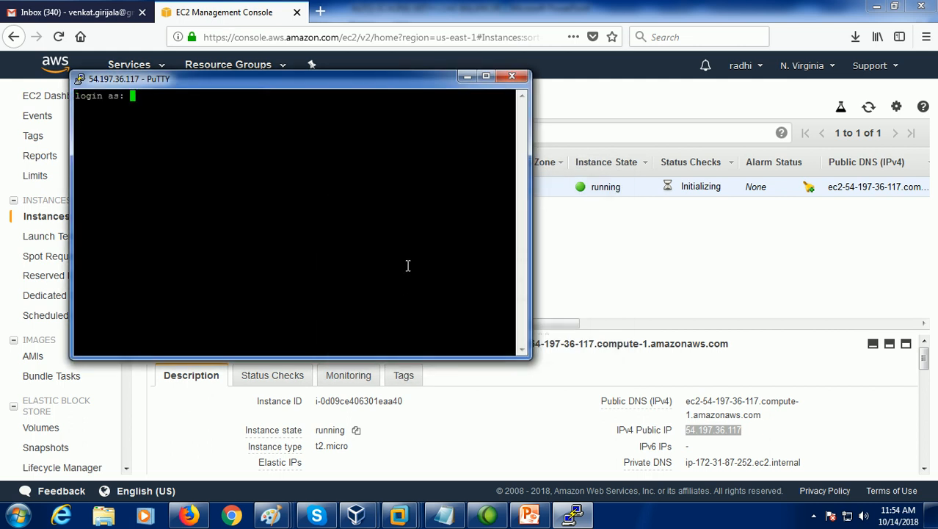
type("ec2")
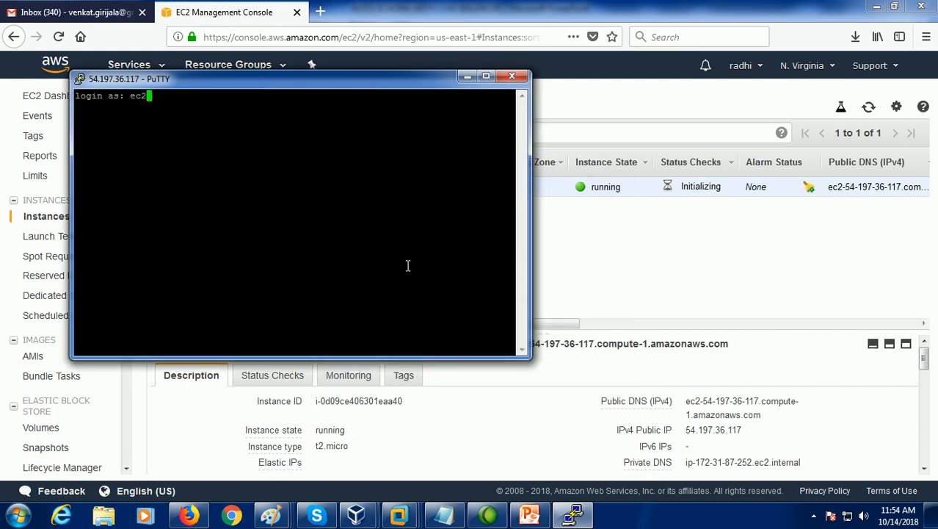
type("-u")
type("ser")
key("Return")
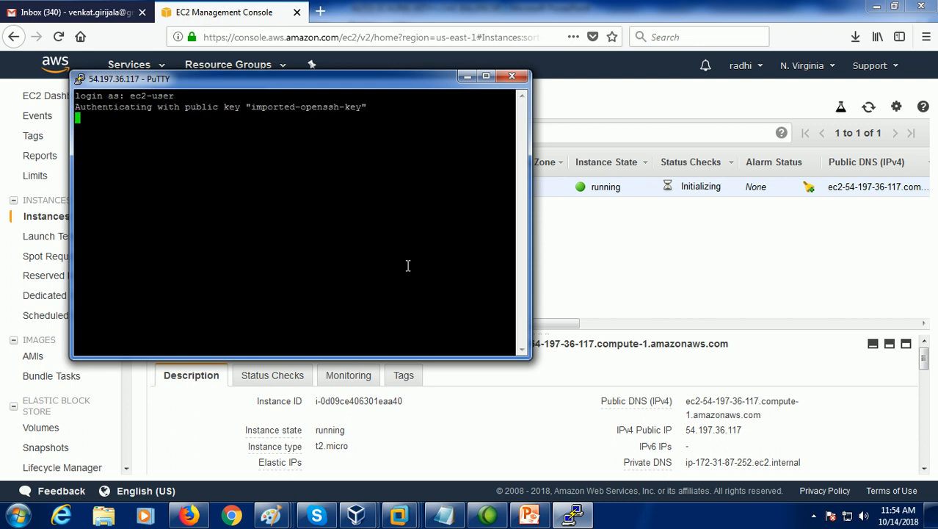
Switch to the root account in the terminal with sudo su
type("sudo s")
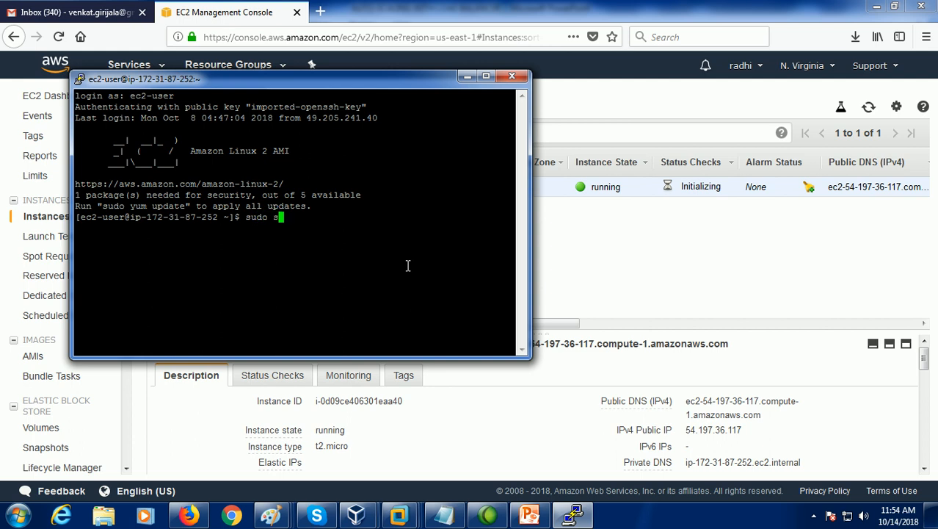
type("u")
key("Return")
key("Return")
key("Return")
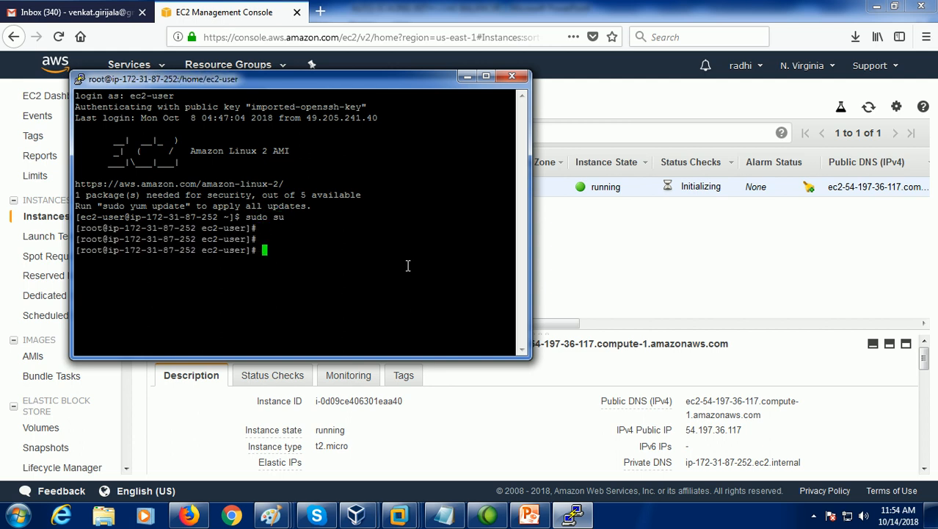
Check the web server's state on the instance with service httpd status
type("service  httpd ")
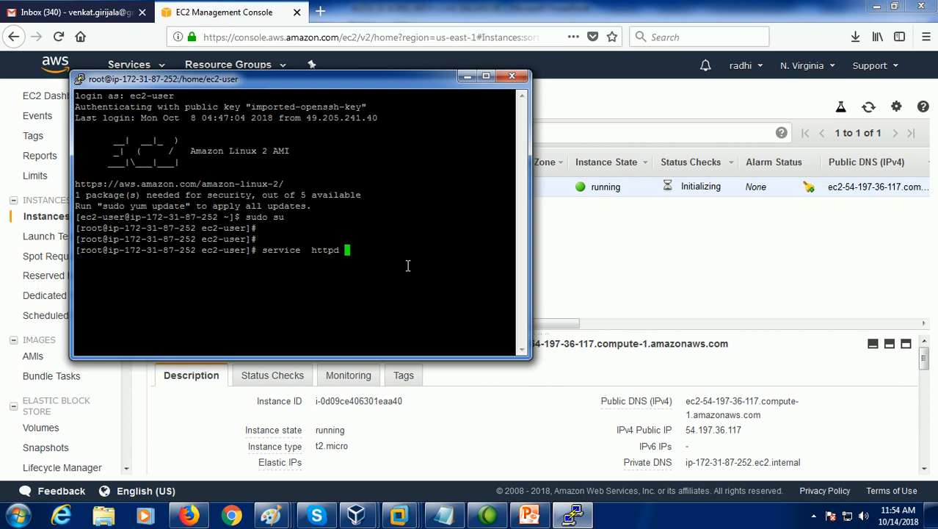
type("status")
key("Return")
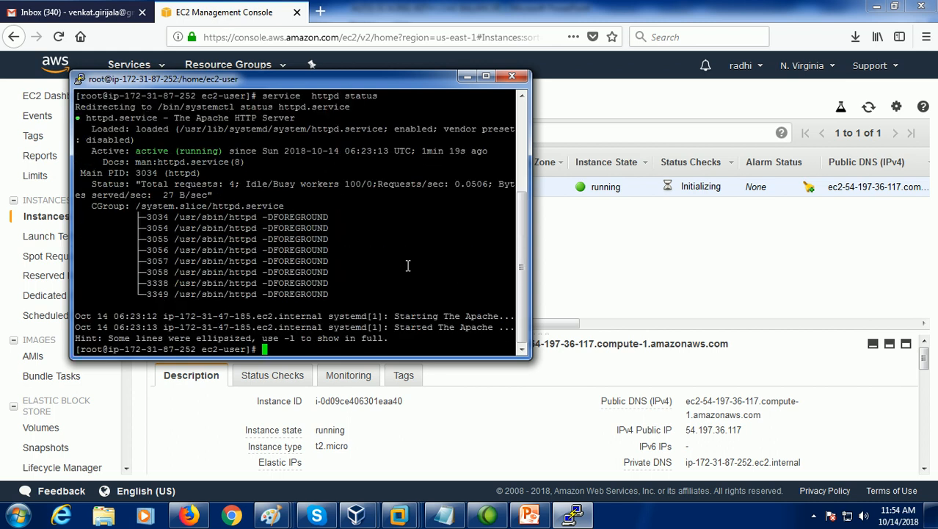
Load the instance's copied public IP address in a new Firefox tab to check its web page
left_click(320, 12)
right_click(318, 34)
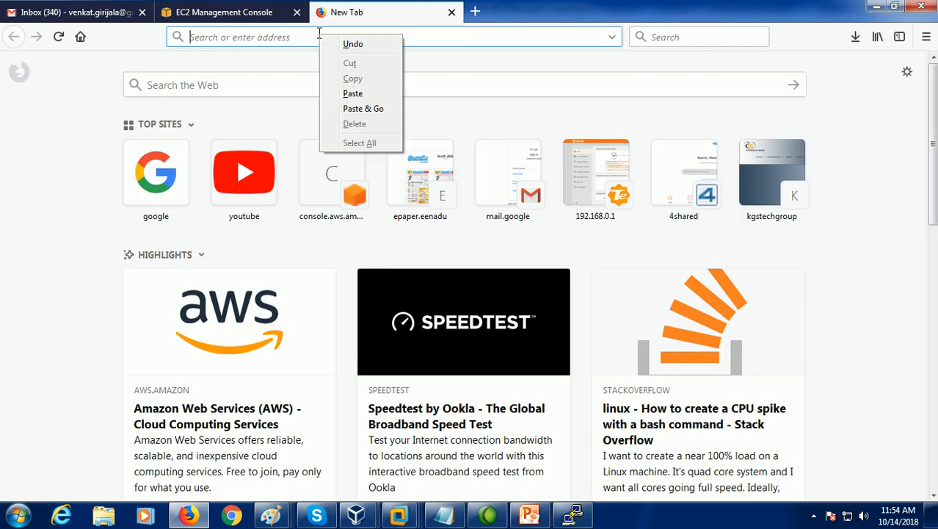
left_click(340, 108)
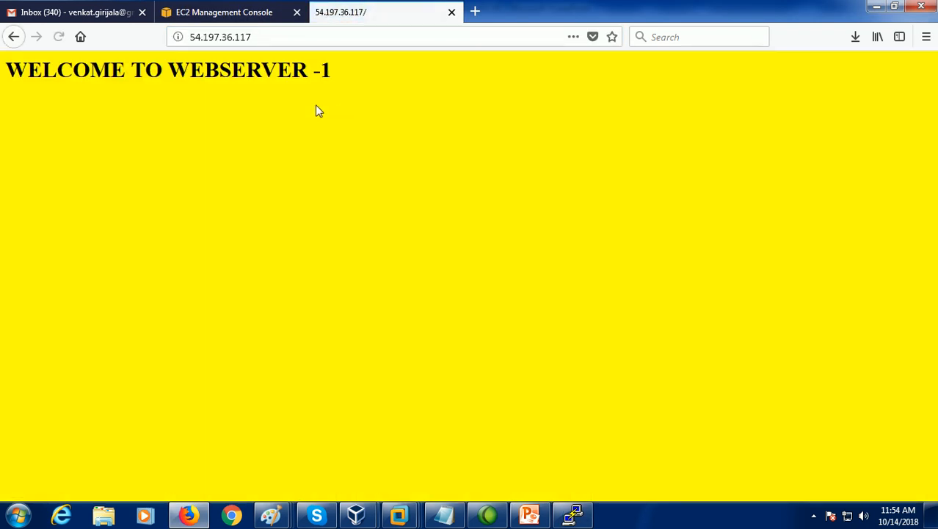
Return to the EC2 console and show the load balancers list
left_click_drag(176, 70, 358, 82)
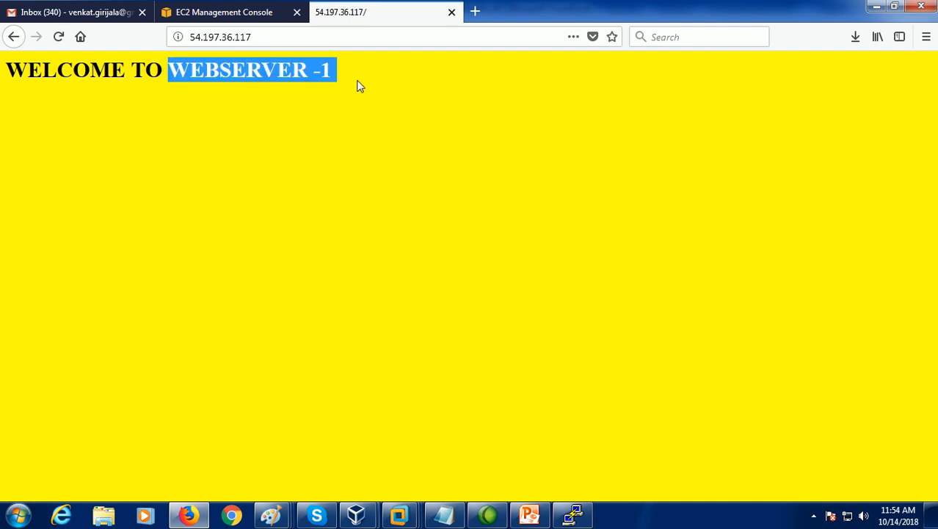
left_click(360, 160)
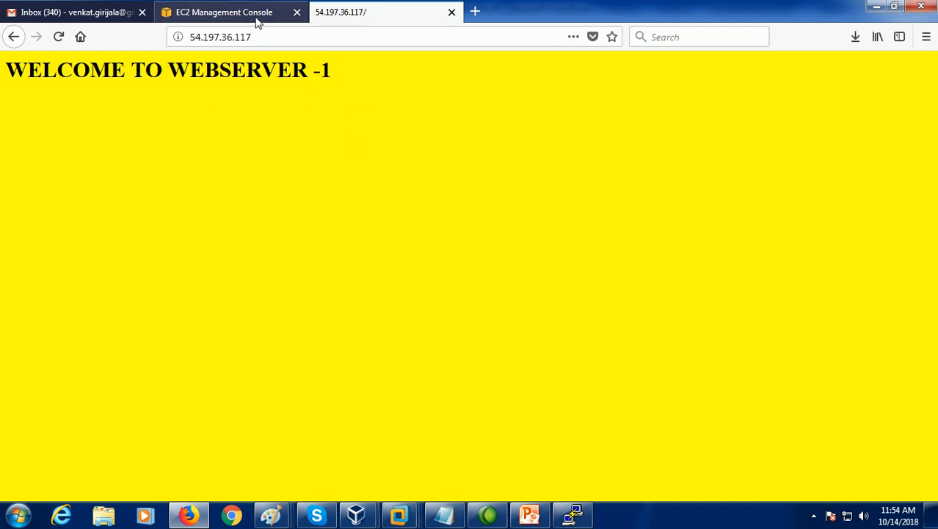
left_click(255, 19)
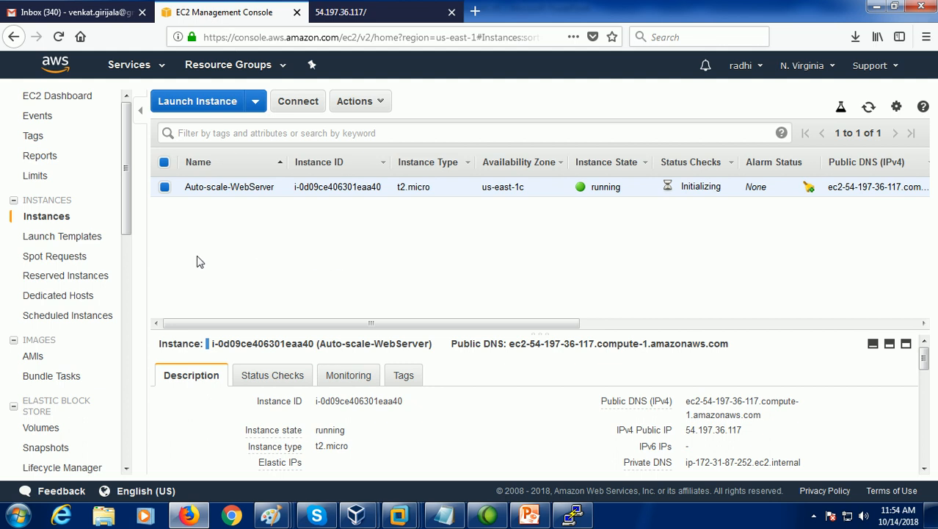
scroll(115, 291, "down", 5)
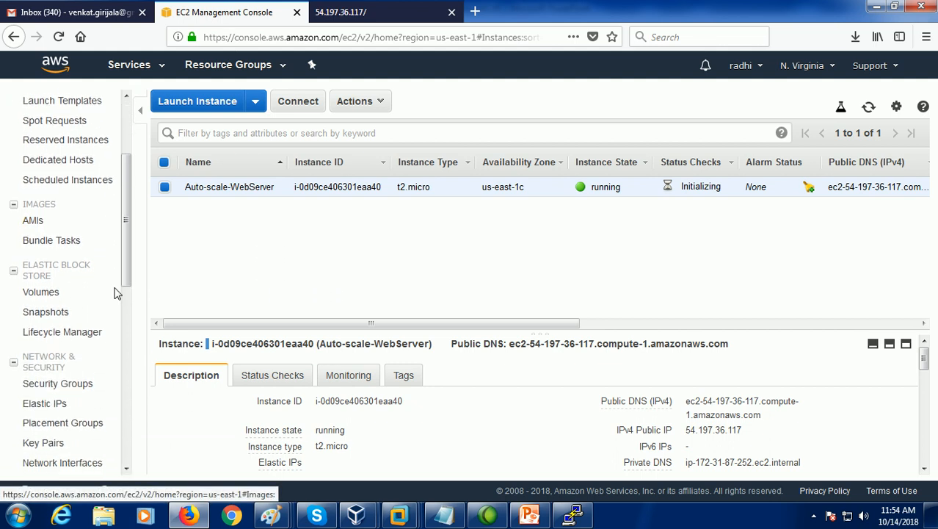
scroll(115, 291, "down", 2)
left_click(69, 376)
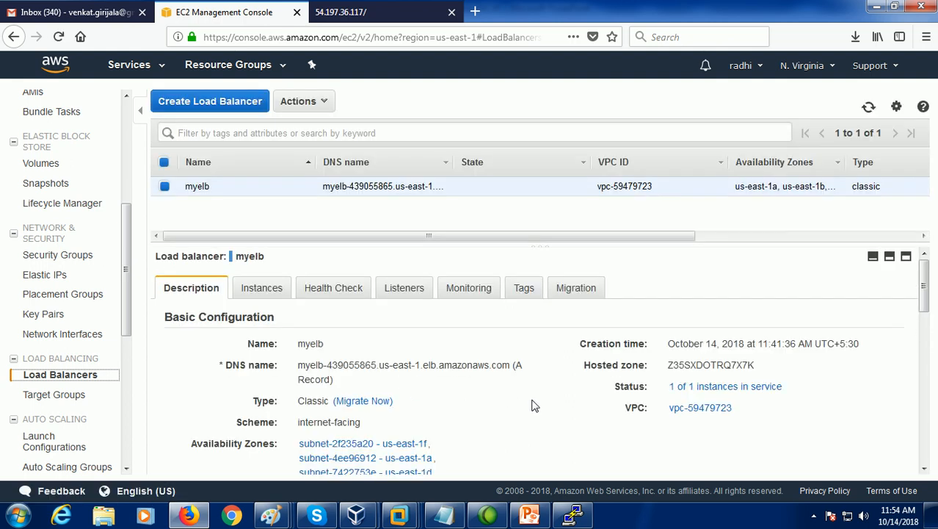
Examine the myelb load balancer's instance status and DNS name in its description
key("alt")
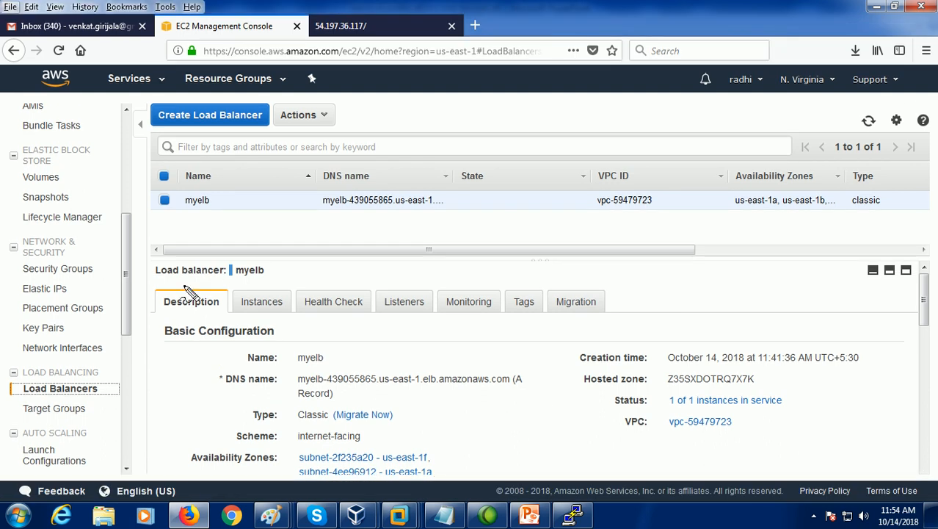
mouse_move(224, 196)
left_mouse_down()
mouse_move(188, 227)
mouse_move(252, 206)
mouse_move(456, 242)
mouse_move(656, 382)
left_mouse_up()
mouse_move(784, 397)
left_mouse_down()
mouse_move(669, 388)
mouse_move(650, 415)
mouse_move(763, 423)
mouse_move(799, 408)
mouse_move(780, 391)
left_mouse_up()
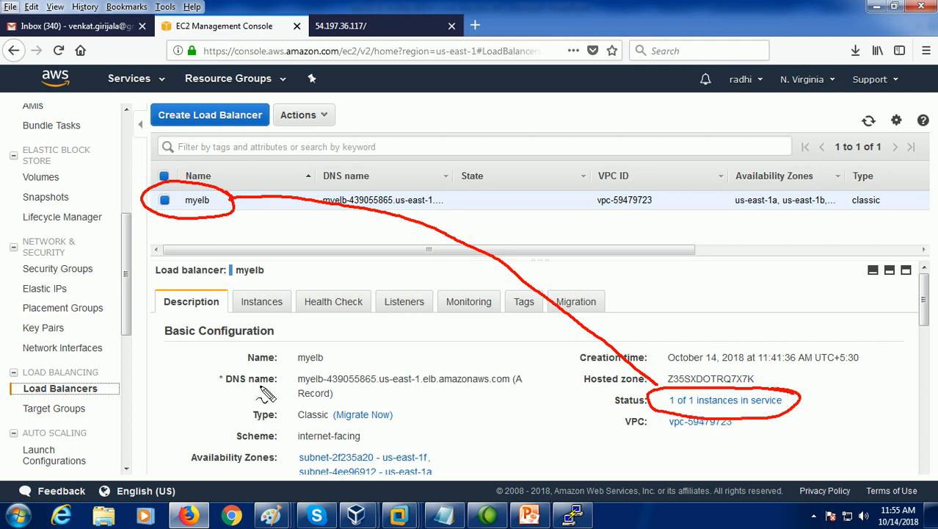
mouse_move(221, 387)
left_mouse_down()
mouse_move(270, 387)
mouse_move(295, 364)
mouse_move(482, 355)
mouse_move(537, 390)
mouse_move(291, 390)
left_mouse_up()
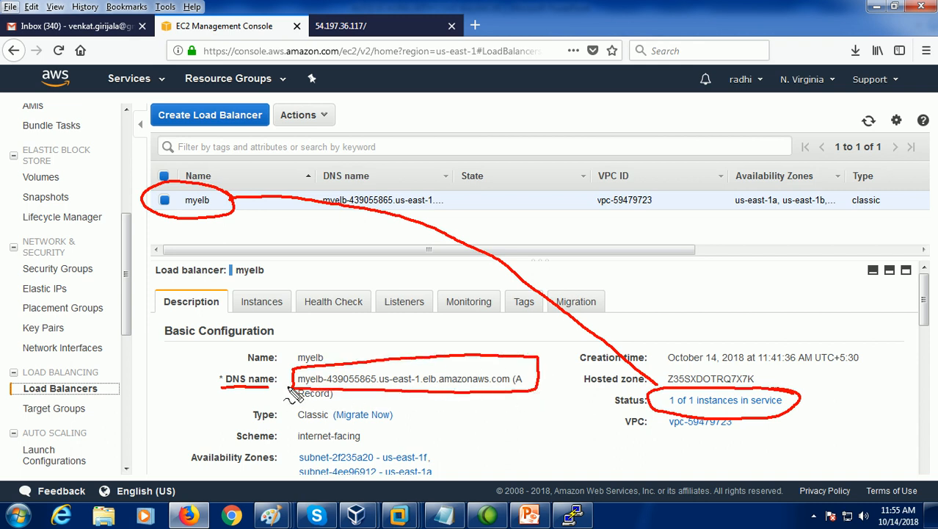
key("Escape")
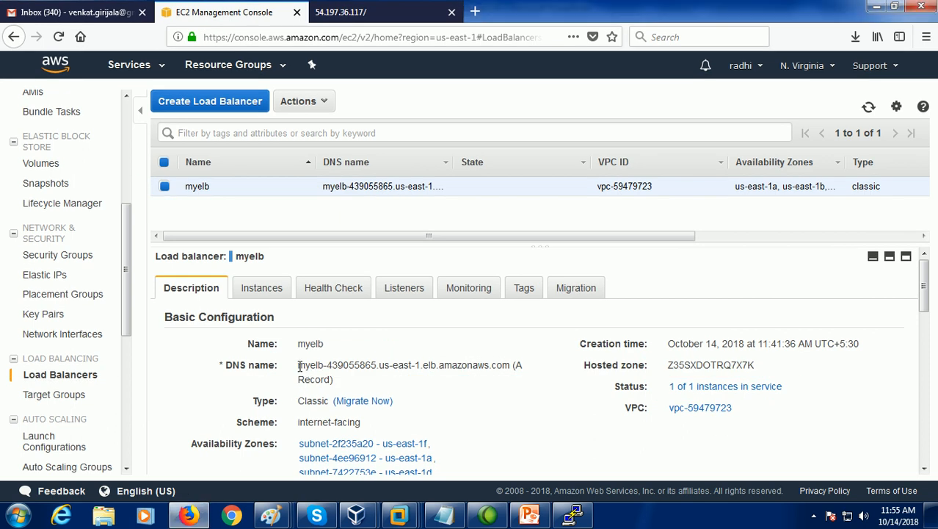
Copy the myelb load balancer's DNS name and load it in a new browser tab to check the web page
left_click_drag(299, 365, 510, 365)
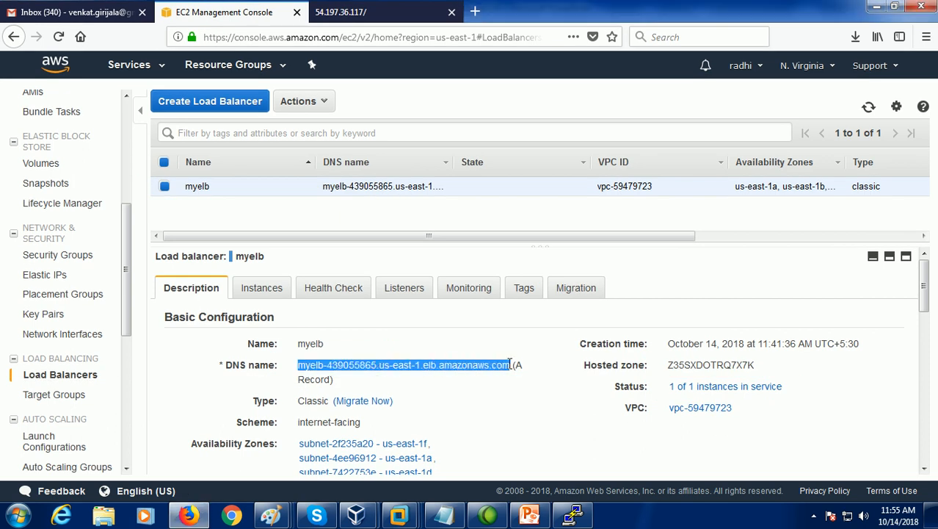
right_click(504, 365)
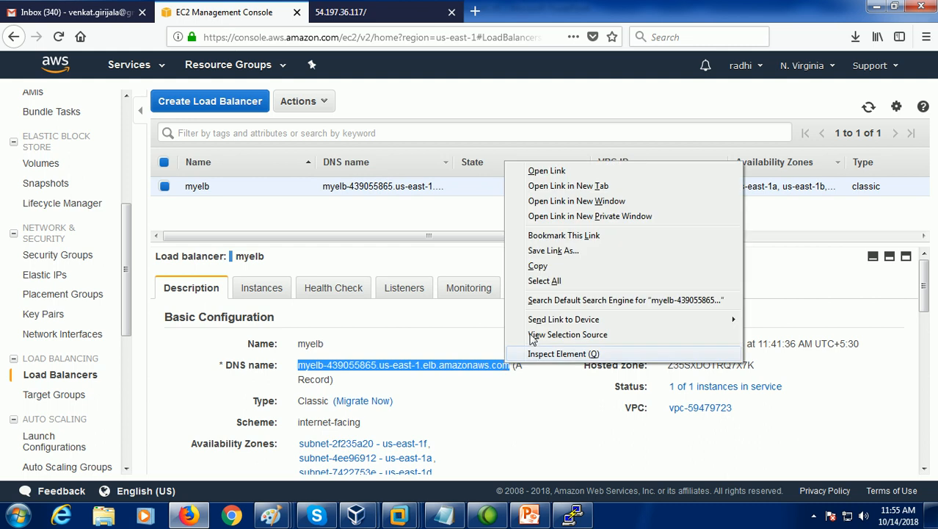
left_click(555, 267)
left_click(475, 11)
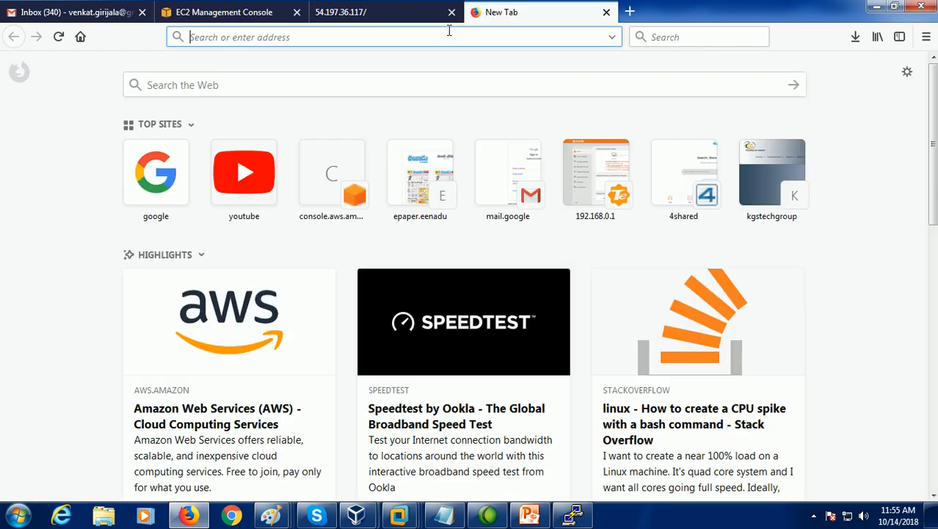
right_click(446, 36)
left_click(481, 109)
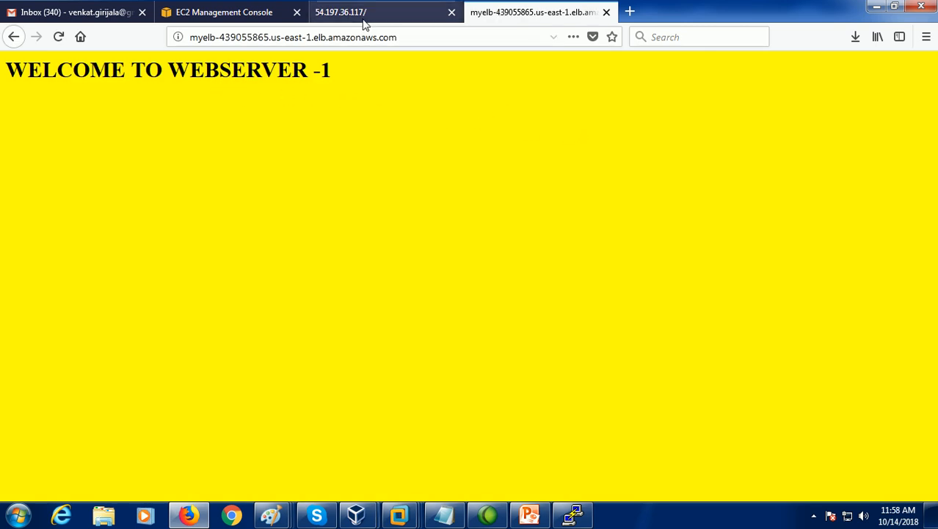
Switch to PuTTY, duplicate the SSH session to the instance and log in as ec2-user
left_click(572, 515)
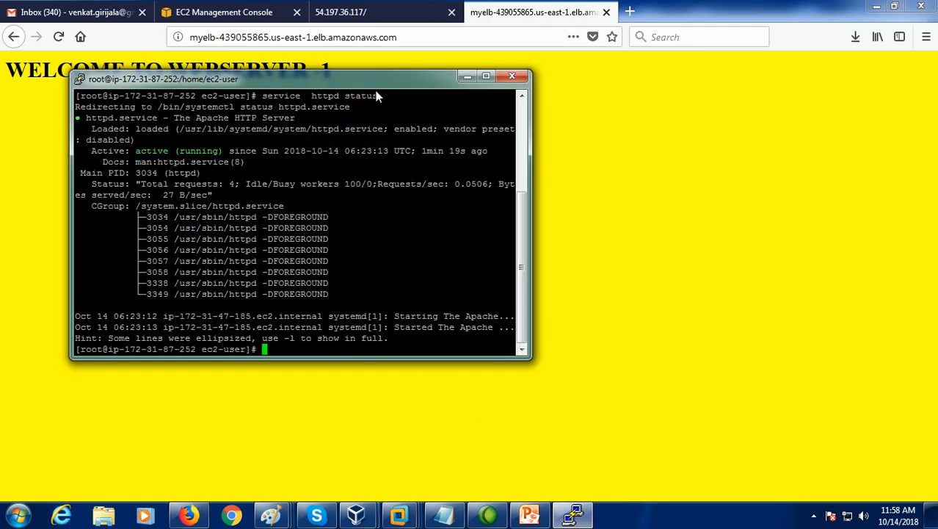
right_click(341, 88)
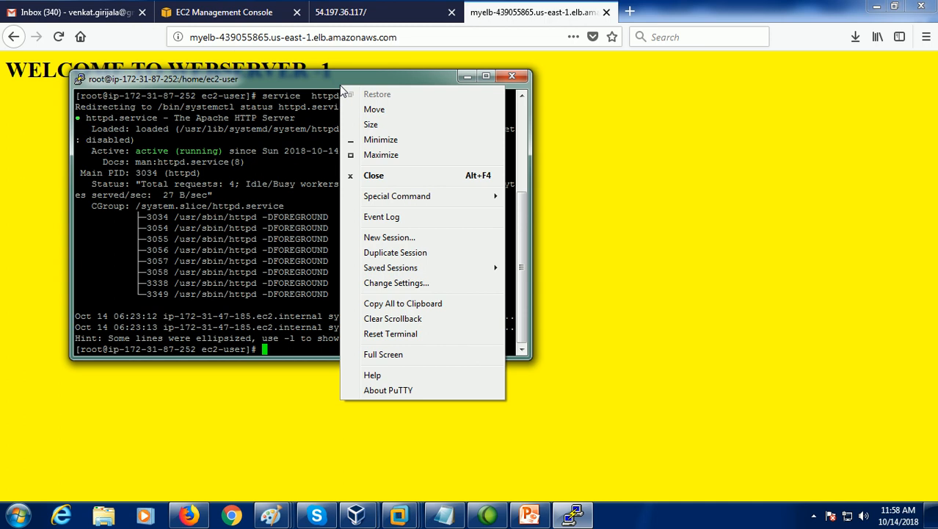
left_click(375, 252)
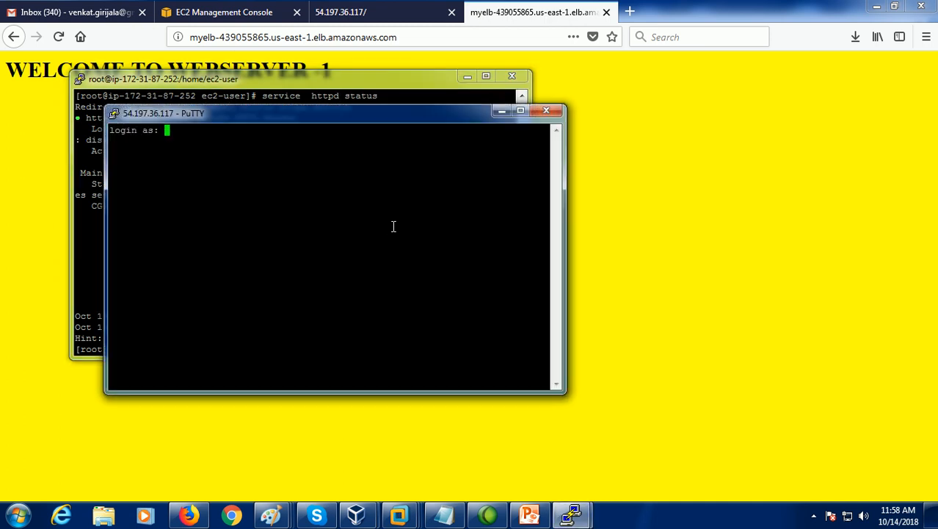
type("ec2-user")
key("Return")
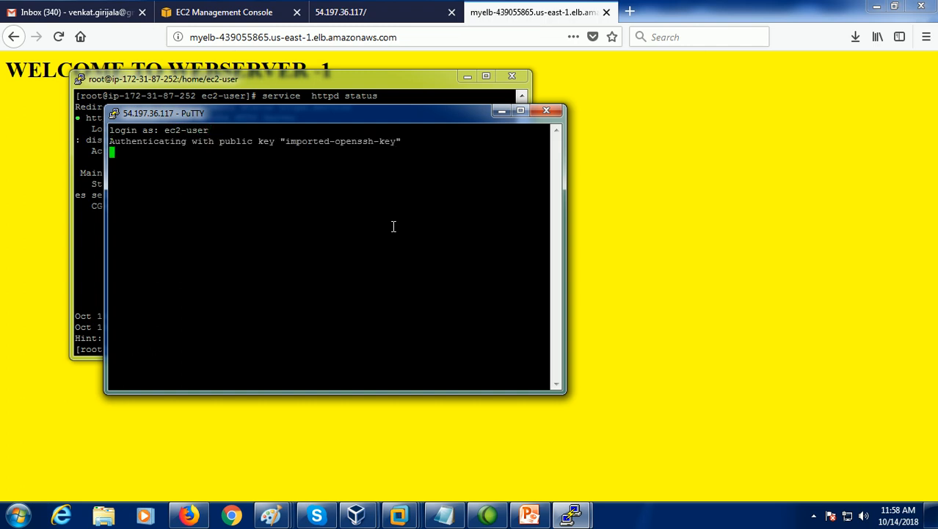
key("Return")
Switch to root in the duplicated session with sudo su and move its window clear of the first terminal
type("sudo su")
key("Return")
key("Return")
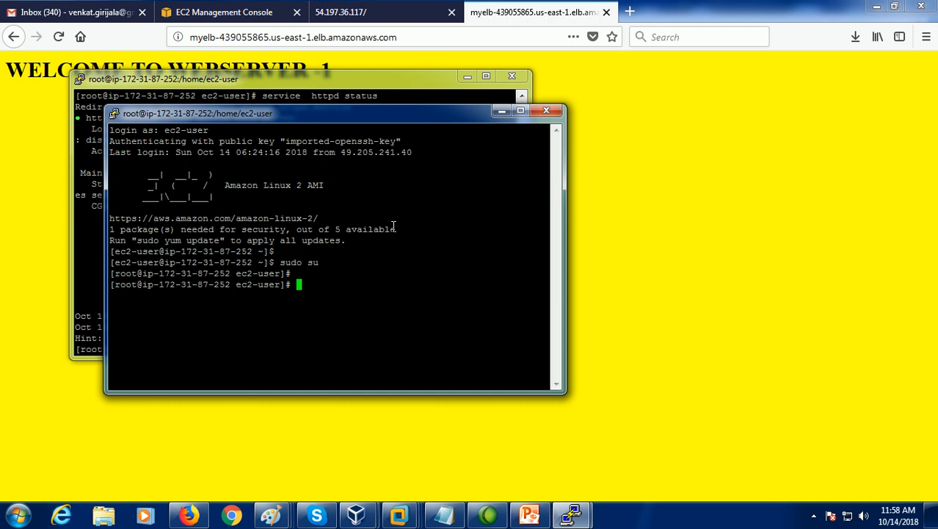
left_click_drag(402, 118, 614, 111)
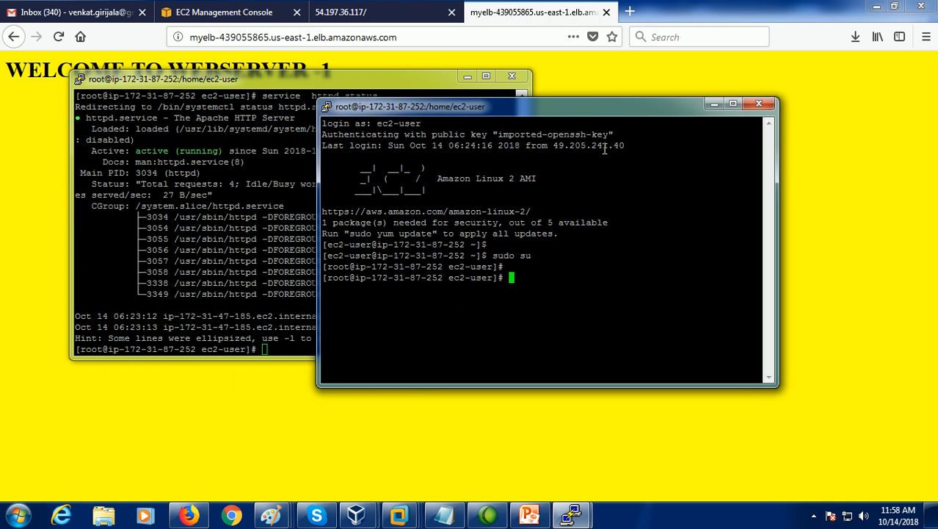
Copy the load command yes > /dev/null & from the Notepad file and return to the duplicated terminal session
left_click(444, 515)
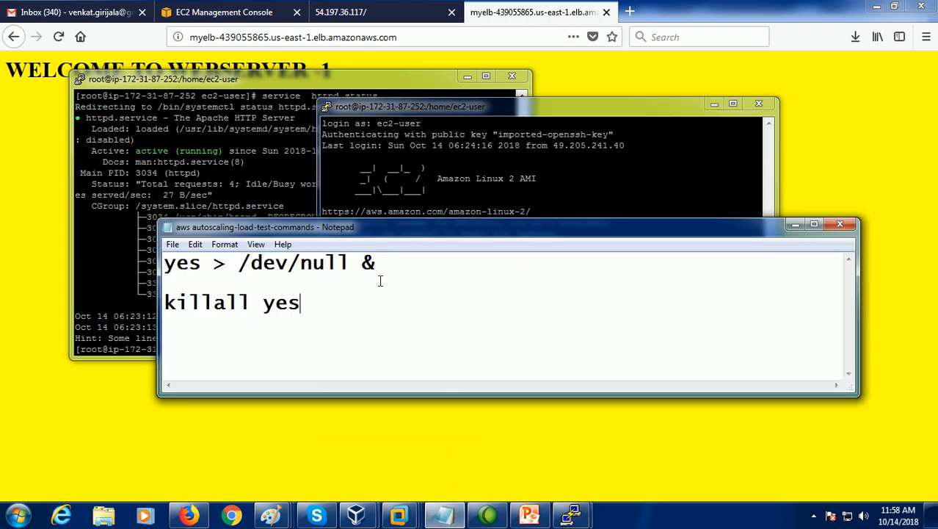
left_click_drag(385, 263, 166, 268)
right_click(172, 274)
left_click(112, 317)
left_click(512, 180)
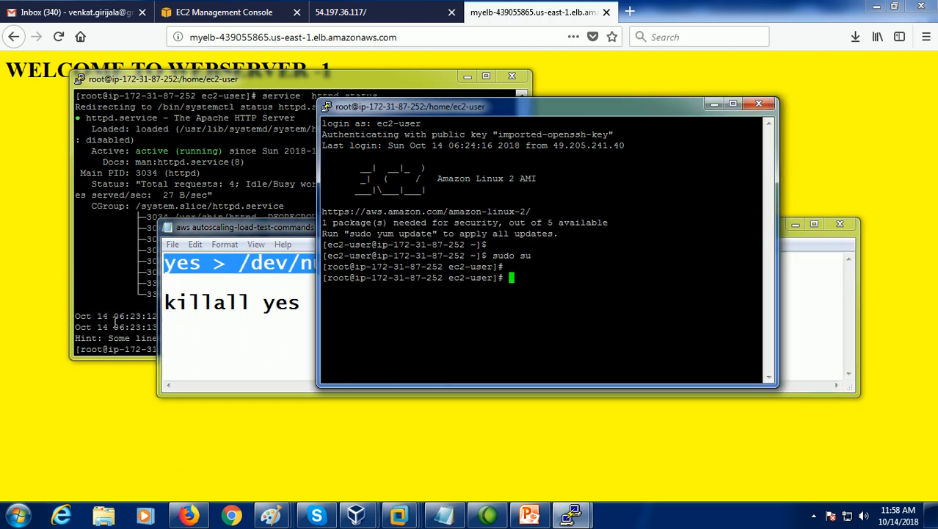
Run top in the first terminal to monitor the instance's CPU usage
left_click(94, 307)
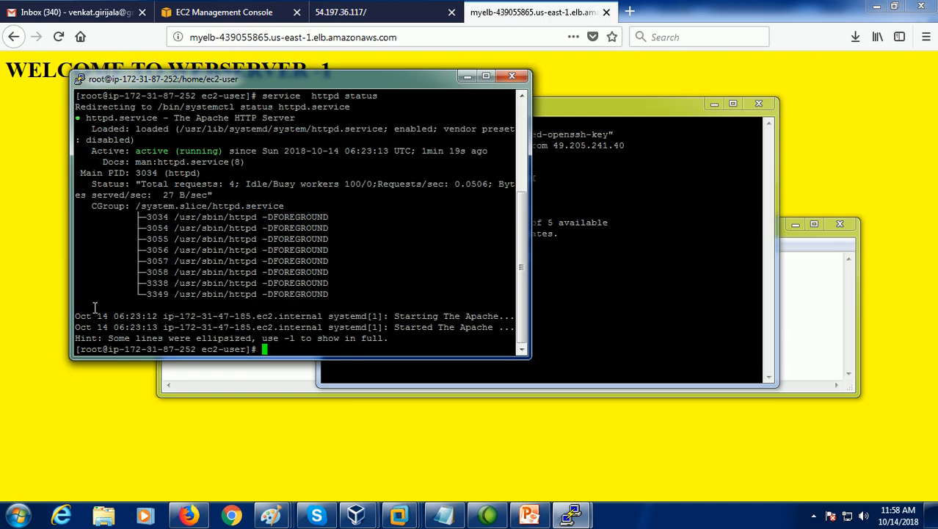
type("top")
key("Return")
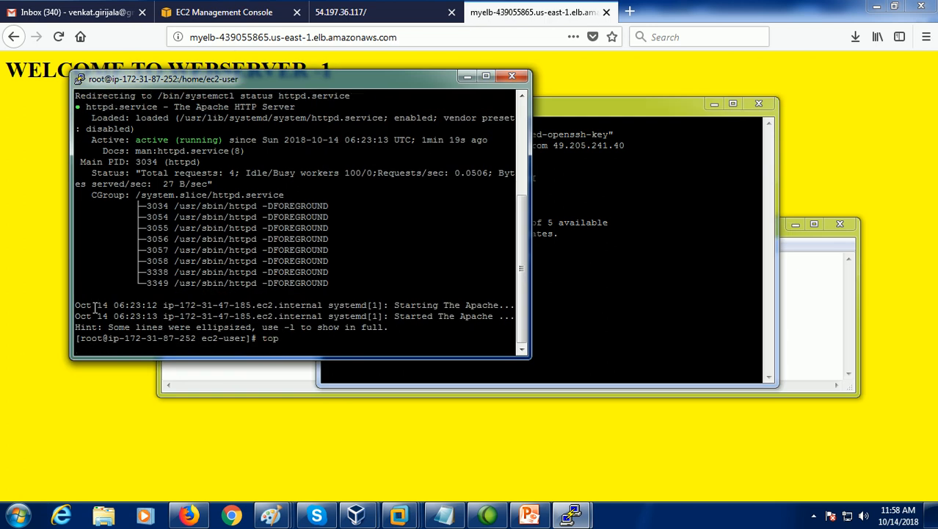
left_click_drag(77, 121, 150, 123)
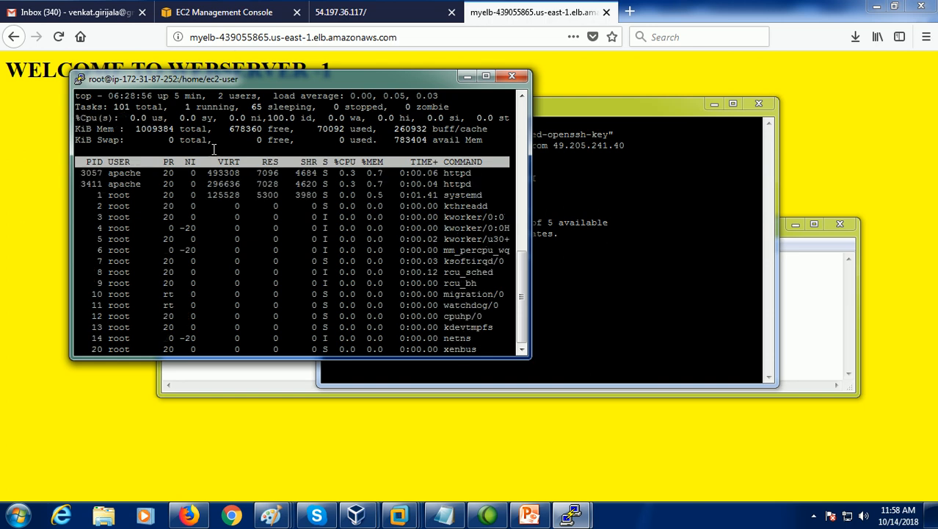
left_click(542, 327)
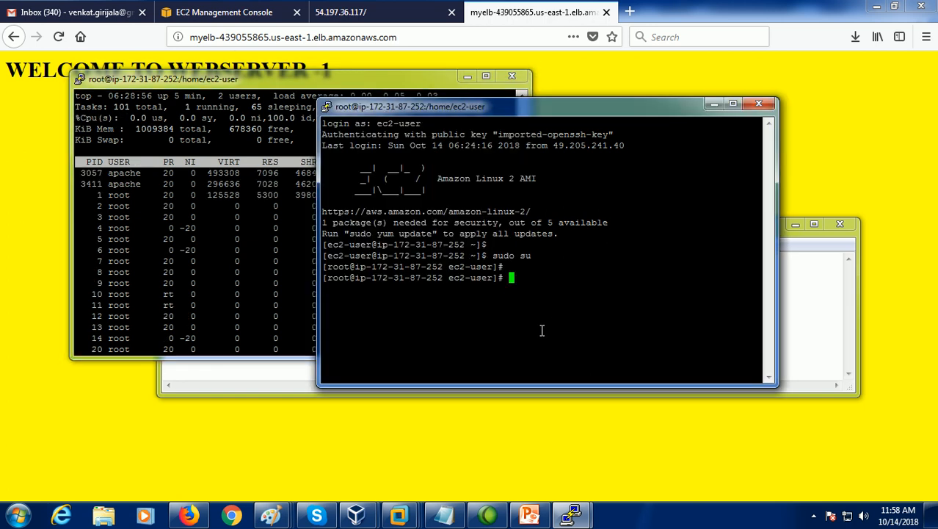
right_click(511, 300)
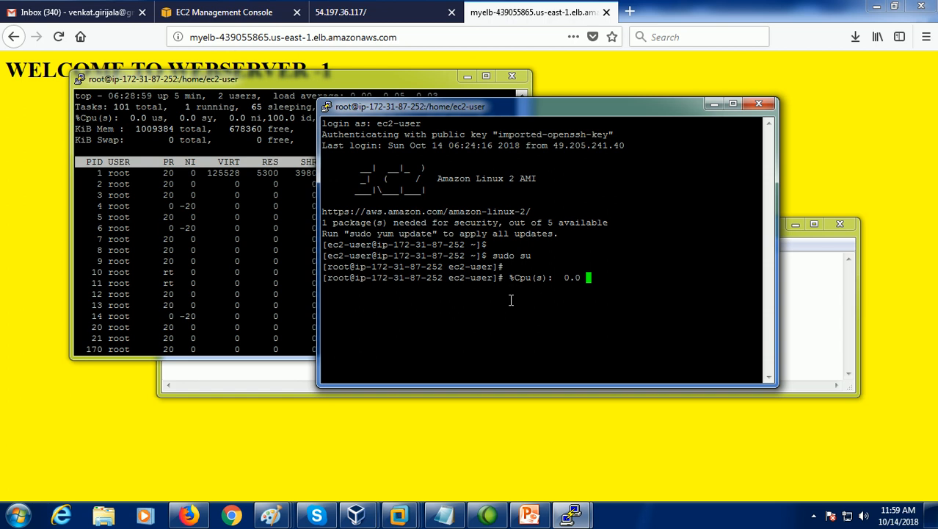
key("BackSpace")
key("BackSpace")
key("BackSpace")
key("BackSpace")
key("BackSpace")
key("BackSpace")
key("BackSpace")
key("BackSpace")
key("BackSpace")
key("BackSpace")
key("BackSpace")
key("BackSpace")
key("BackSpace")
key("BackSpace")
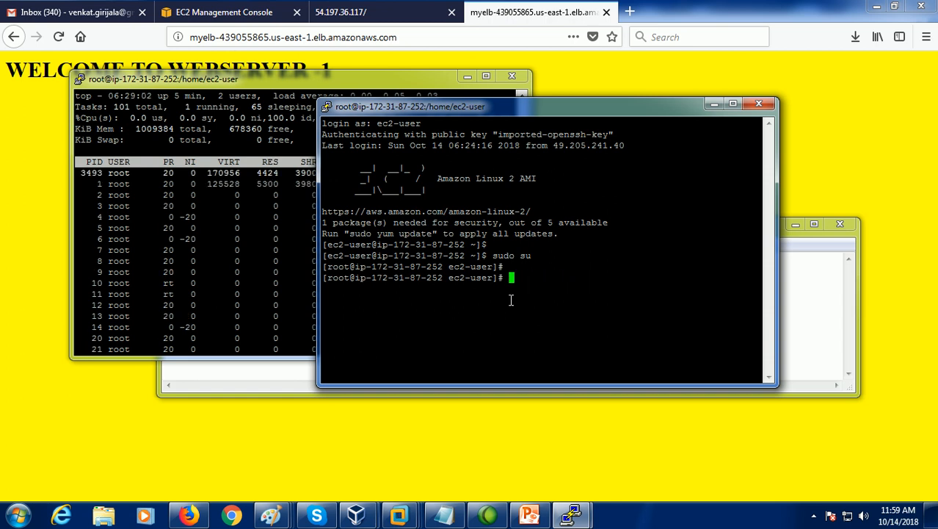
Copy yes > /dev/null & from the Notepad file again and run it in the duplicated terminal session
left_click(283, 382)
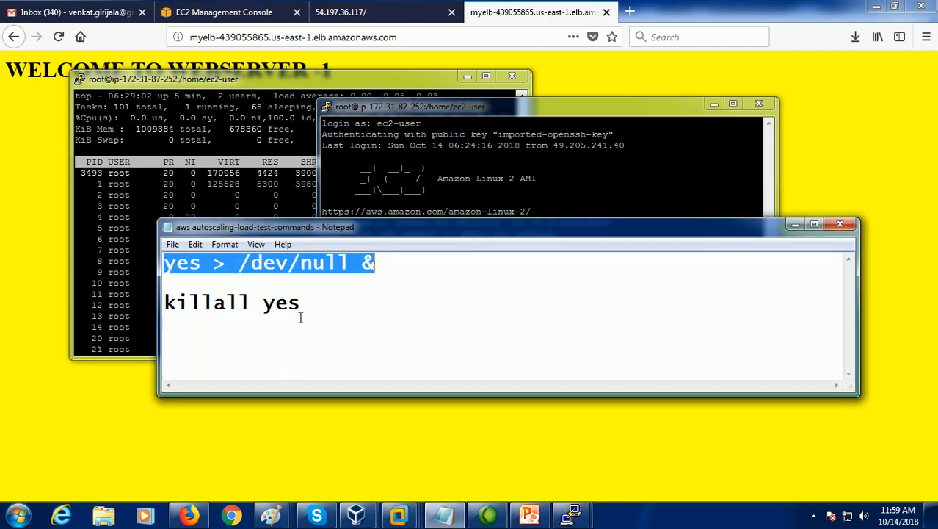
right_click(323, 273)
left_click(235, 312)
left_click(537, 210)
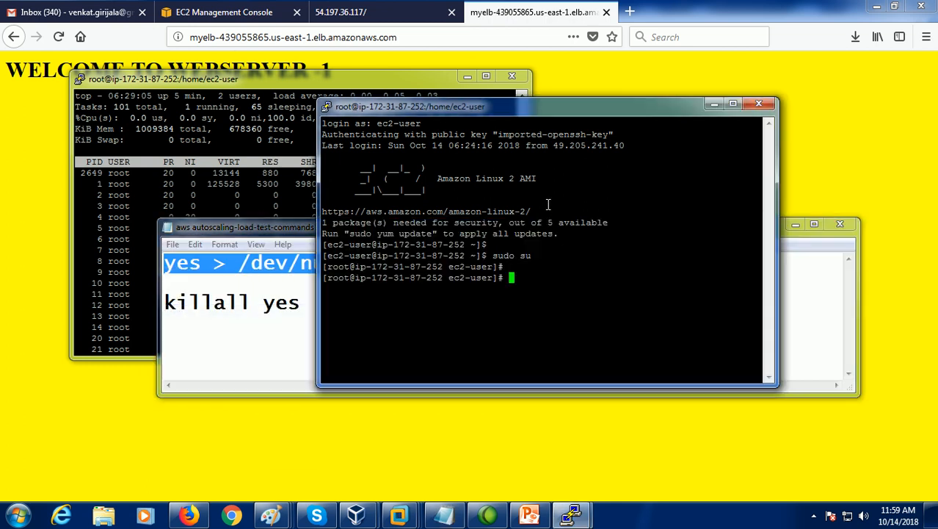
right_click(536, 276)
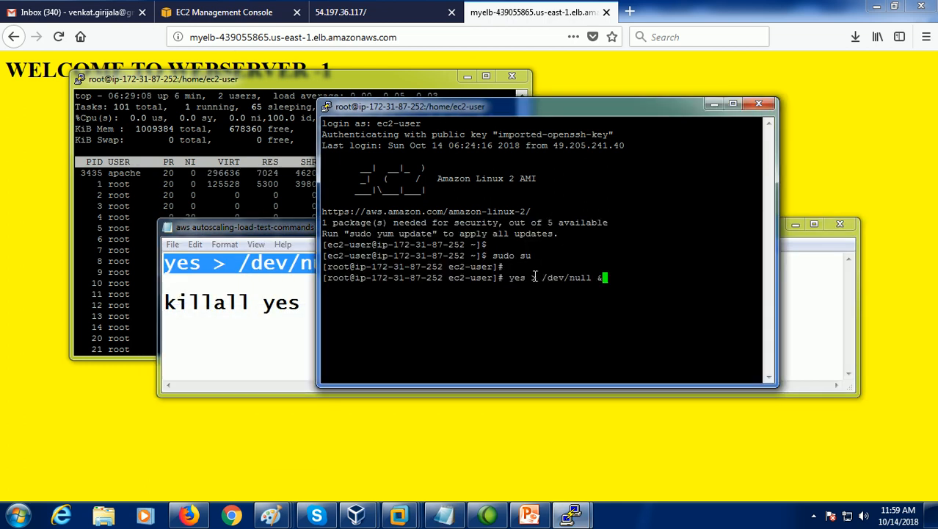
key("Return")
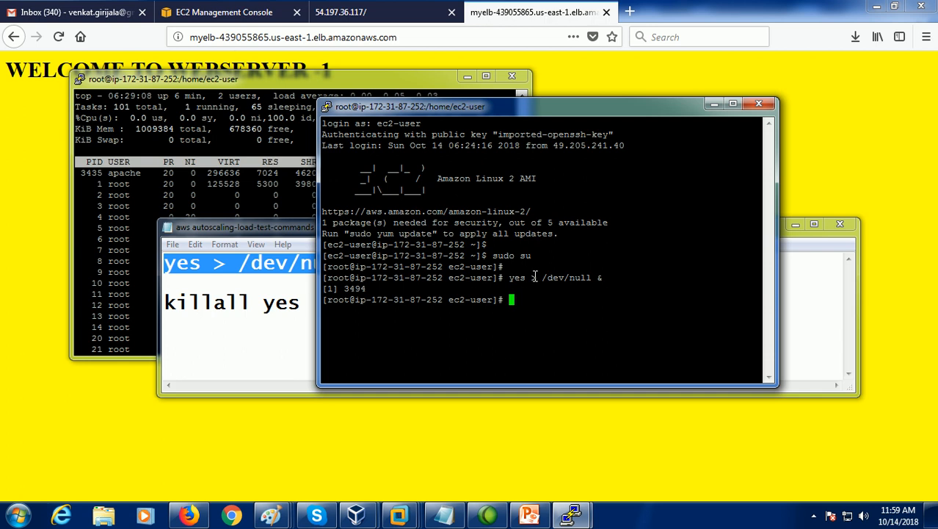
Run yes > /dev/null & repeatedly in the duplicated terminal until thirteen background load jobs have been started
right_click(535, 277)
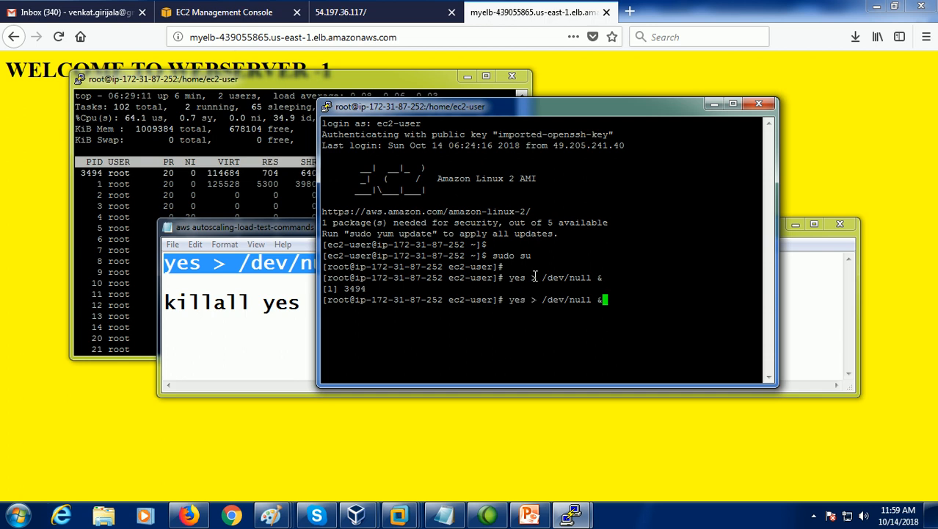
key("Return")
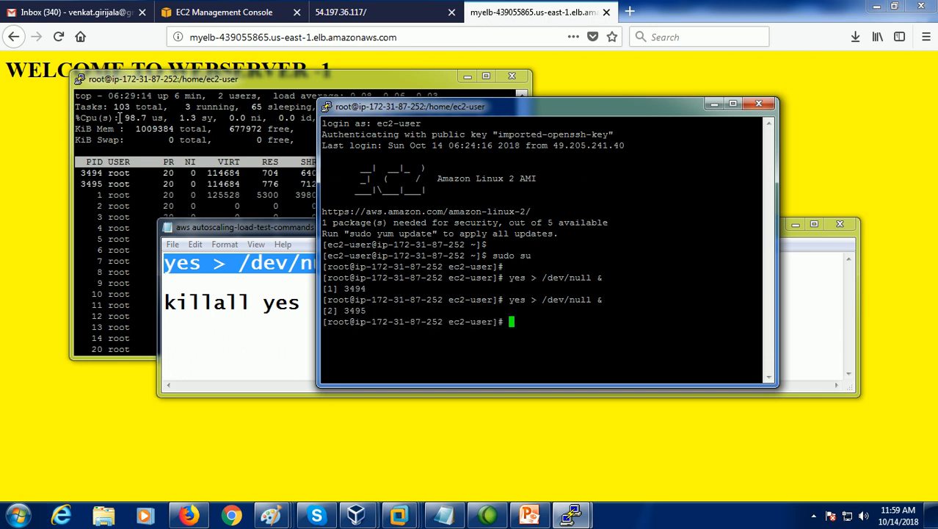
right_click(529, 316)
key("Return")
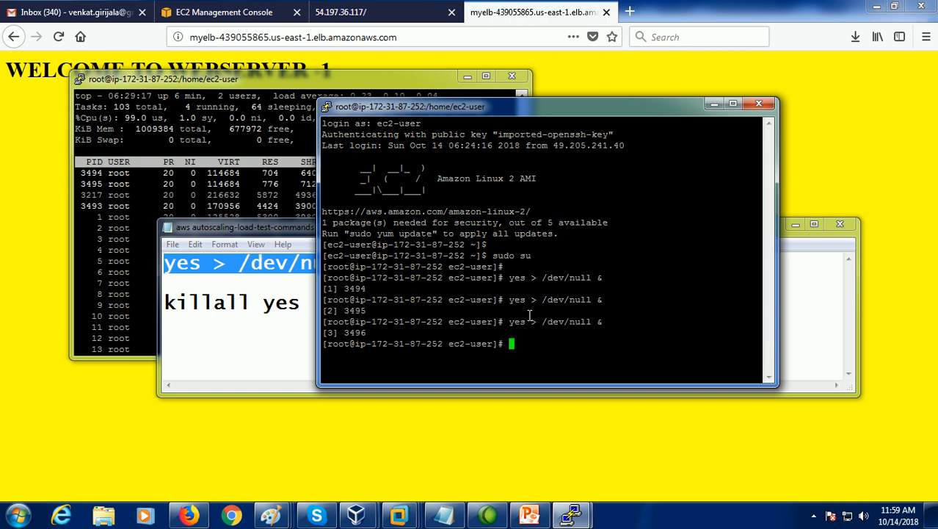
right_click(530, 315)
key("Return")
right_click(529, 315)
key("Return")
right_click(530, 315)
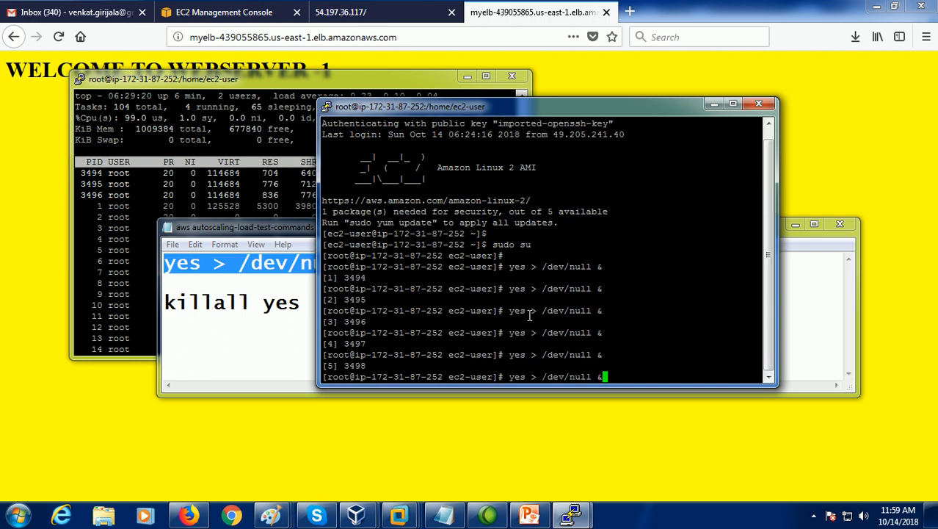
key("Return")
right_click(529, 315)
key("Return")
right_click(529, 315)
key("Return")
right_click(530, 315)
key("Return")
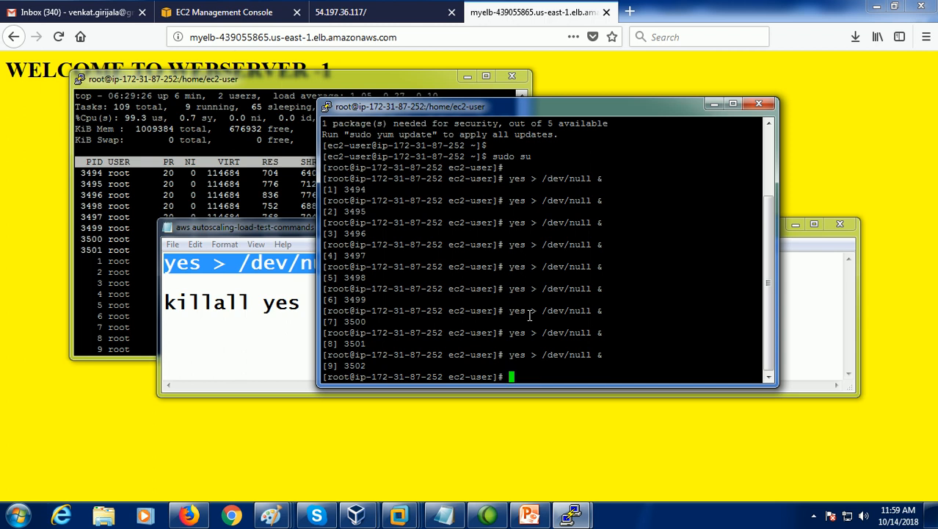
right_click(529, 315)
key("Return")
right_click(530, 315)
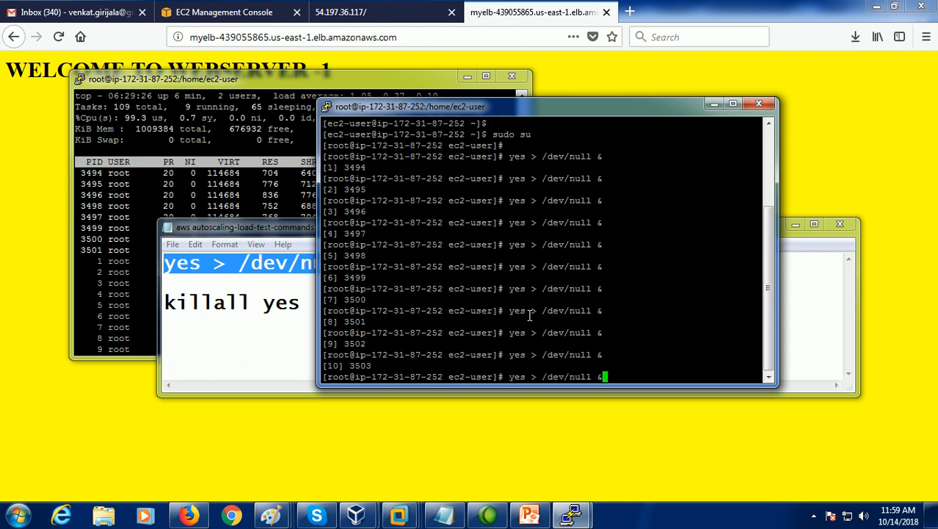
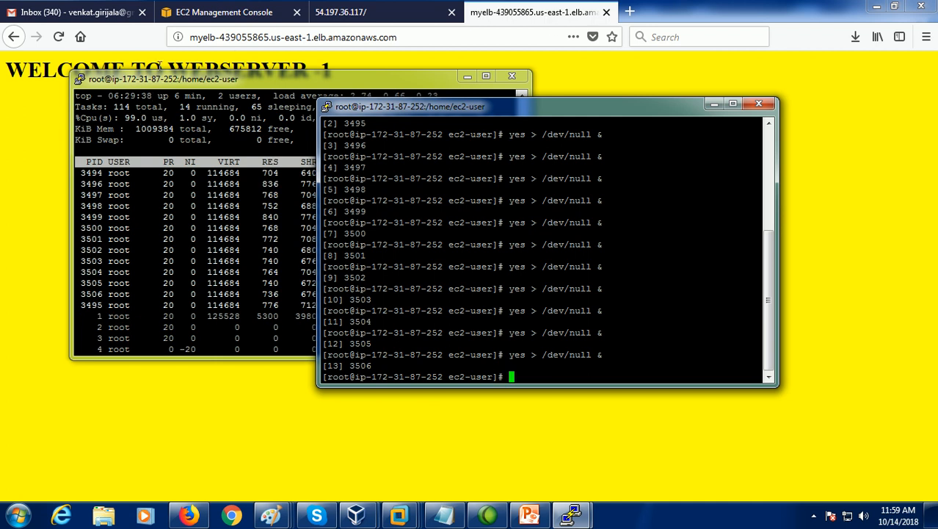
Open Auto Scaling Groups in the EC2 console, refresh the list and check the activity history of My-Auto-scale-Group1
left_click(206, 22)
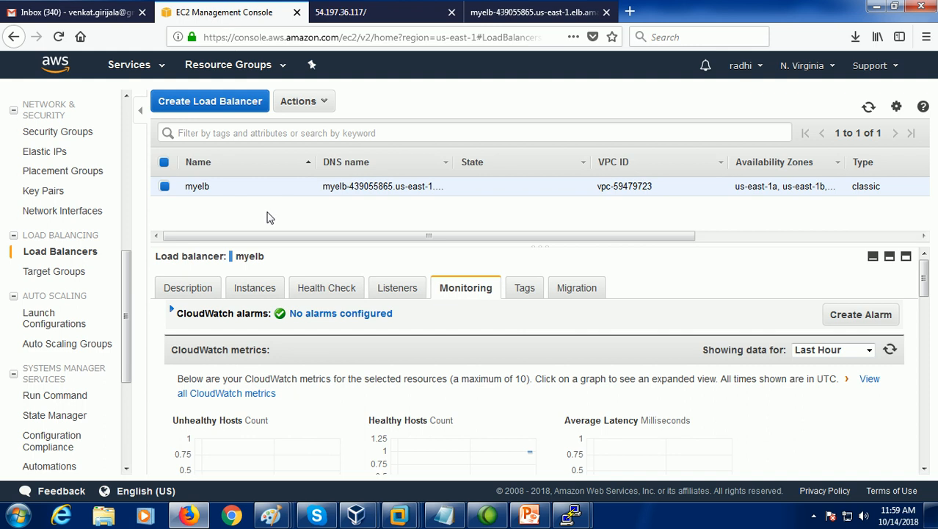
left_click(91, 349)
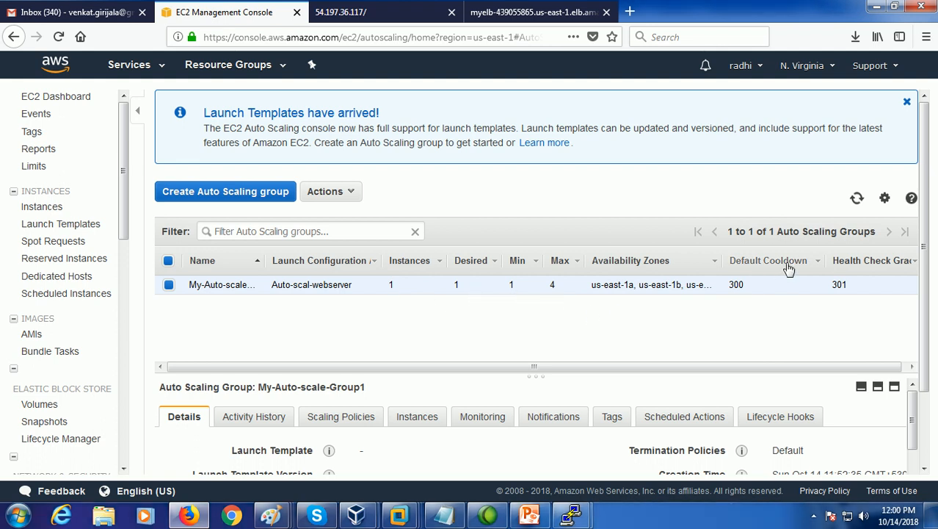
left_click(857, 198)
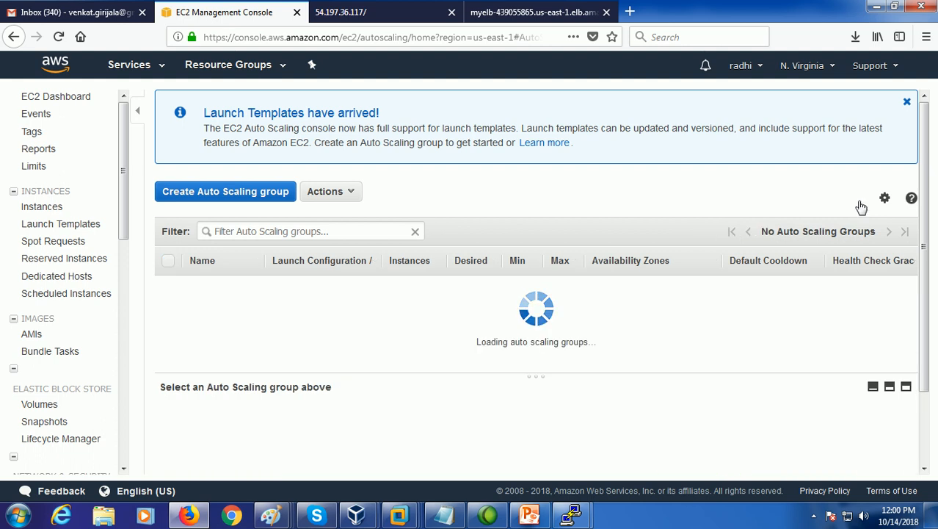
left_click(858, 199)
scroll(927, 232, "down", 2)
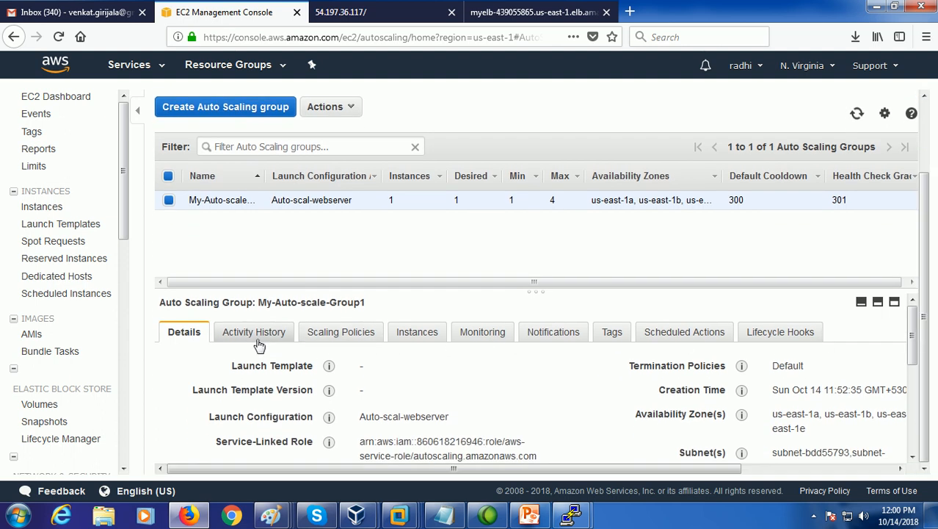
left_click(257, 338)
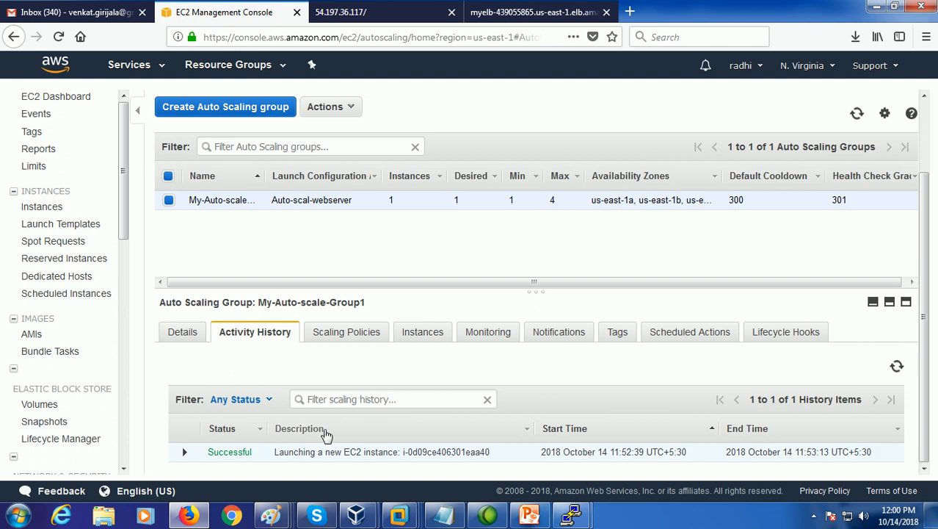
Enable group metrics collection in the monitoring view of My-Auto-scale-Group1 and look over its Auto Scaling metrics
left_click(488, 342)
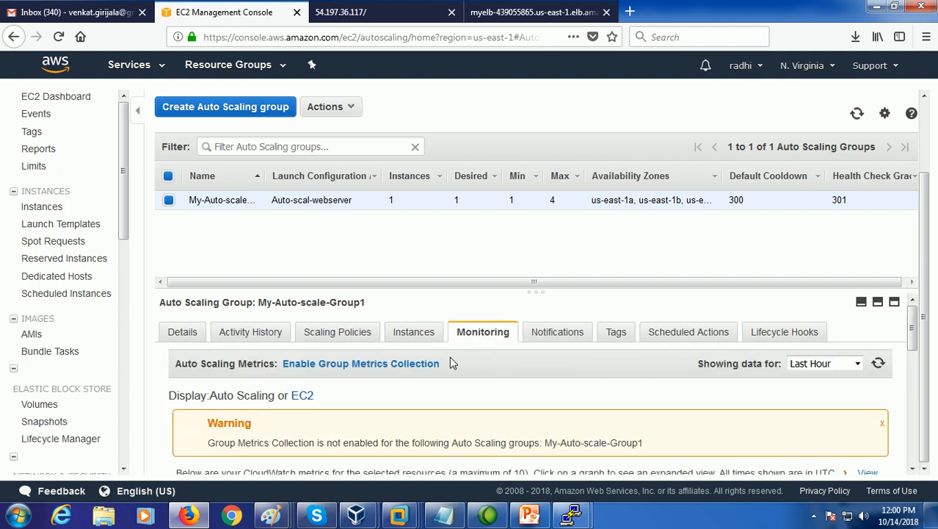
scroll(422, 373, "down", 2)
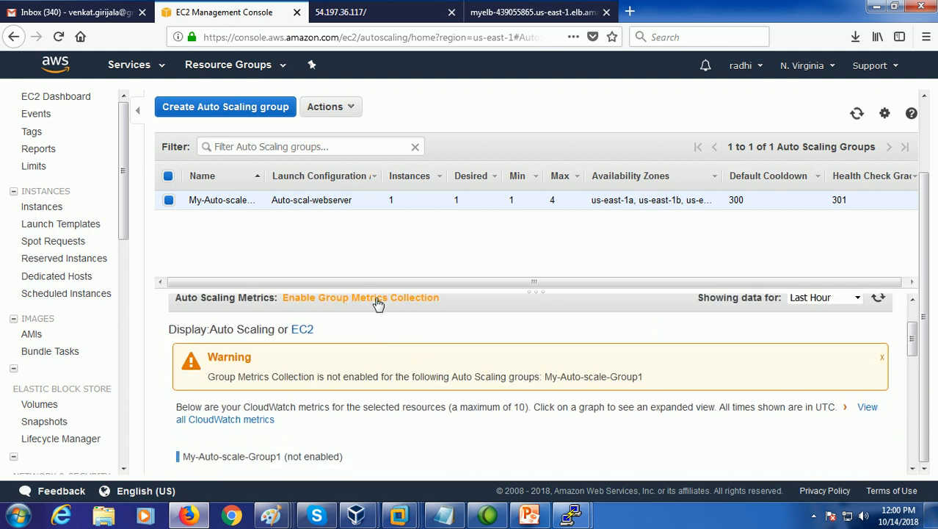
scroll(418, 343, "up", 2)
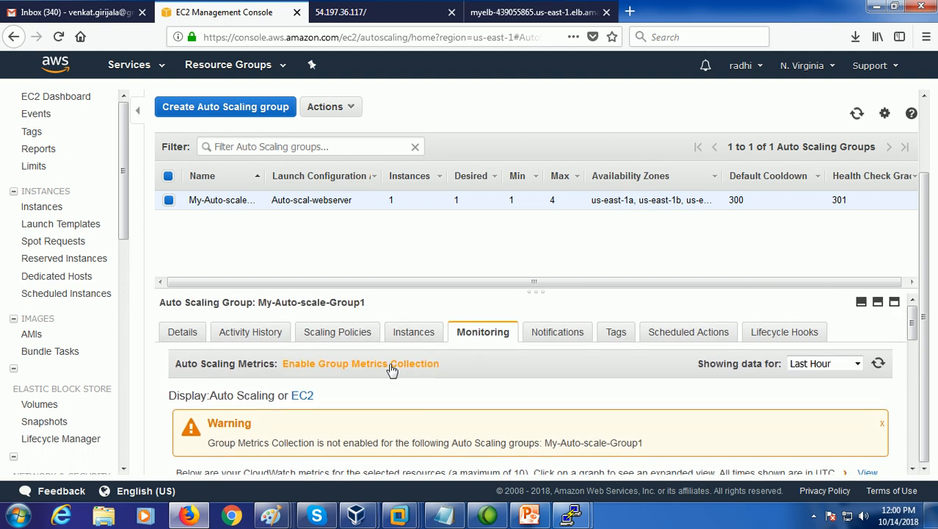
left_click(345, 371)
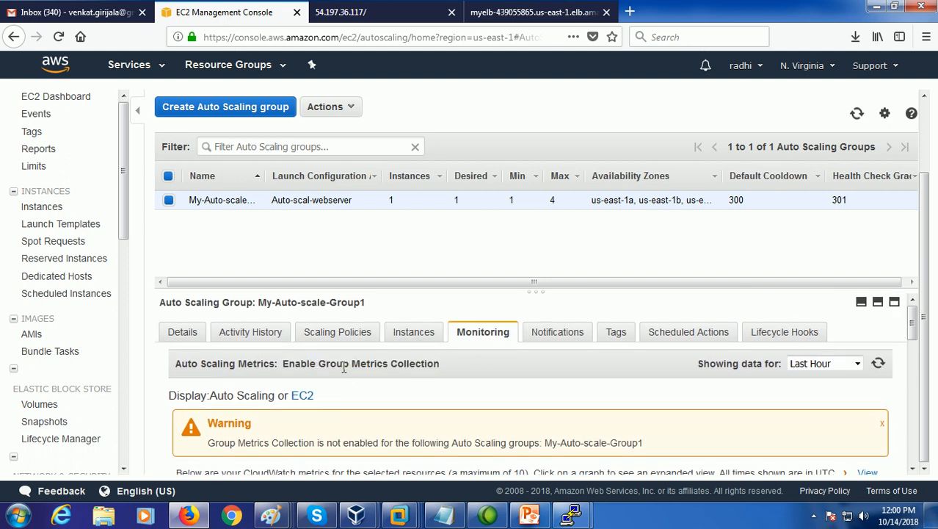
scroll(344, 375, "down", 2)
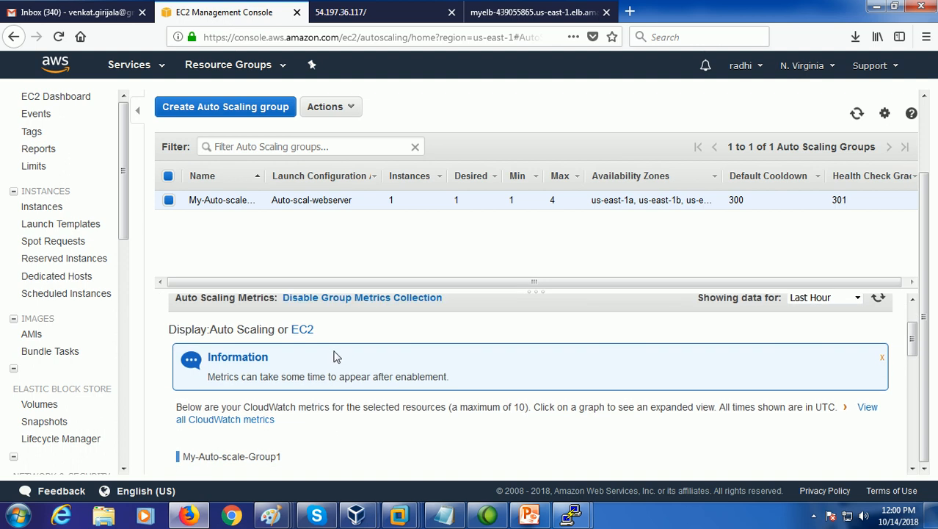
scroll(332, 355, "down", 2)
scroll(330, 354, "down", 2)
scroll(323, 349, "up", 4)
Display the group's EC2 metrics, inspect the enlarged CPU Utilization graph, close it and refresh the group list
left_click(302, 330)
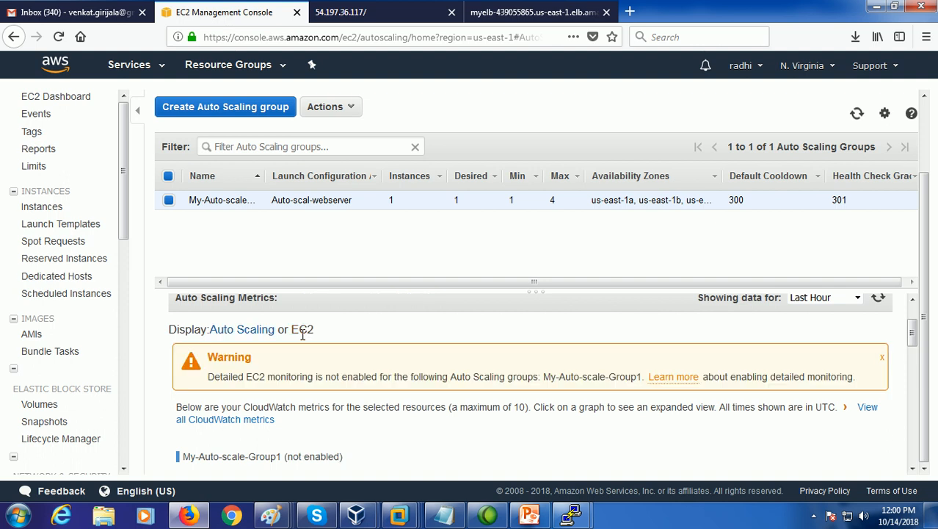
scroll(302, 334, "down", 4)
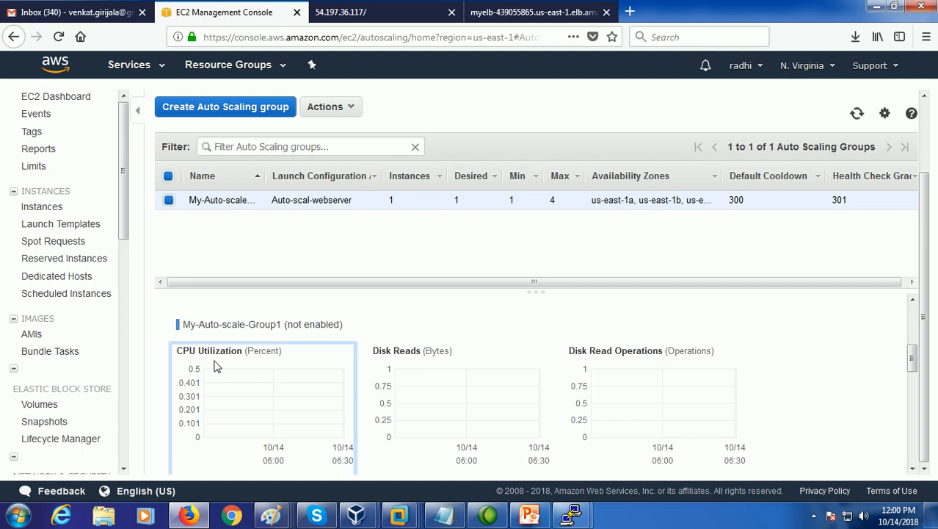
scroll(252, 372, "down", 2)
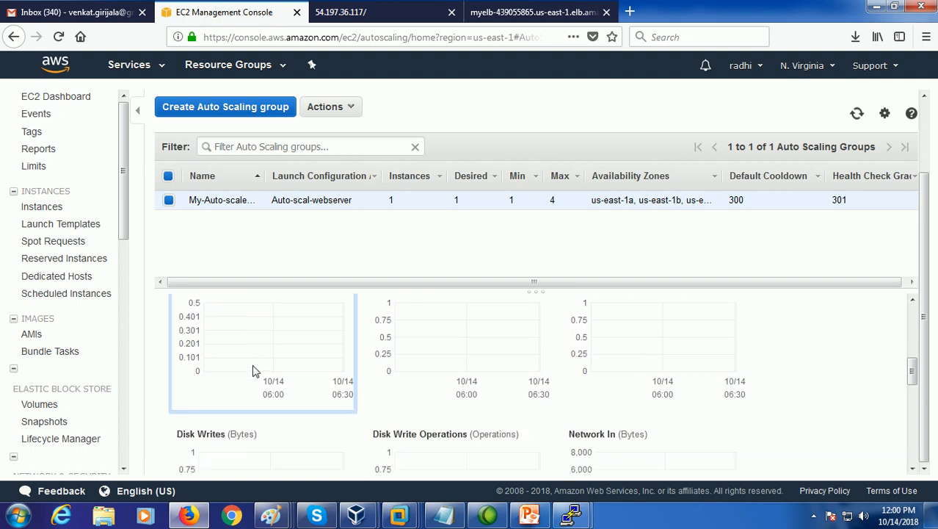
scroll(252, 372, "up", 2)
left_click(309, 381)
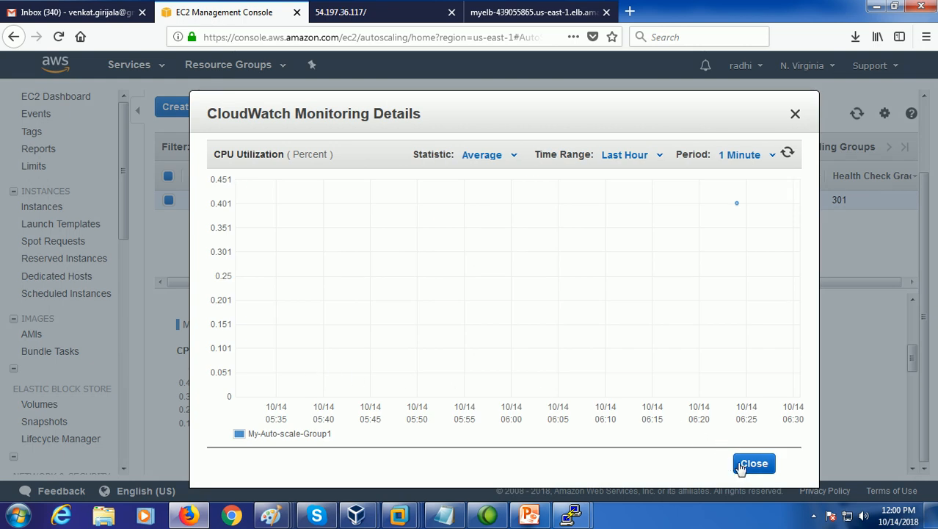
left_click(745, 464)
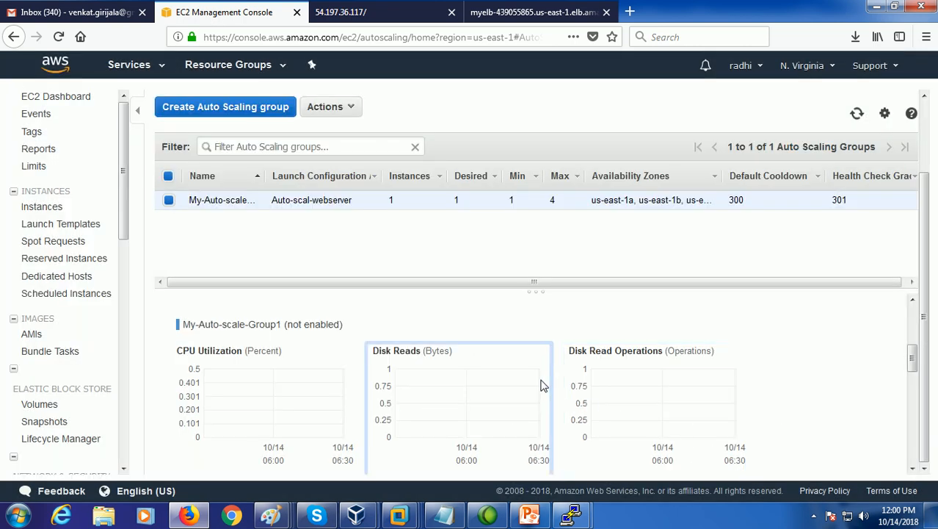
left_click(856, 116)
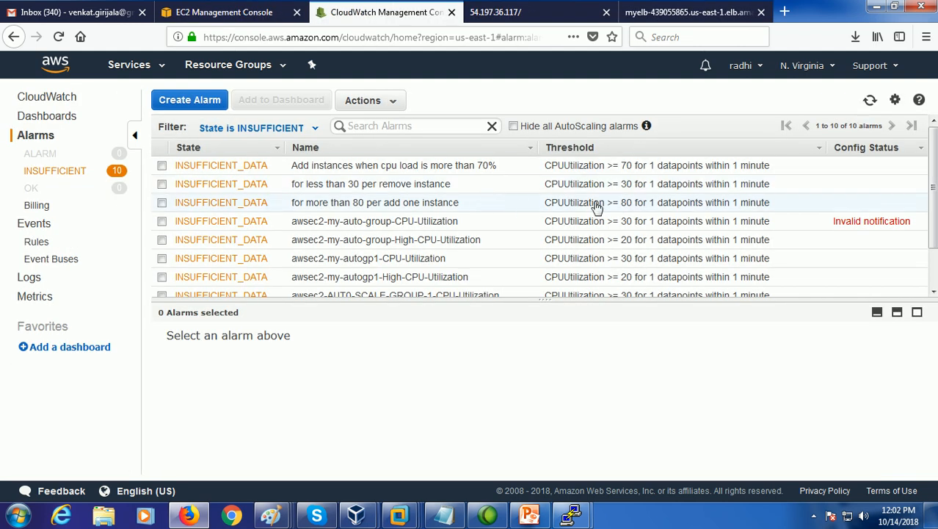
Switch to the Gmail inbox, read the Auto Scaling test notification for My-Auto-scale-Group1 and return to the inbox
left_click(101, 22)
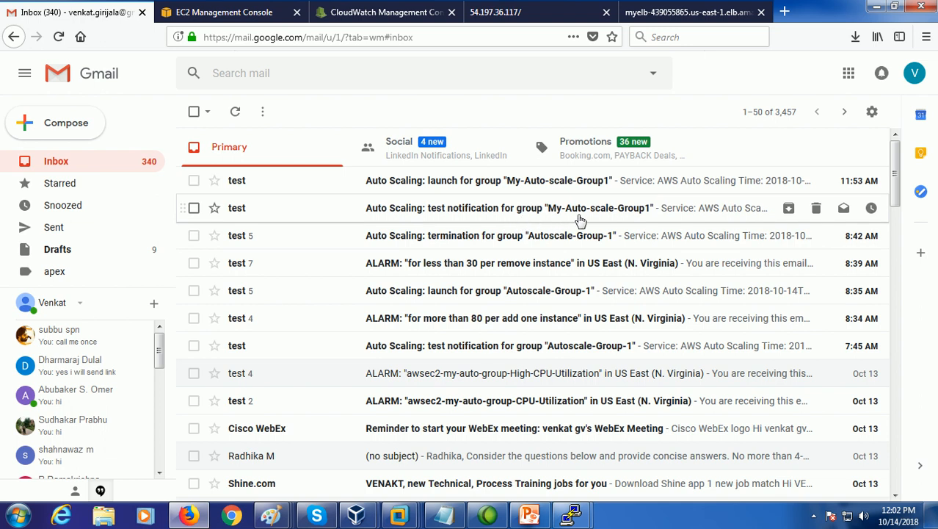
left_click(580, 209)
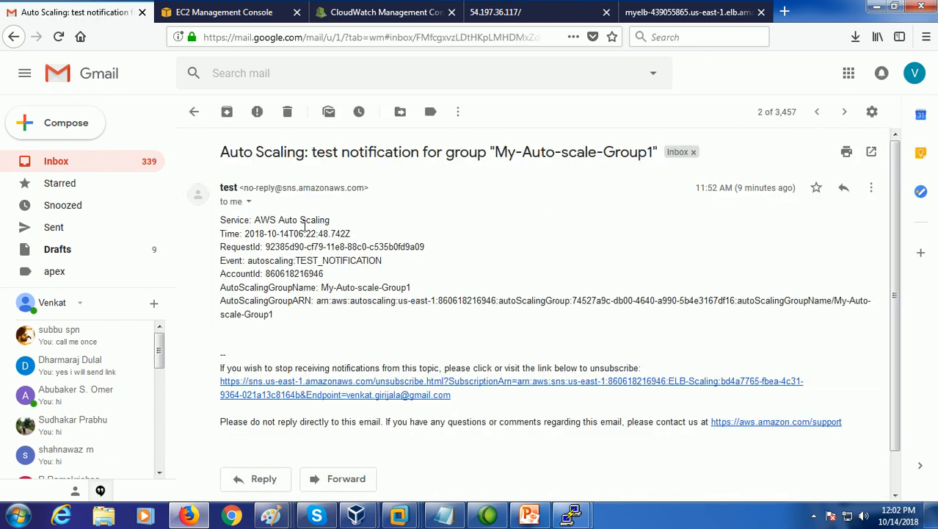
left_click_drag(304, 226, 319, 232)
left_click_drag(321, 288, 408, 289)
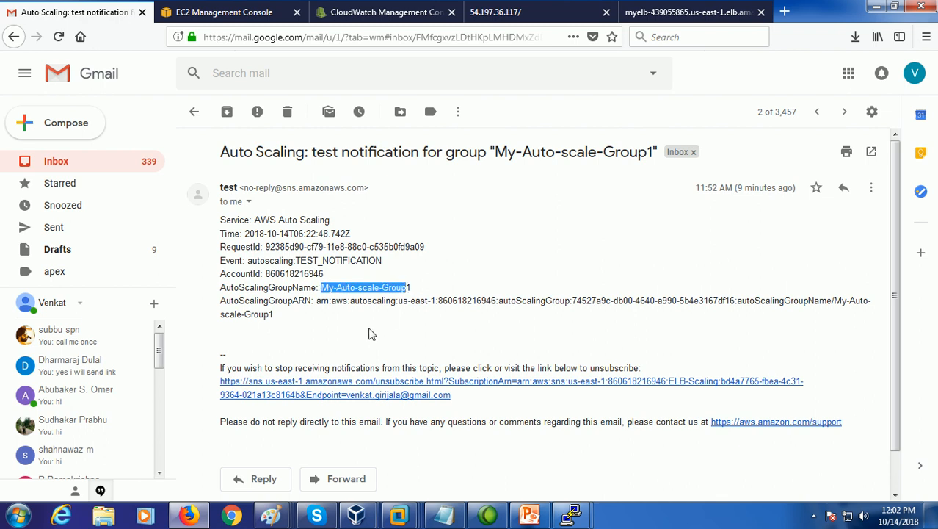
left_click_drag(253, 314, 271, 313)
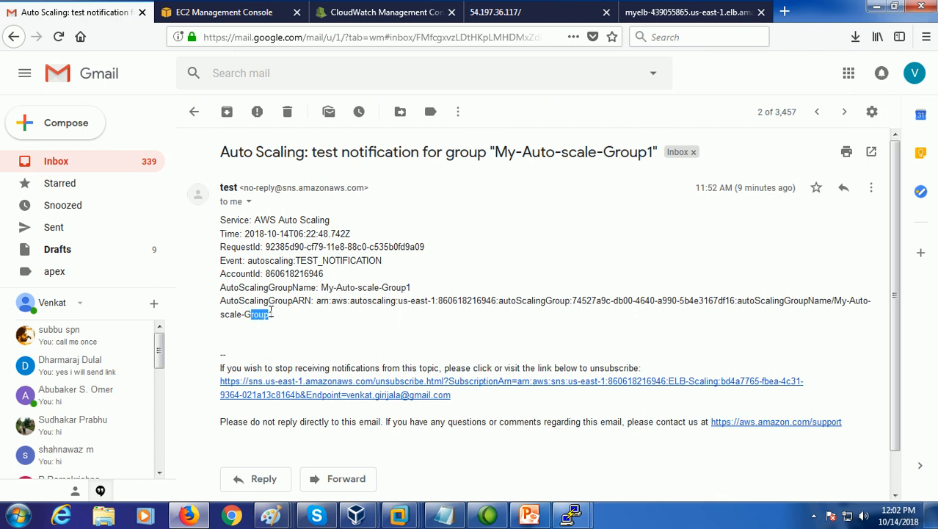
left_click(63, 163)
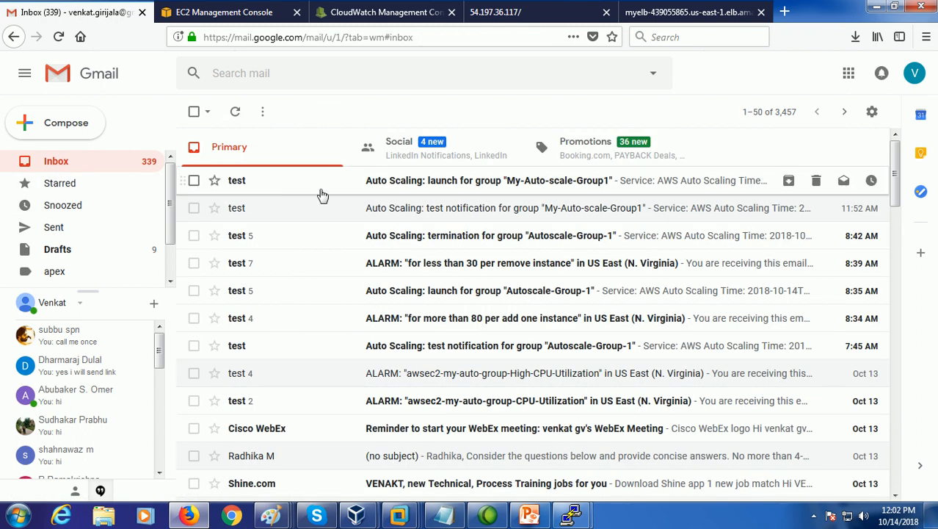
Read the Auto Scaling launch e-mail for My-Auto-scale-Group1, checking its event and group name, and return to the inbox
left_click(356, 184)
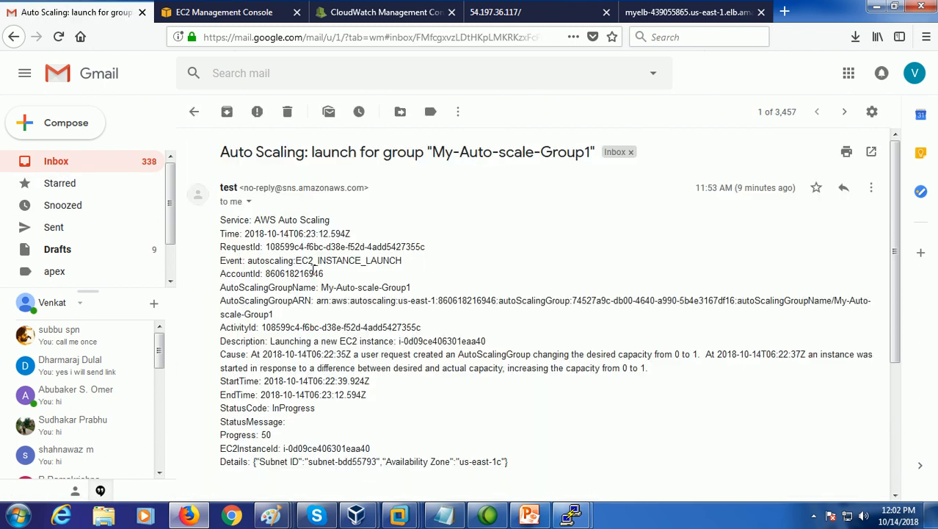
left_click_drag(298, 260, 371, 260)
left_click_drag(321, 287, 404, 287)
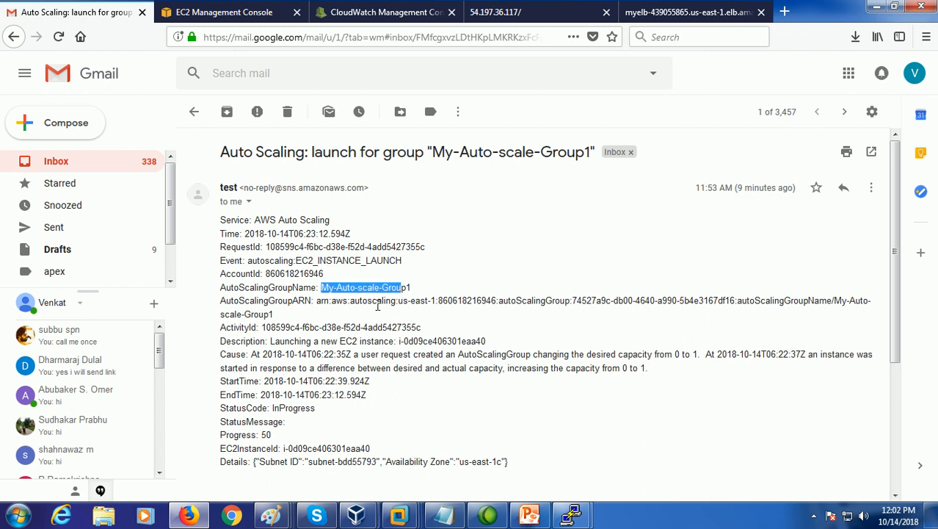
scroll(378, 306, "down", 3)
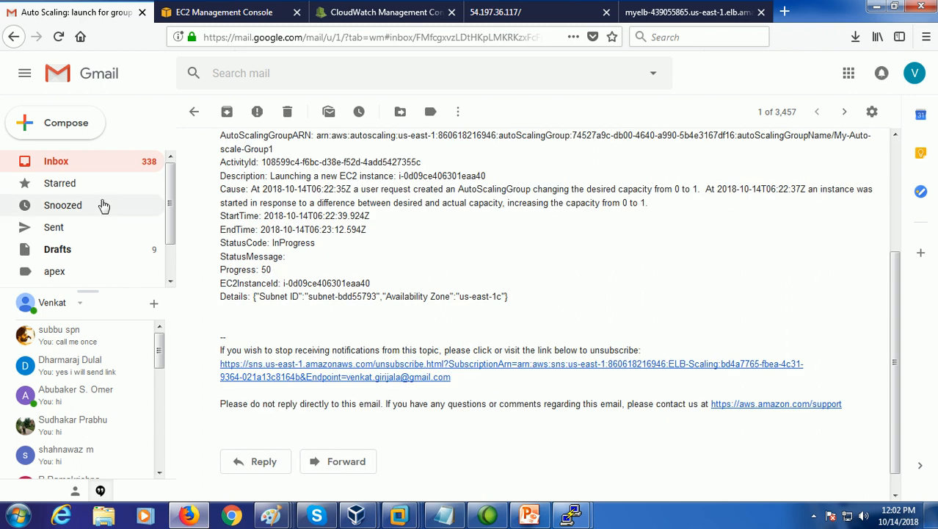
left_click(85, 171)
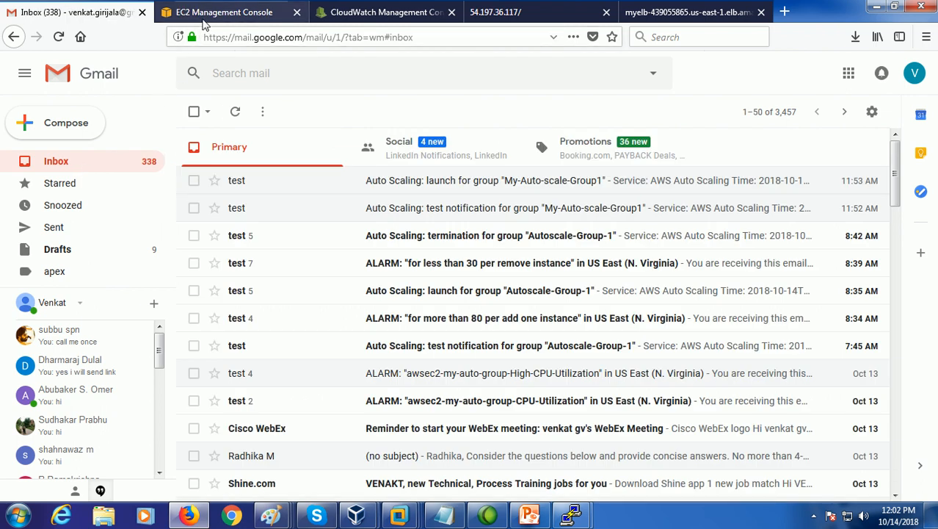
Refresh the Auto Scaling group list in the EC2 console to check for new instances, and go to the CloudWatch alarms
left_click(210, 12)
scroll(245, 255, "up", 3)
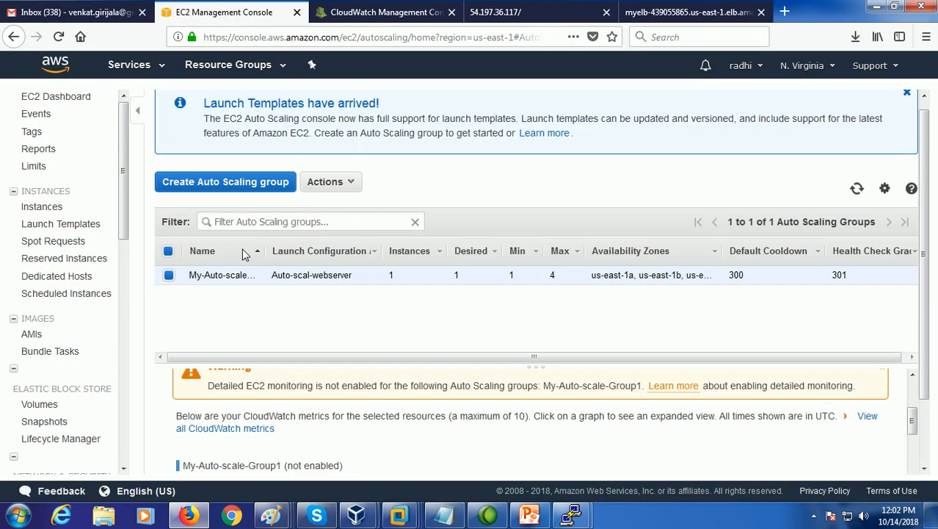
left_click(855, 200)
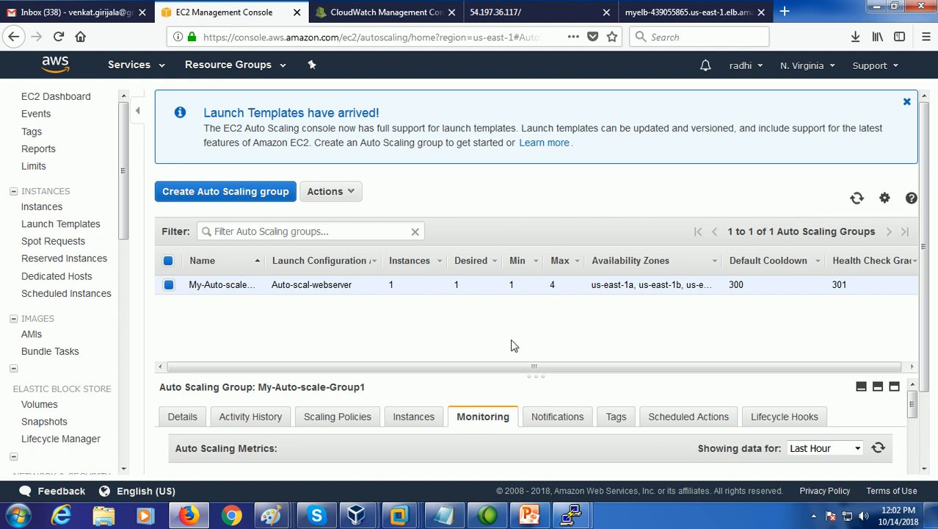
left_click(400, 15)
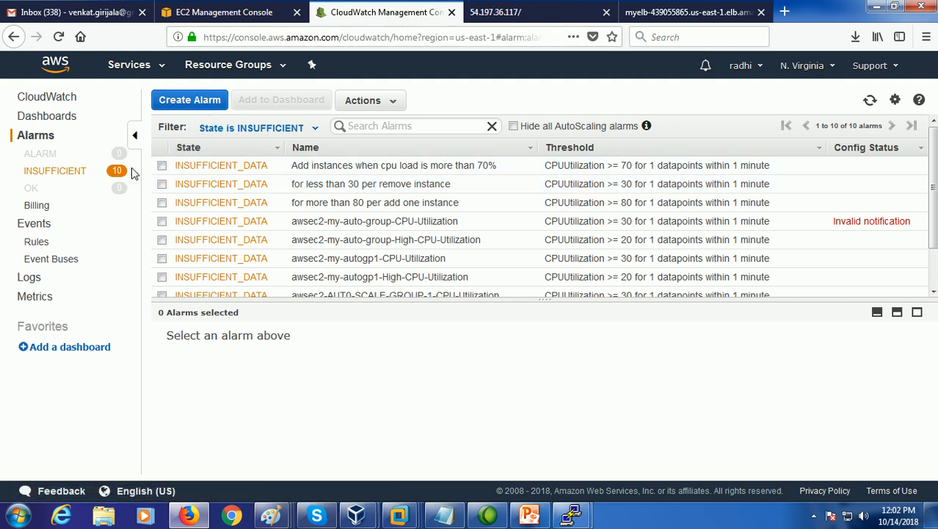
Examine the details, actions and CPU graph of the alarm "Add instances when cpu load is more than 70%"
left_click(386, 172)
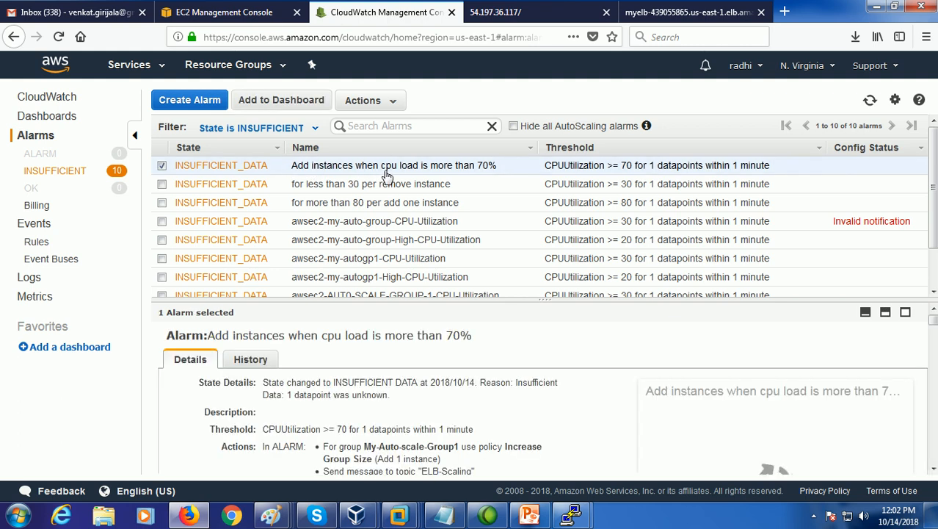
scroll(340, 342, "down", 2)
scroll(339, 345, "down", 1)
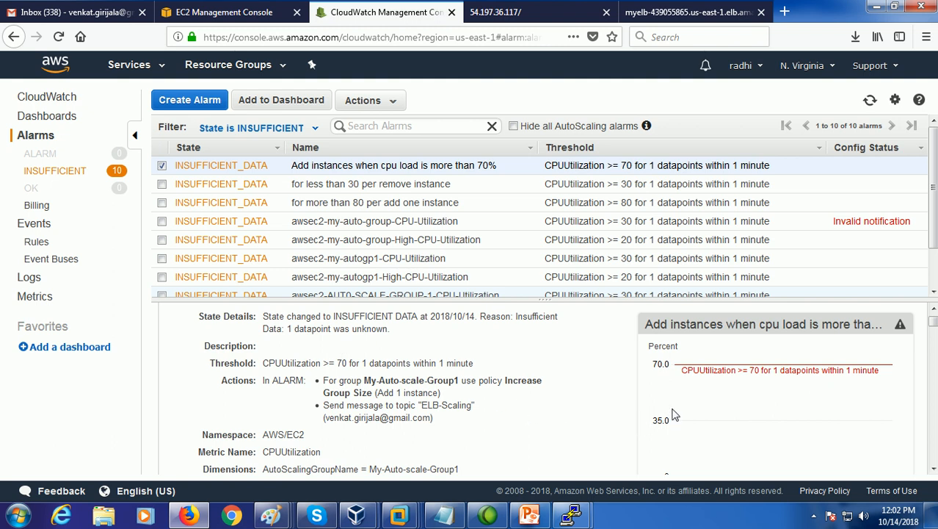
mouse_move(677, 404)
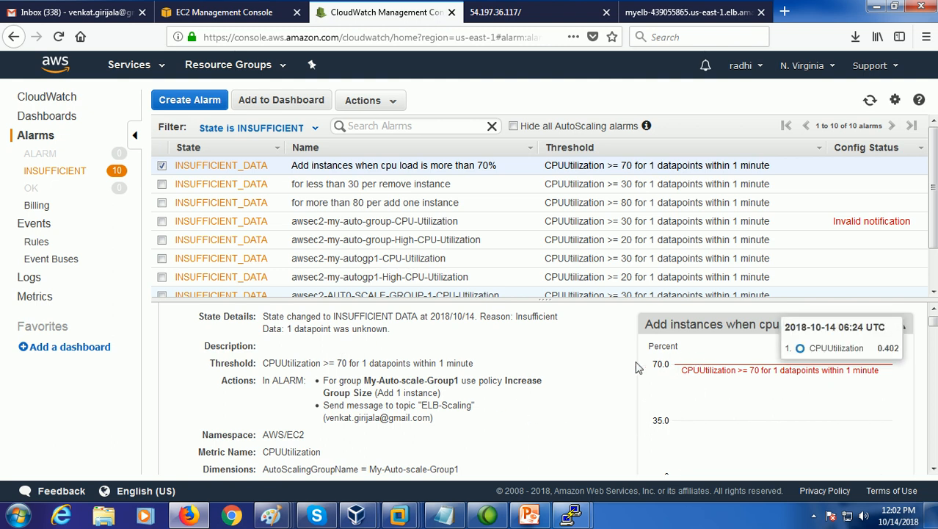
scroll(626, 369, "down", 2)
scroll(627, 370, "down", 3)
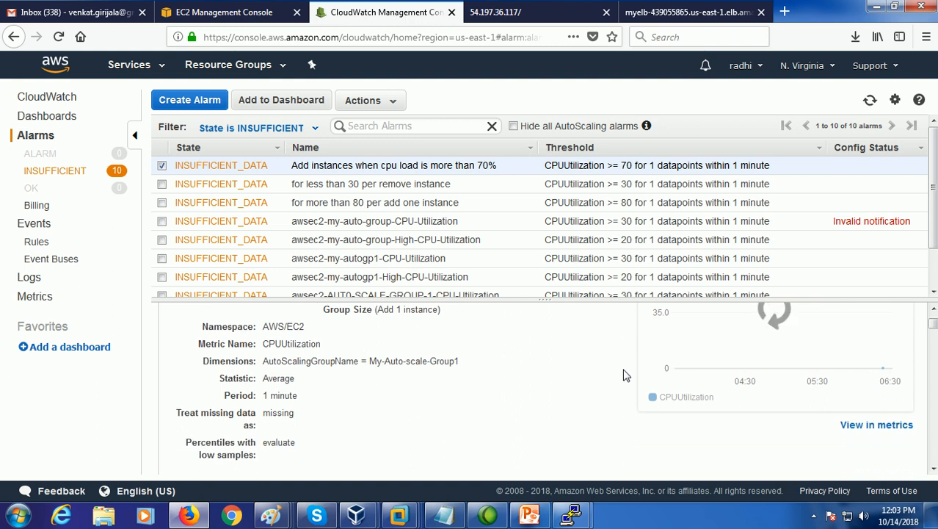
scroll(624, 373, "up", 4)
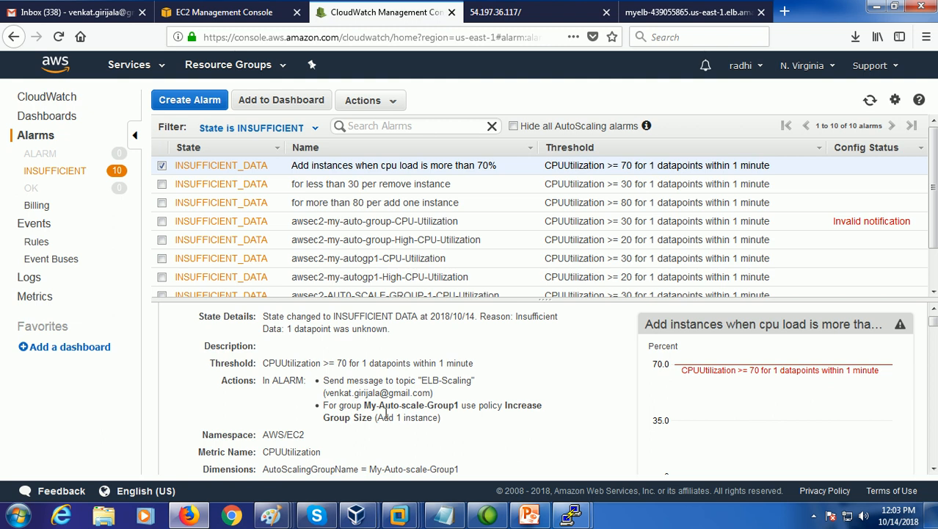
scroll(438, 418, "down", 3)
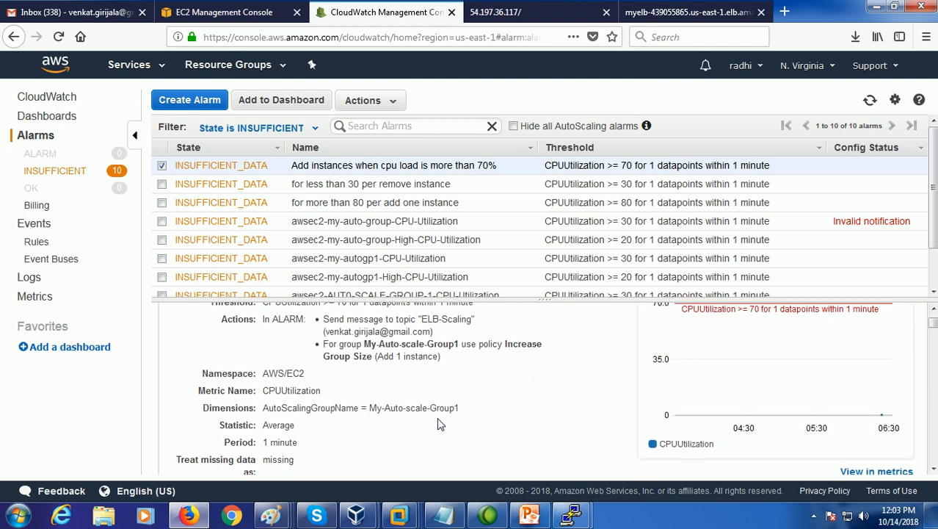
scroll(439, 419, "up", 3)
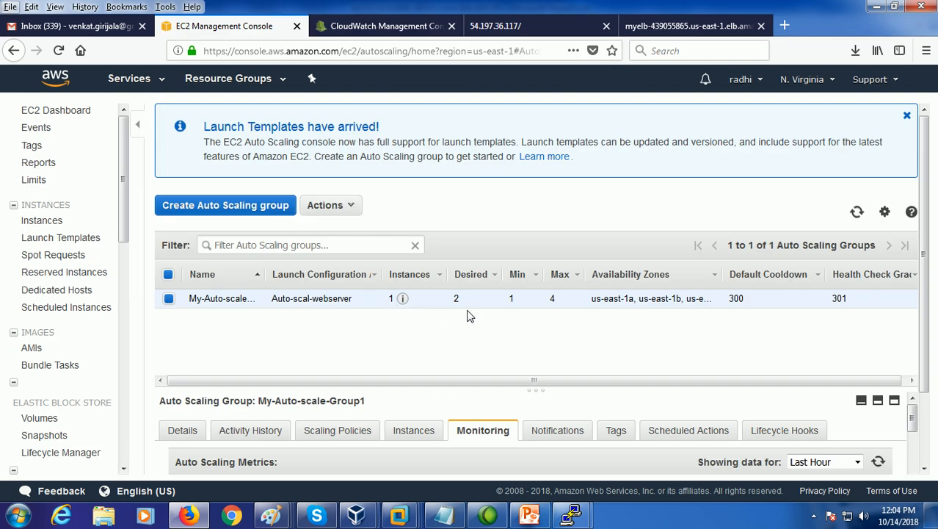
Refresh the Auto Scaling group list, check its instance status note, and show the newly launched us-east-1e instance's details in the instance list
left_click(857, 213)
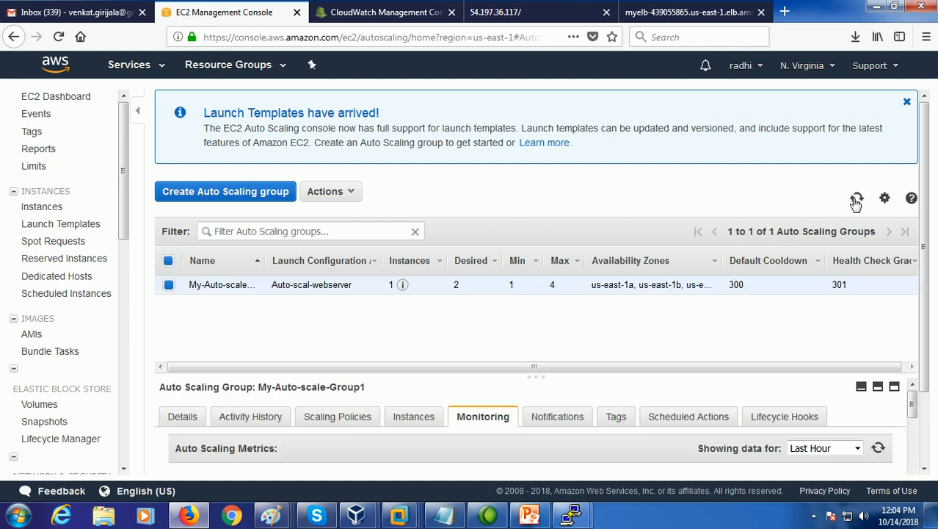
mouse_move(403, 288)
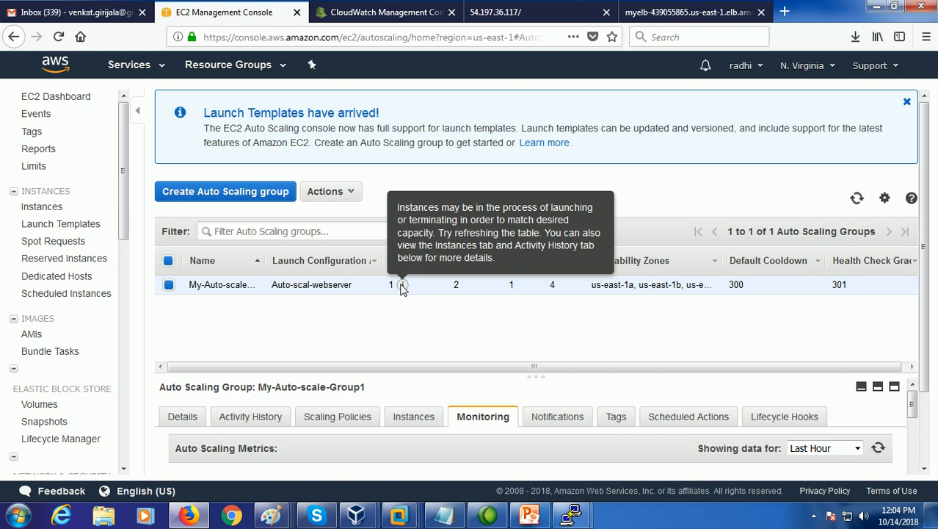
left_click(54, 210)
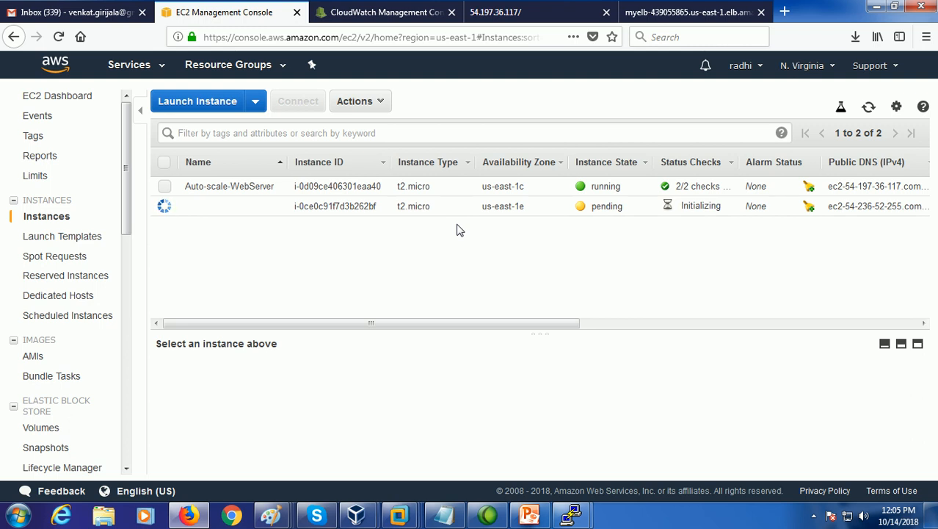
left_click(299, 208)
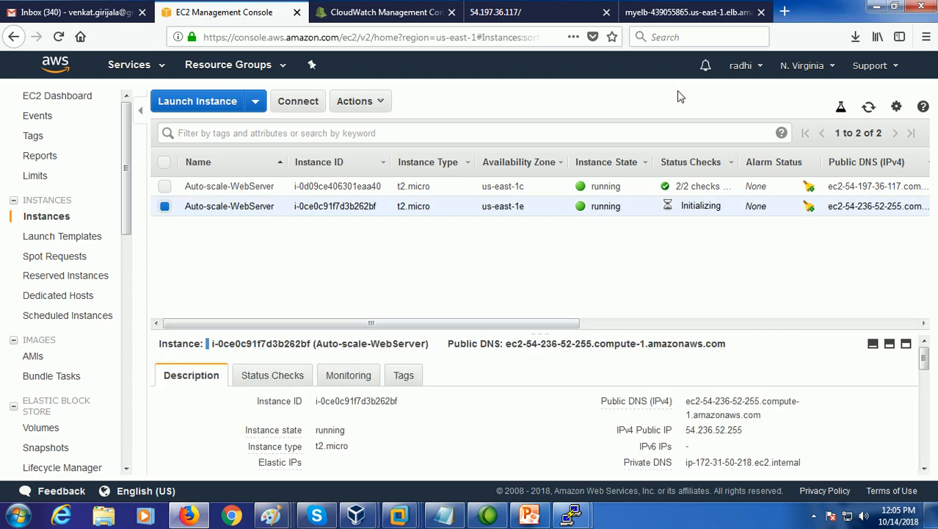
Reload the load balancer's web page to check which web server responds, and return to the EC2 console
left_click(672, 13)
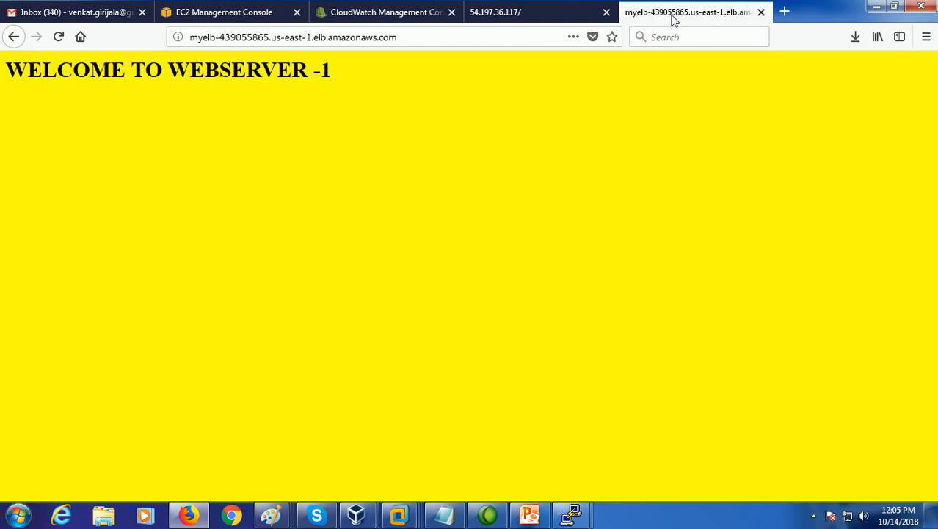
left_click(59, 37)
left_click(255, 11)
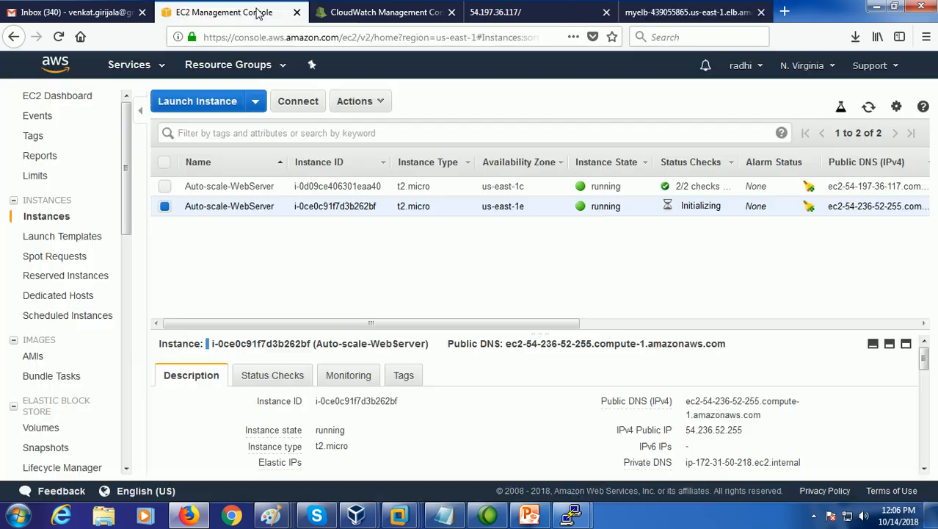
Copy the new instance's public IP and enter 54.236.52.255 as the host of a new PuTTY session
left_click(753, 430)
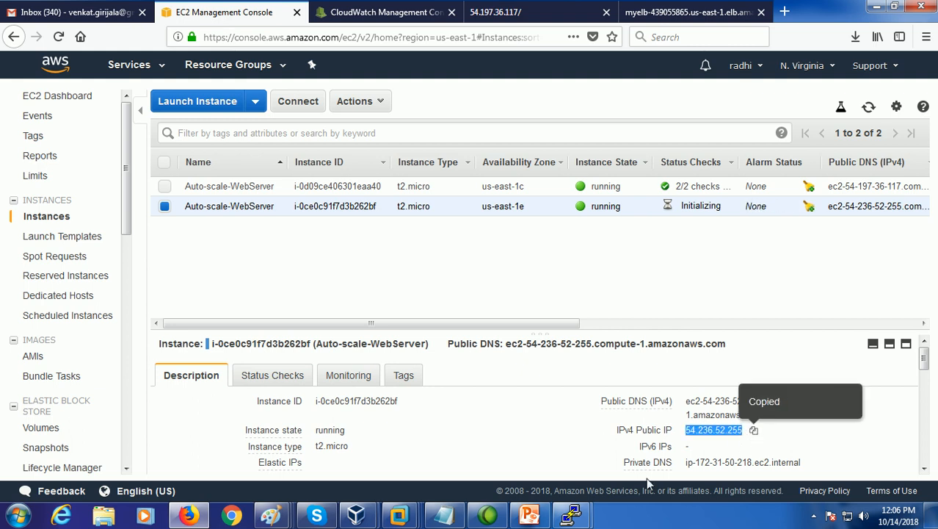
mouse_move(573, 516)
left_click(602, 460)
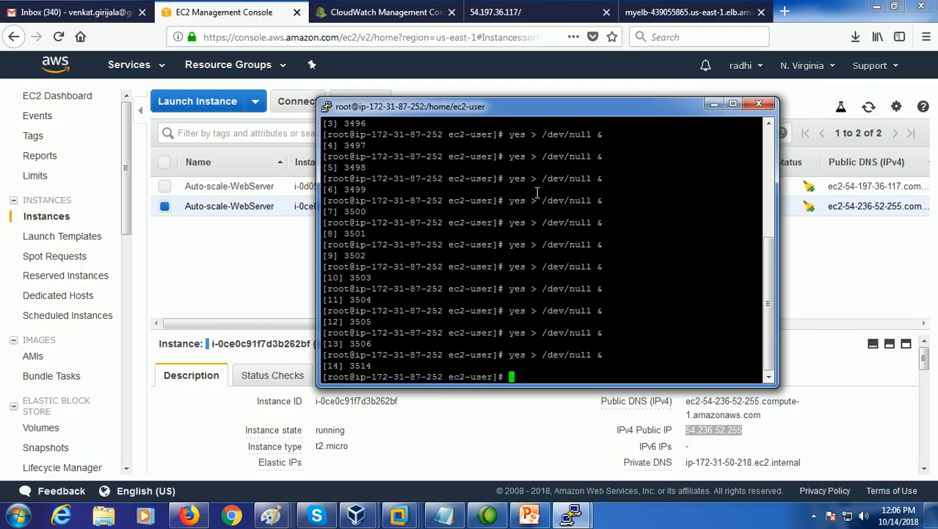
right_click(539, 113)
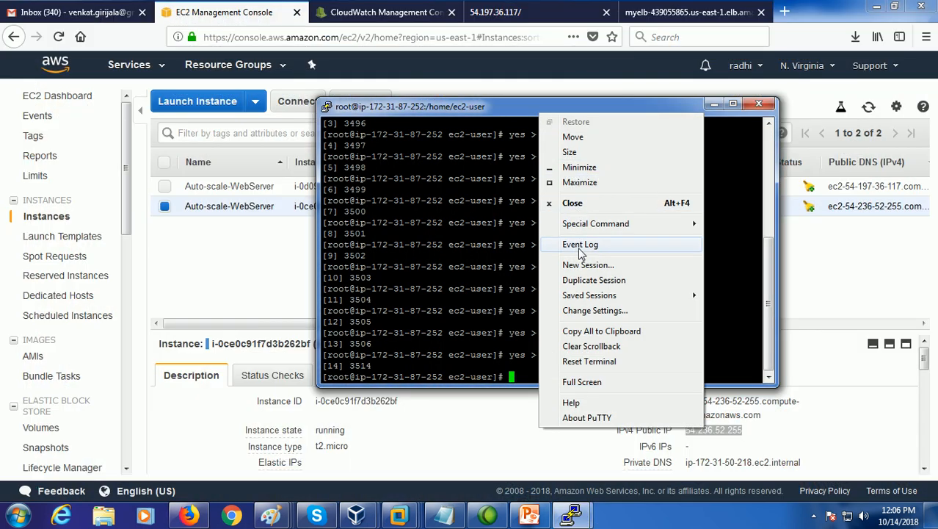
left_click(580, 265)
right_click(471, 197)
left_click(344, 255)
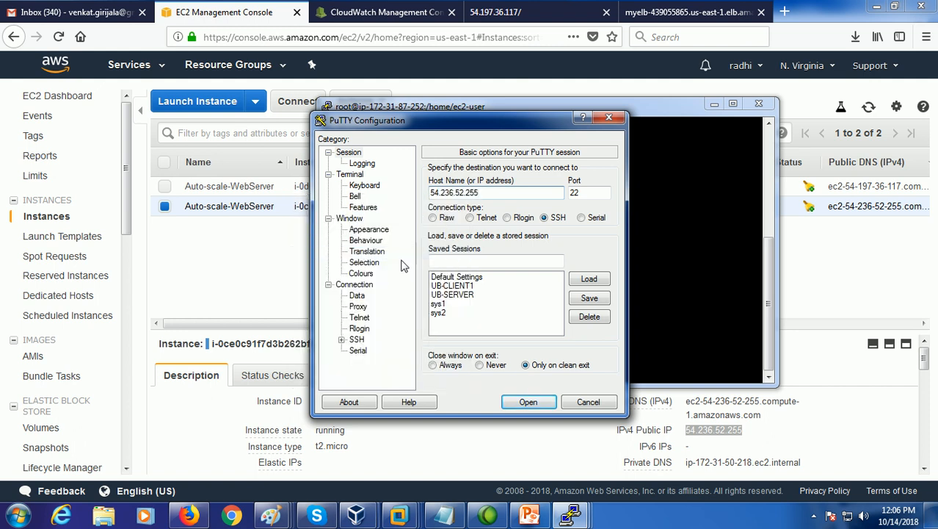
Set demo-server.ppk as the SSH private key file, open the connection and accept the server's host key
left_click(357, 339)
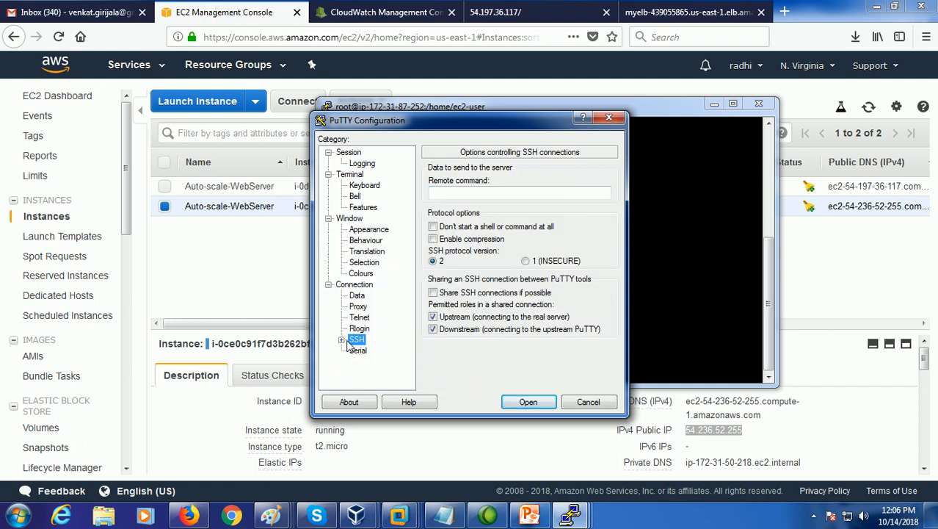
left_click(342, 340)
left_click(370, 329)
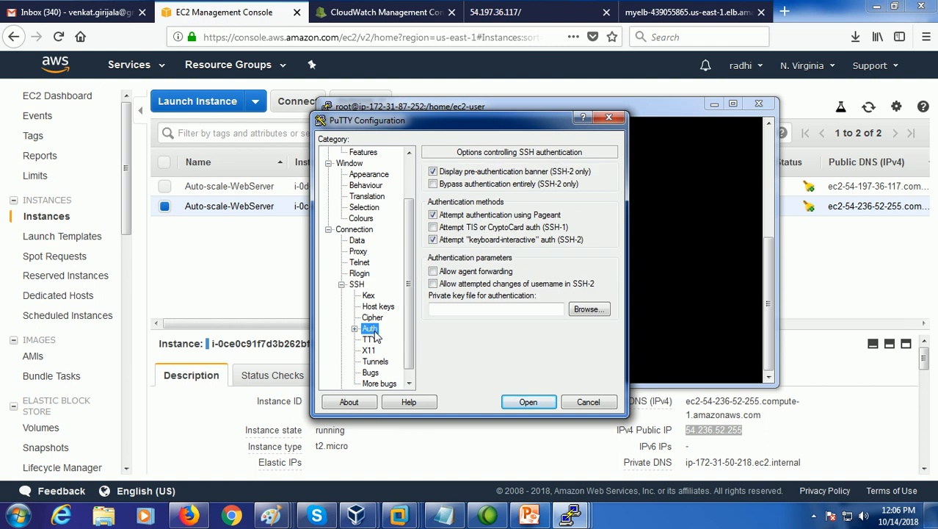
left_click(586, 312)
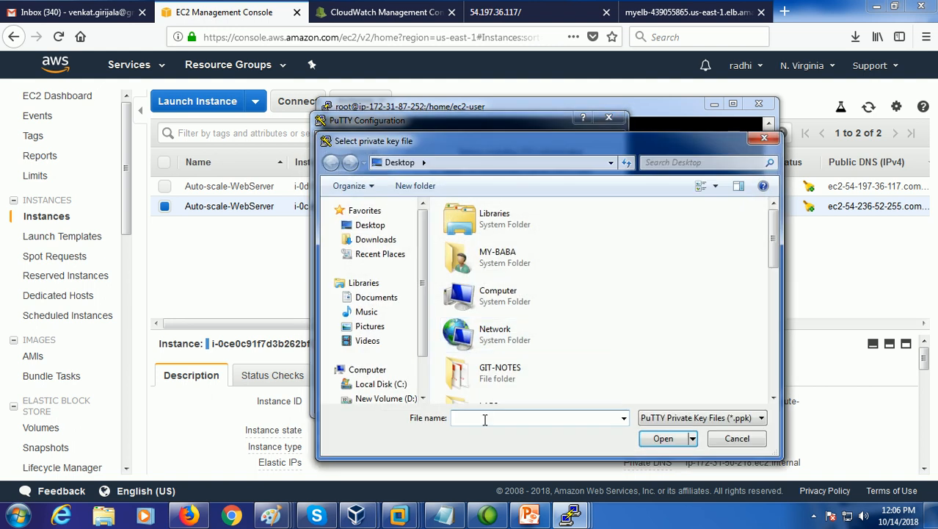
type("de")
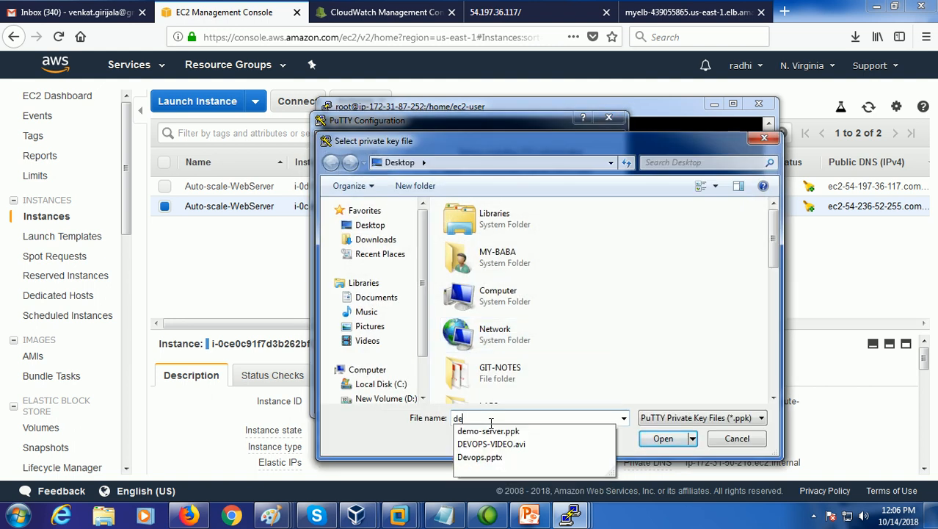
left_click(491, 433)
left_click(663, 438)
left_click(529, 403)
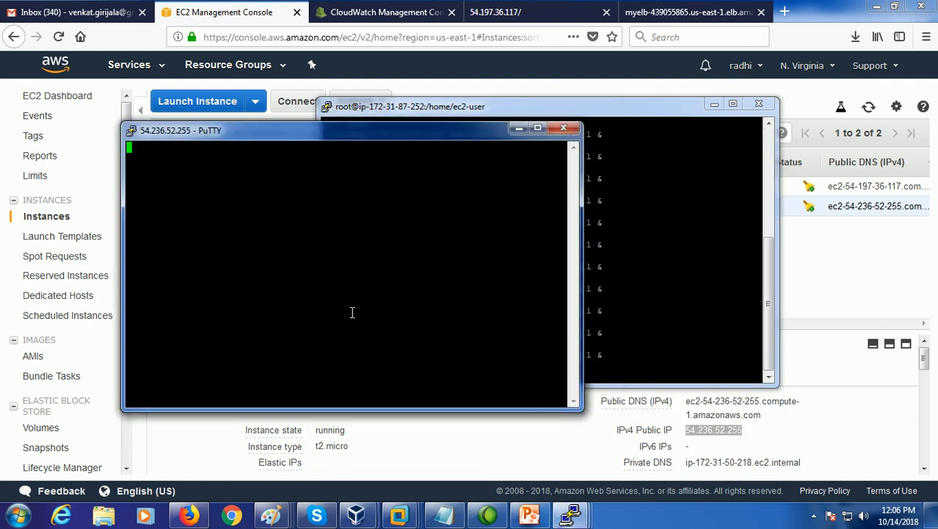
left_click(377, 349)
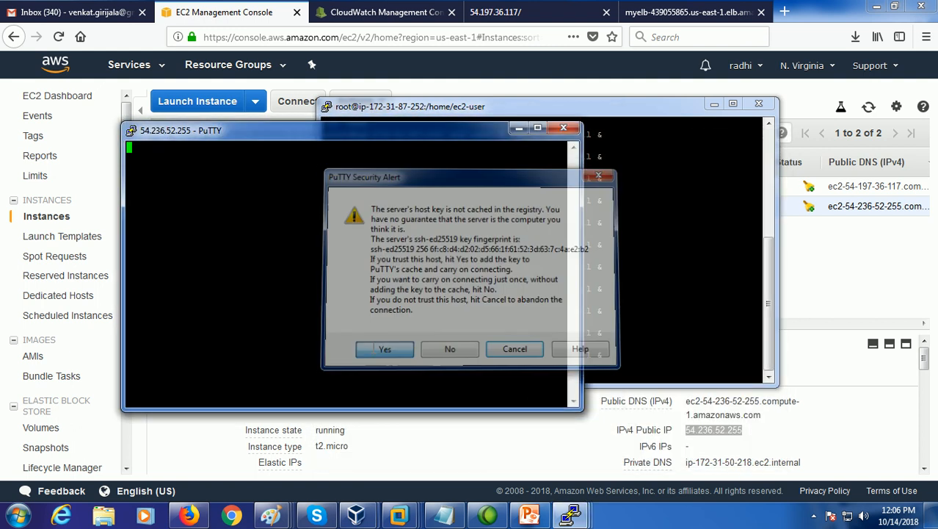
Log in to the new instance as ec2-user and switch to root with sudo su
type("ec2")
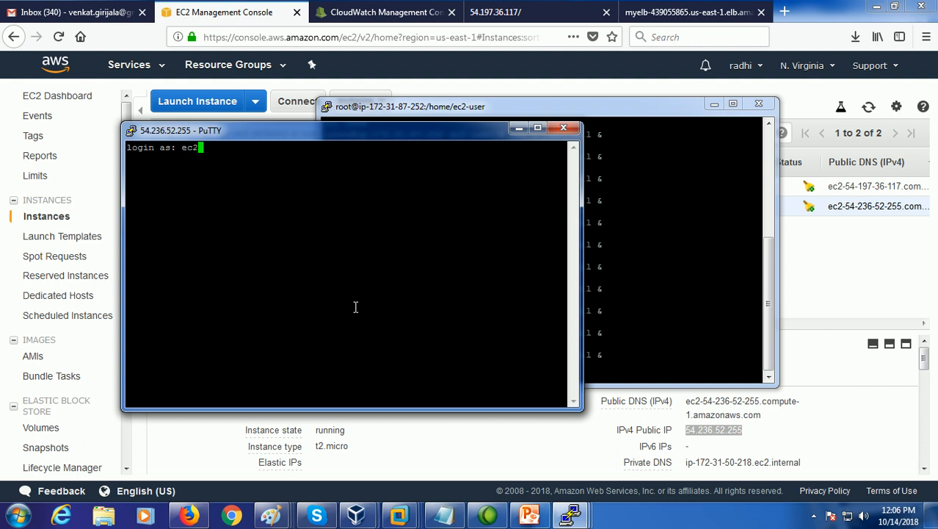
type("-u")
type("ser]")
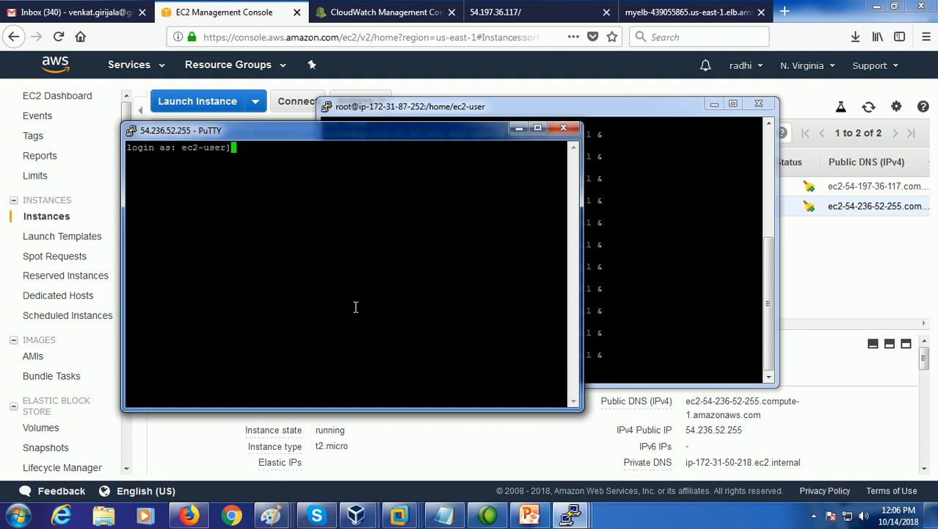
key("BackSpace")
key("Return")
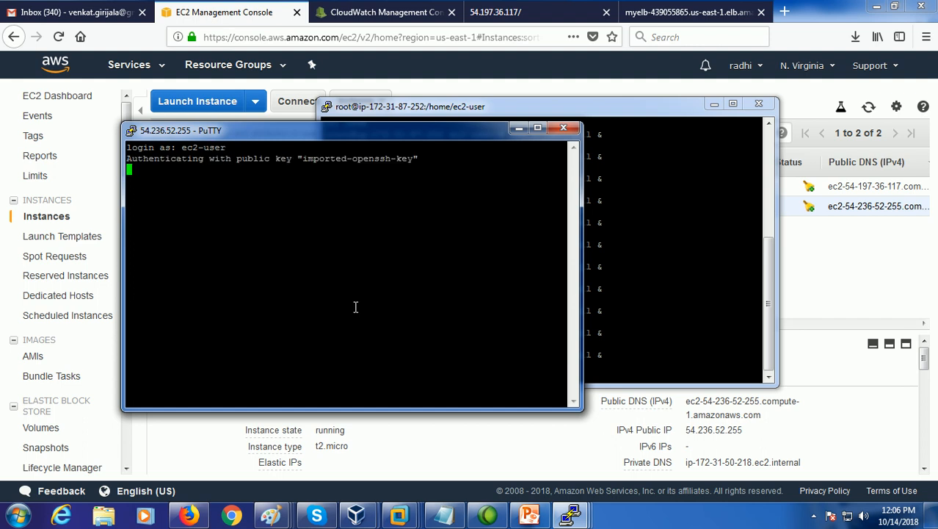
key("Return")
type("sudo su")
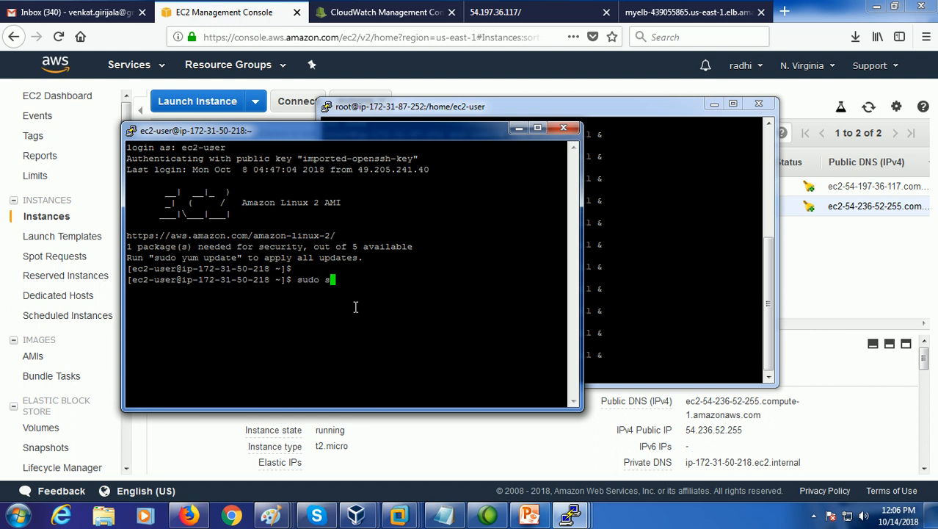
key("Return")
key("Return")
key("Return")
Change to the /var/www/html/ directory and open index.html in vi
type("cd /va")
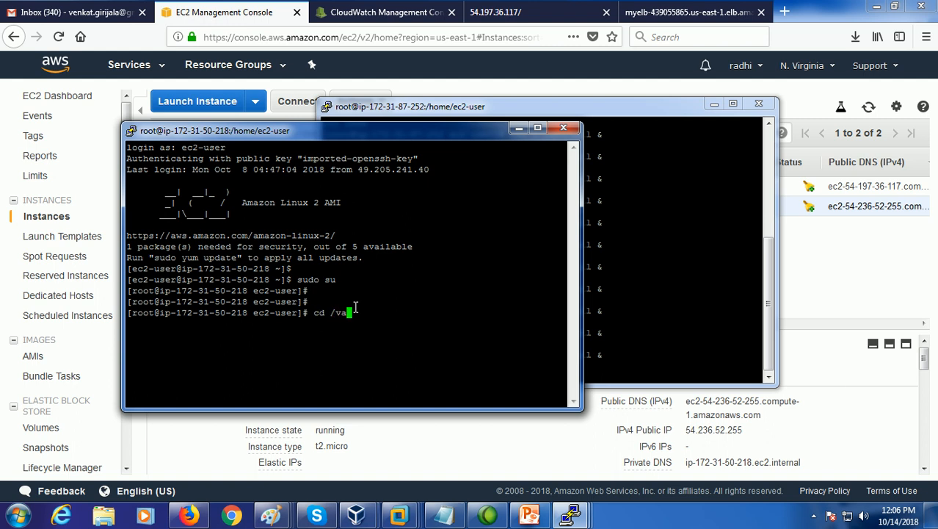
type("r/www/html/")
key("Return")
type("vi index.html")
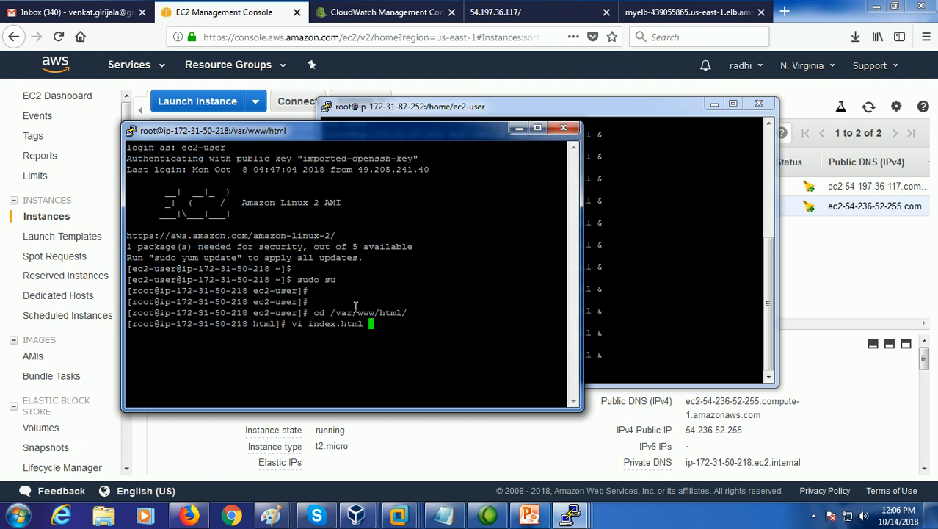
key("Return")
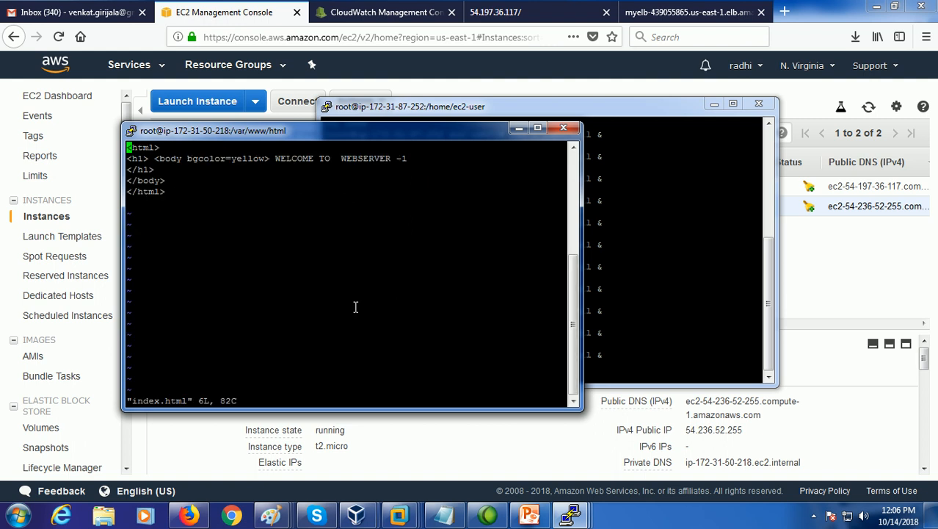
Set the page's body background color to pink in index.html
key("Down")
key("Right")
key("Right")
key("Right")
key("Right")
key("Right")
key("Right")
key("Right")
key("Right")
key("Right")
key("Right")
key("Right")
key("Right")
key("Right")
key("Right")
key("Right")
key("Right")
key("Right")
key("Right")
key("Right")
key("Right")
key("i")
key("Right")
key("Right")
key("Right")
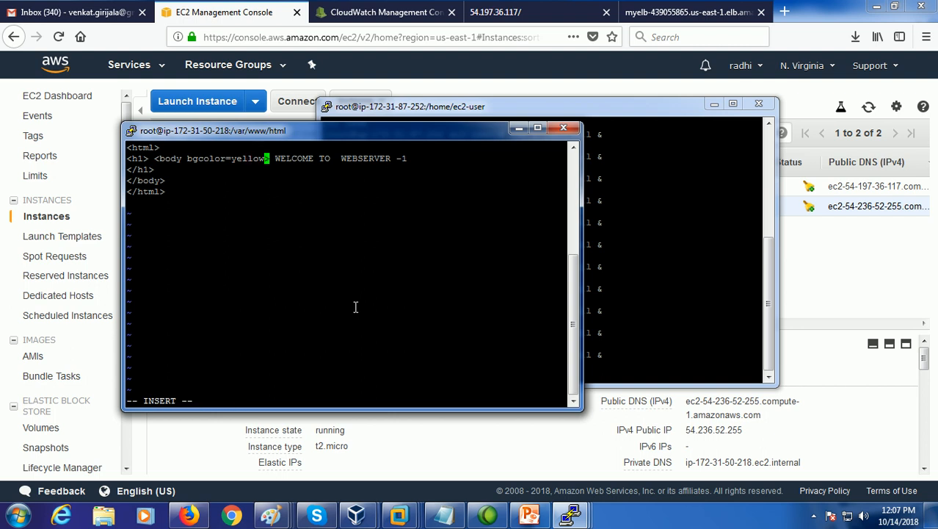
key("BackSpace")
key("BackSpace")
key("BackSpace")
key("BackSpace")
key("BackSpace")
key("BackSpace")
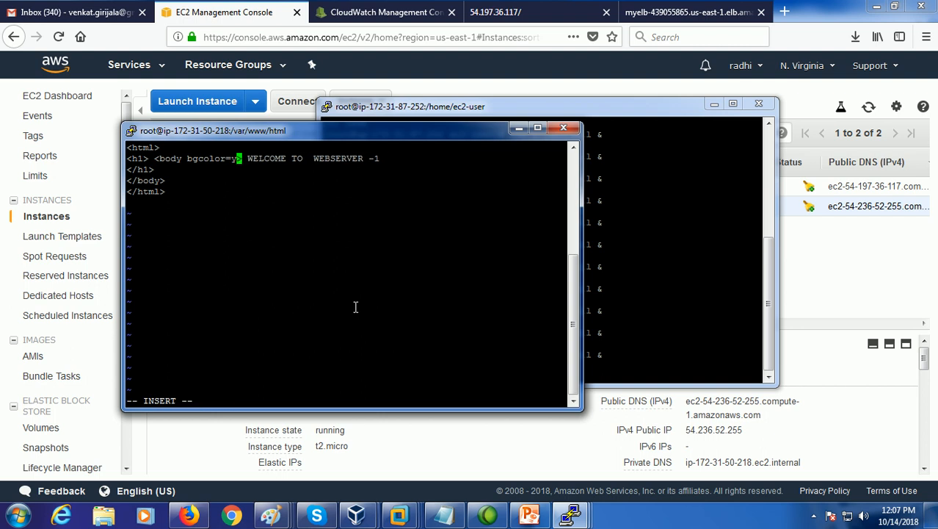
type("pink")
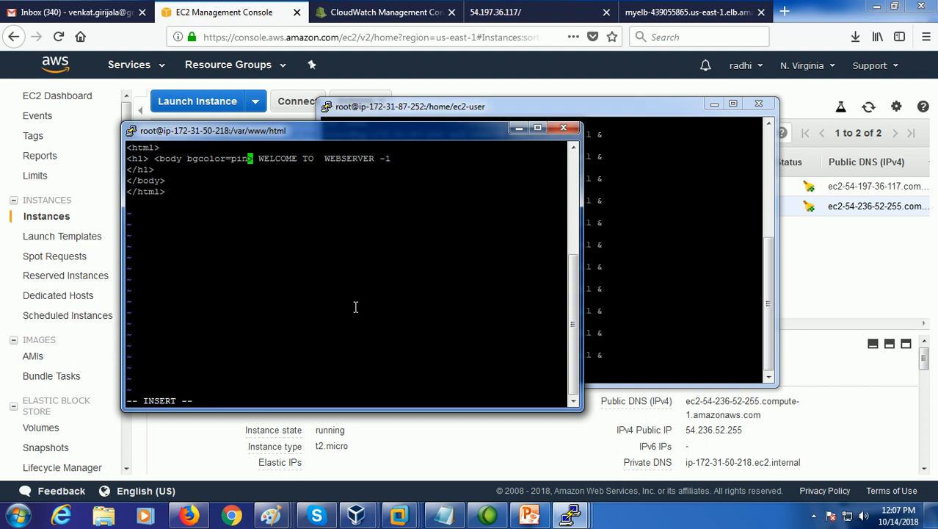
Change the web server number in the welcome heading to 2, then save index.html and exit vi
key("Right")
key("Right")
key("Right")
key("Right")
key("Right")
key("Right")
key("Right")
key("Right")
key("Right")
key("Right")
key("Right")
key("Right")
key("Right")
key("Right")
key("Right")
key("Right")
key("Right")
key("Right")
key("Right")
key("Right")
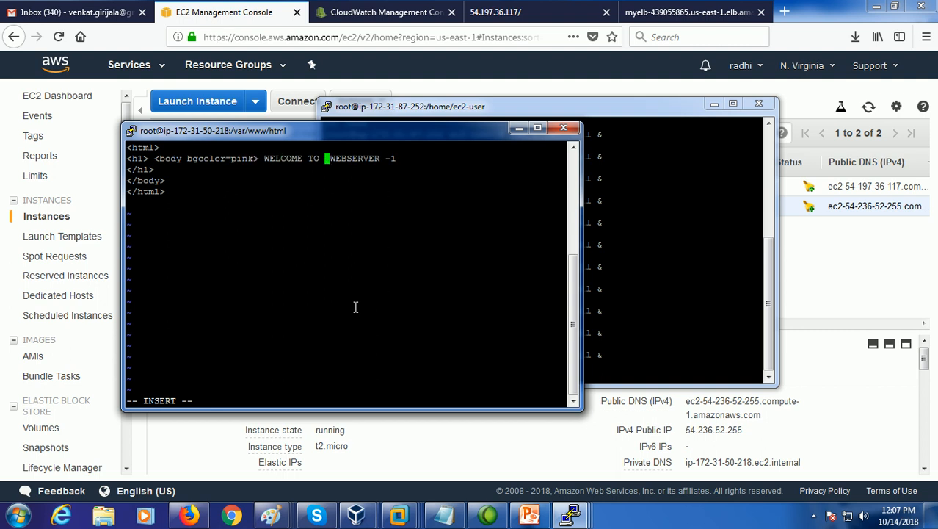
key("BackSpace")
type("2")
key("Escape")
key("shift+semicolon")
type("x")
key("Return")
Reload the httpd service on the second web server with service httpd reload
type("service ")
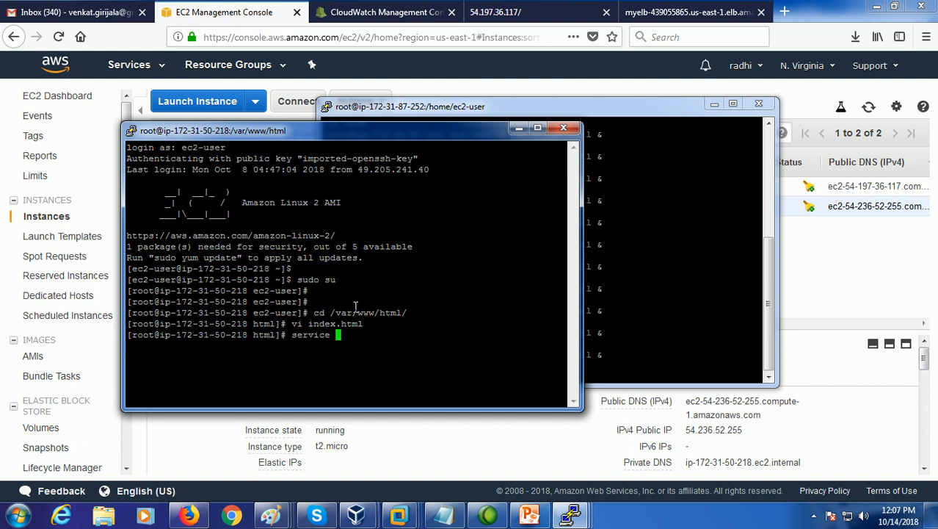
type(" httpd reload")
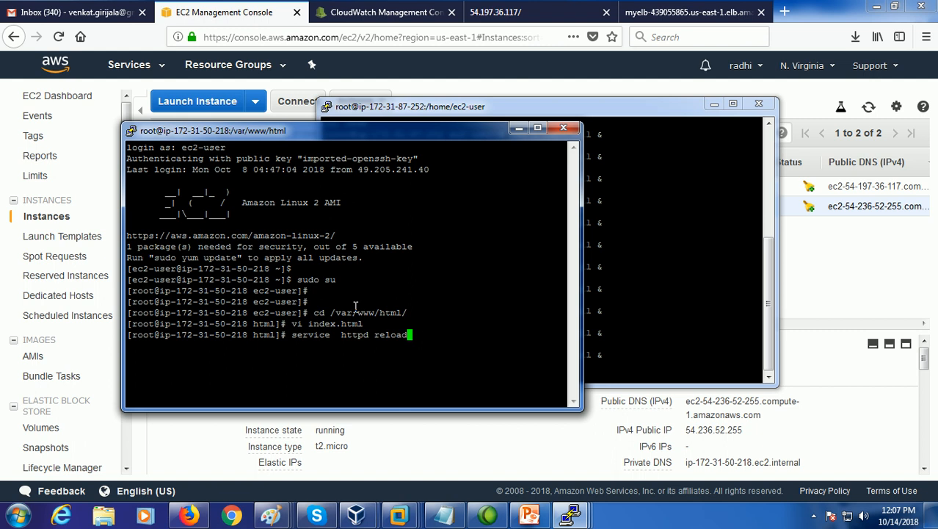
key("Return")
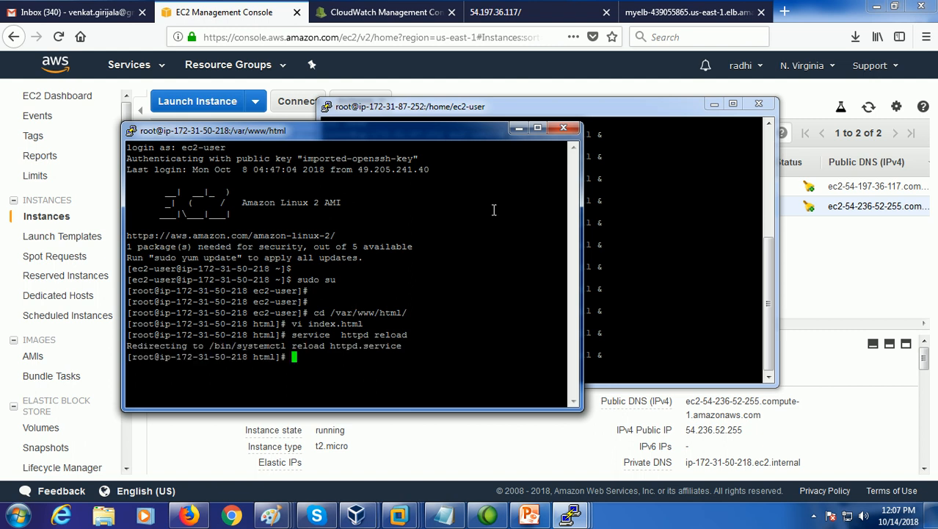
Reload the load balancer's web page several times to check which web server answers each request
left_click(643, 14)
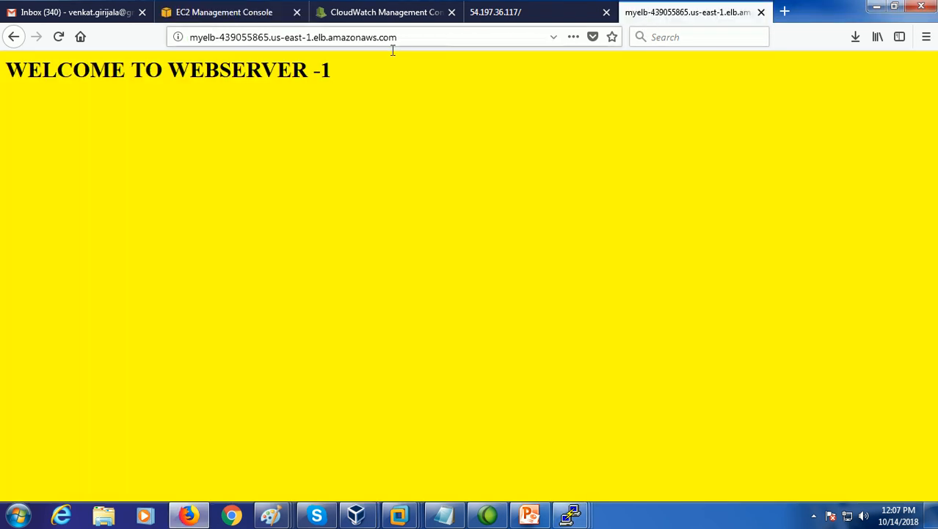
left_click(56, 41)
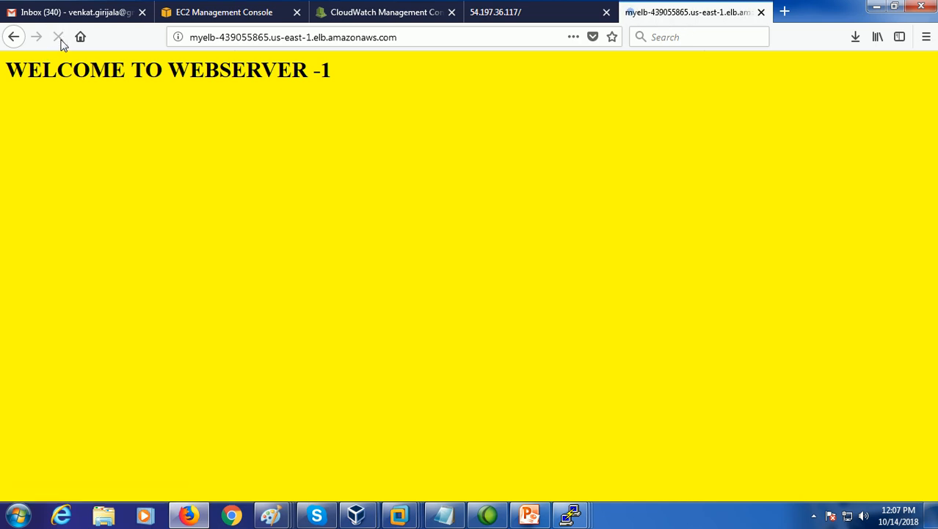
left_click(59, 38)
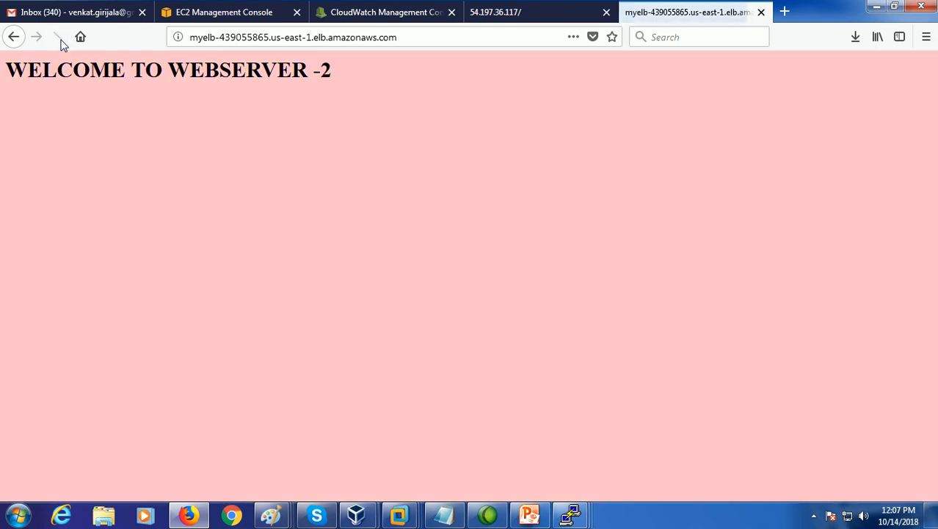
double_click(323, 70)
left_click(59, 38)
double_click(326, 71)
left_click(60, 39)
left_click_drag(311, 72, 330, 72)
left_click(328, 105)
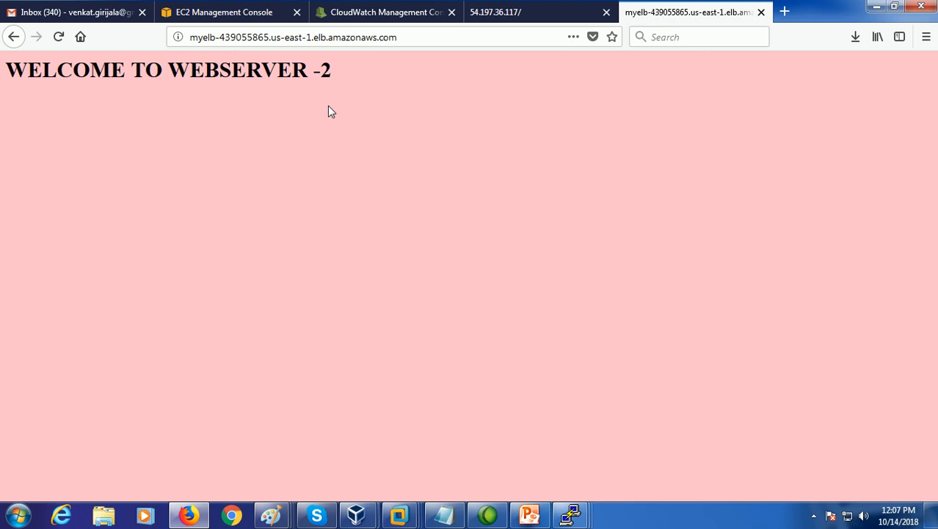
Refresh the EC2 instances list, then review the Auto Scaling group's instance count and desired, minimum and maximum capacity
left_click(273, 22)
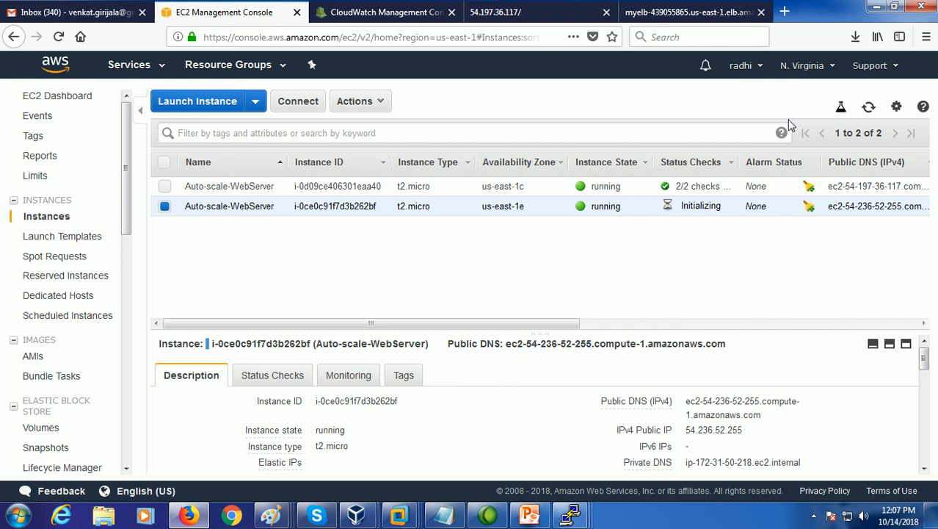
left_click(868, 109)
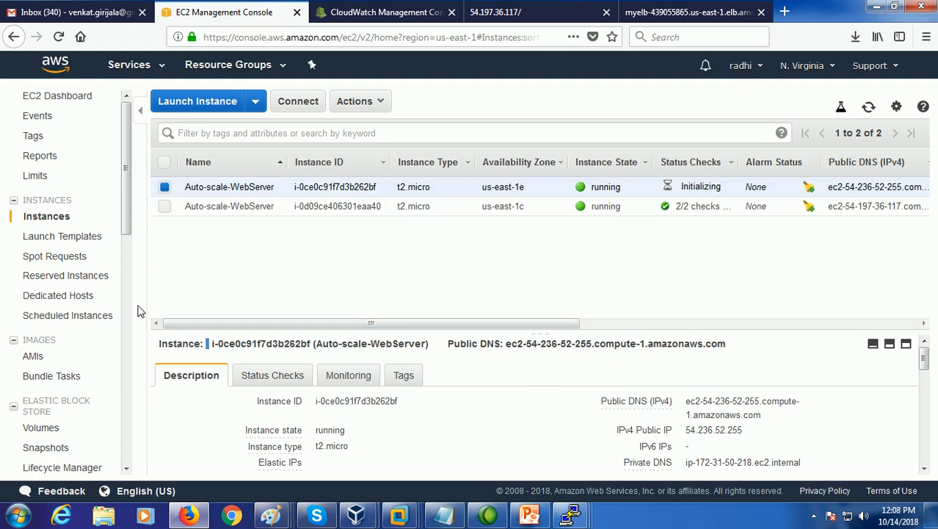
left_click_drag(123, 217, 123, 301)
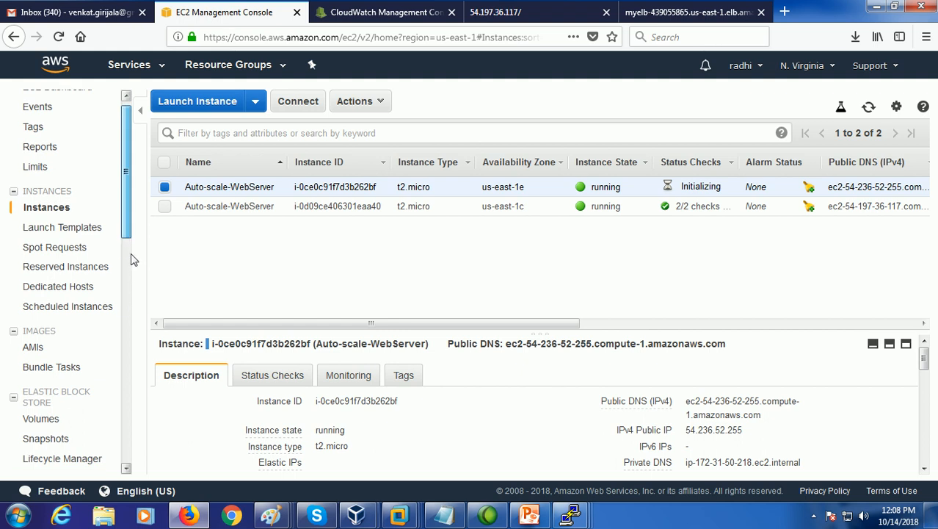
left_click_drag(128, 230, 126, 342)
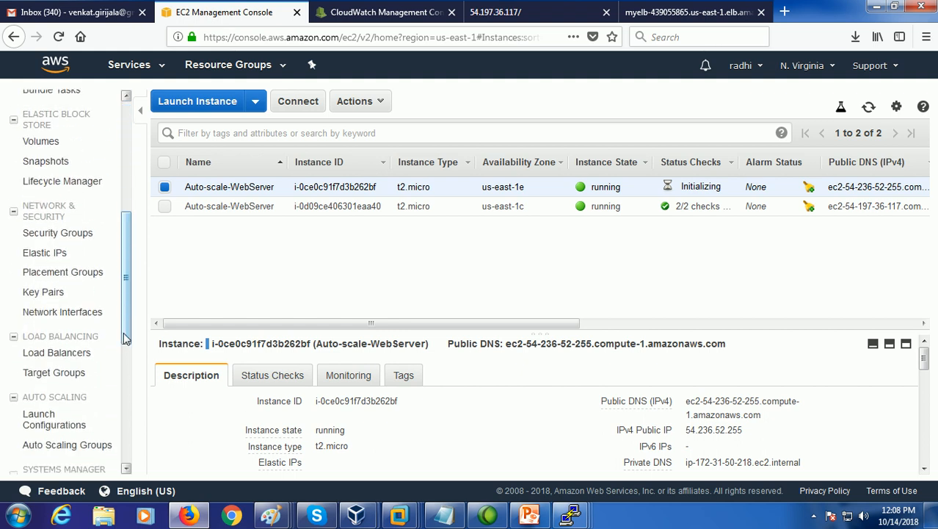
left_click(66, 446)
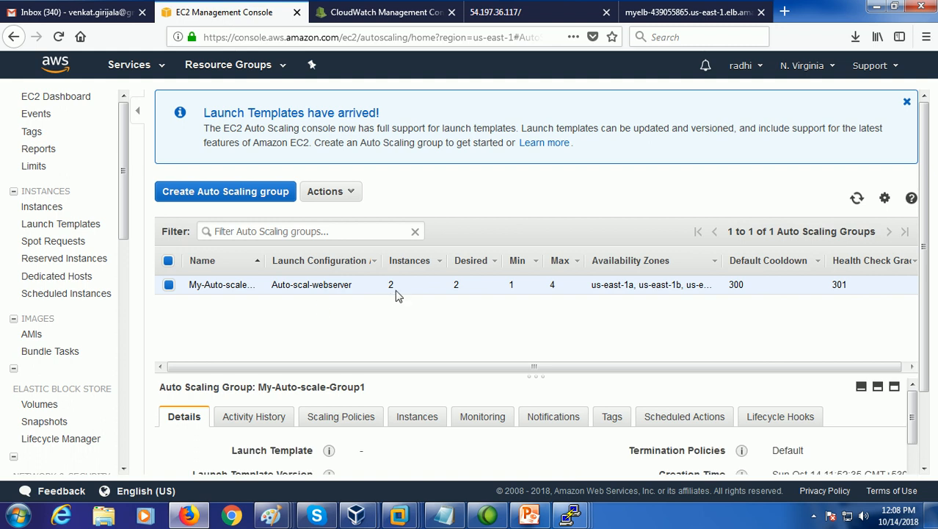
scroll(468, 308, "down", 2)
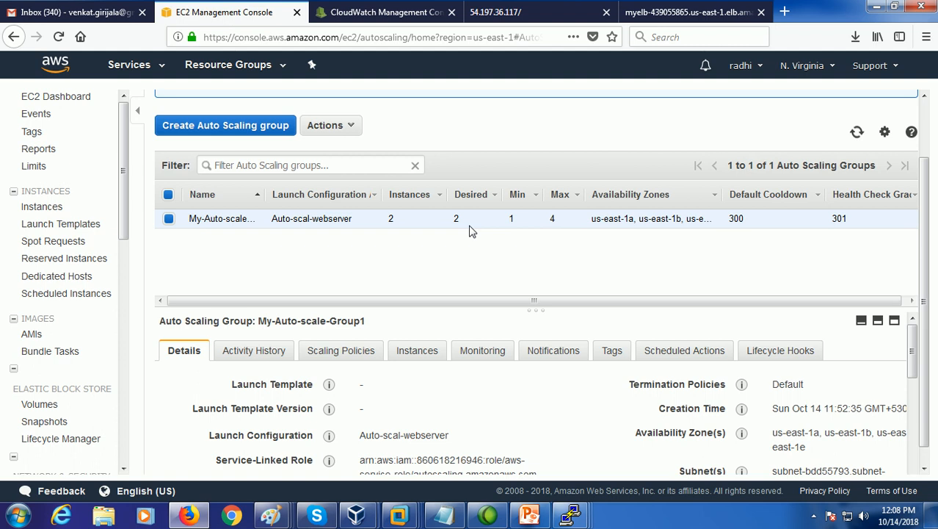
scroll(472, 232, "down", 1)
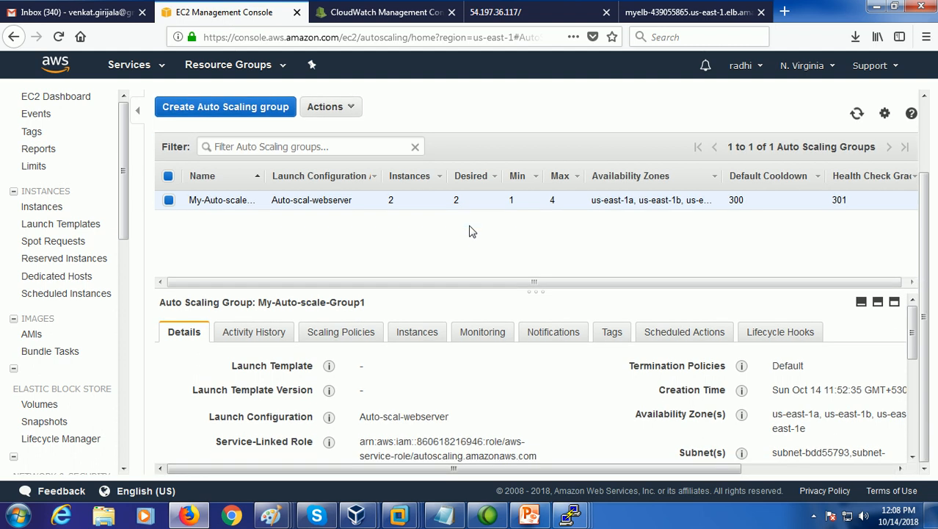
Examine the Auto Scaling group's activity history, expanding both launch entries to read the cause of each
left_click(254, 336)
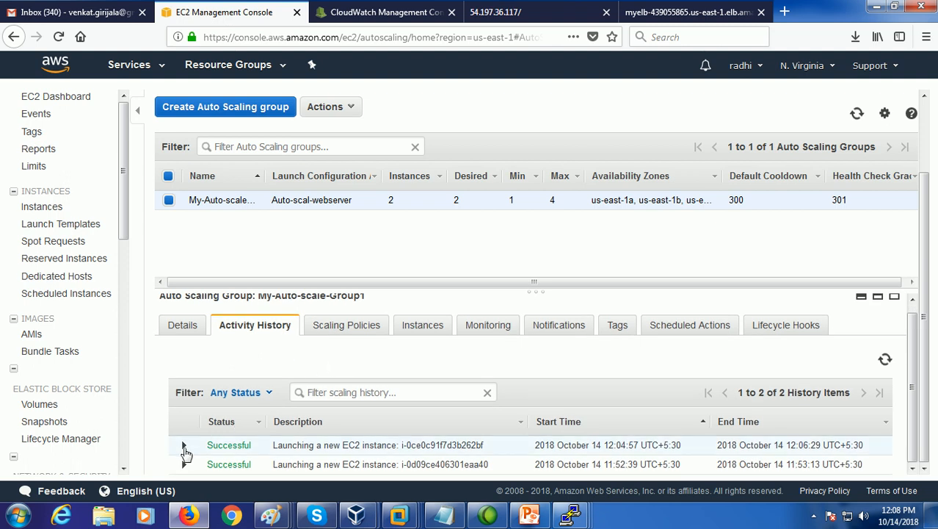
left_click(184, 445)
scroll(348, 445, "down", 2)
scroll(349, 444, "down", 1)
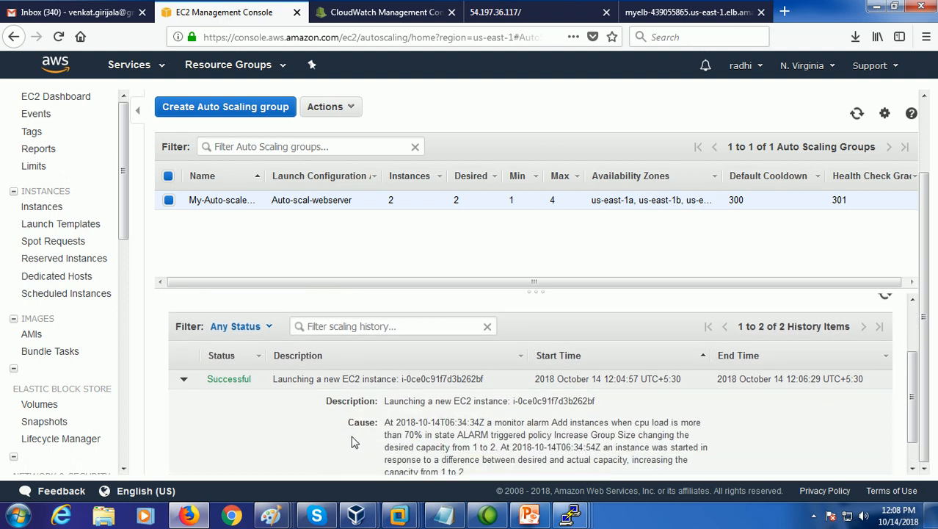
scroll(417, 427, "down", 1)
left_click_drag(441, 445, 472, 447)
left_click(471, 447)
left_click(185, 465)
scroll(279, 463, "down", 2)
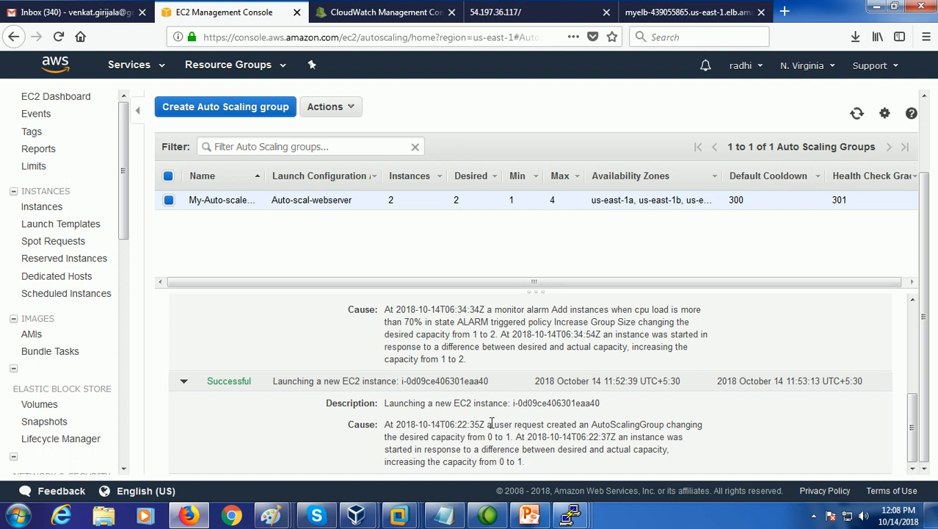
scroll(490, 424, "up", 5)
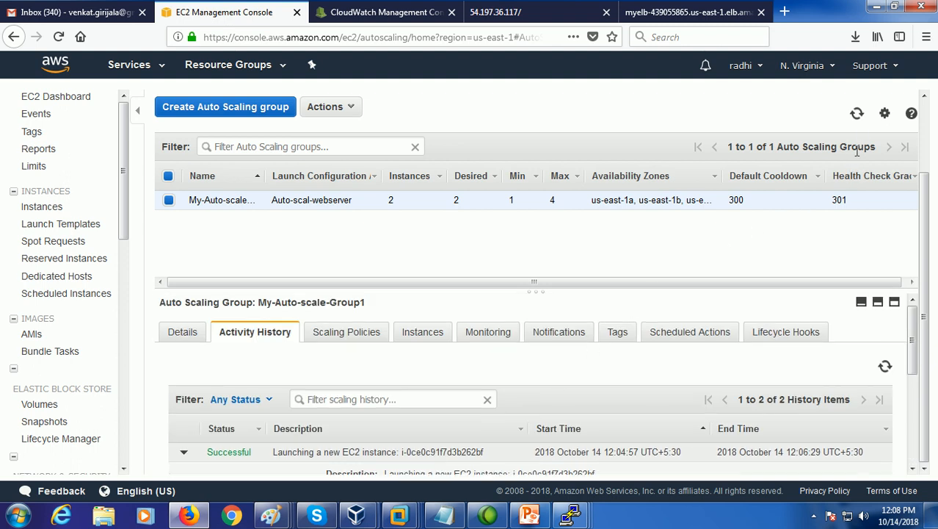
Refresh the Auto Scaling group and check the lifecycle and health status of its instances
left_click(863, 121)
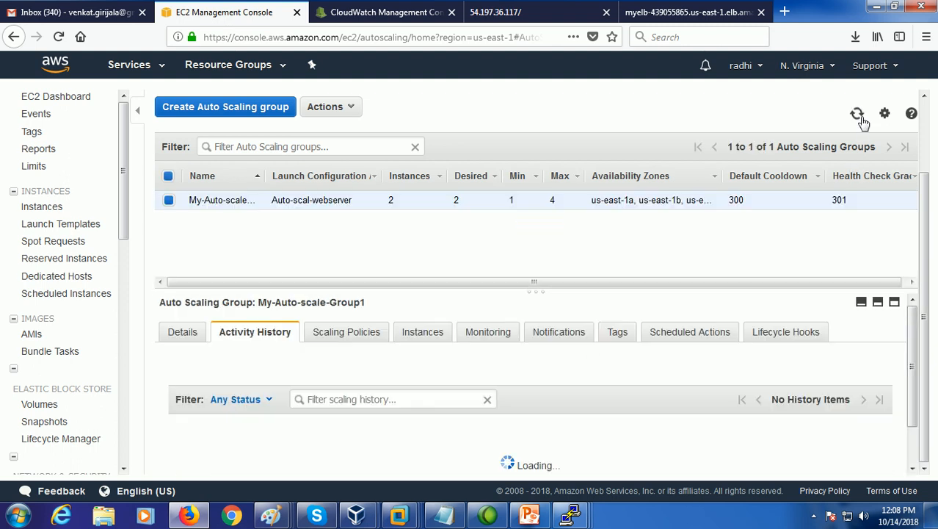
left_click(862, 121)
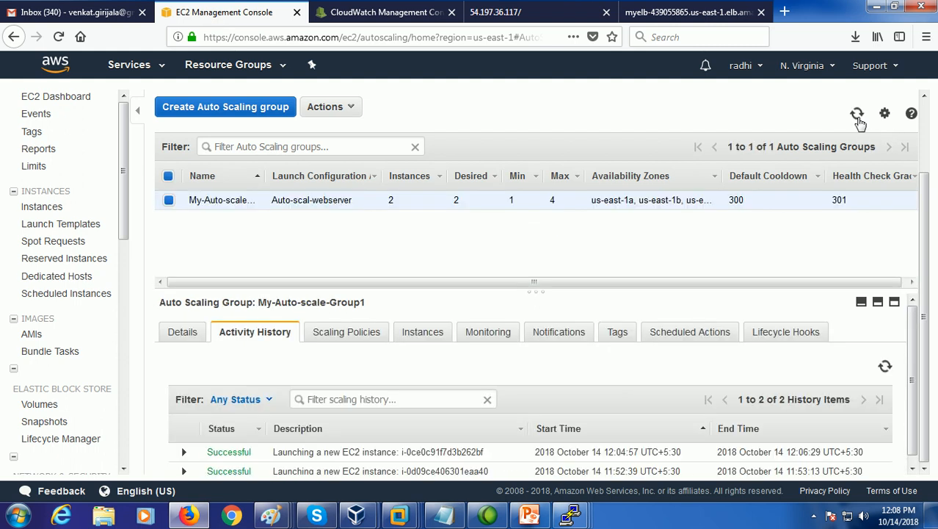
left_click(441, 339)
scroll(424, 445, "down", 1)
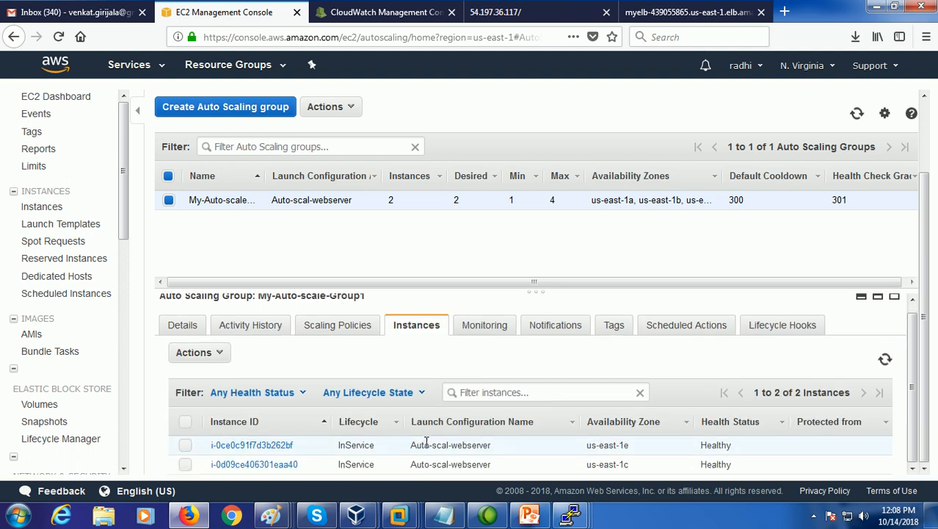
Open the myelb load balancer and check the service status of its registered instances
left_click_drag(124, 221, 123, 321)
left_click(74, 373)
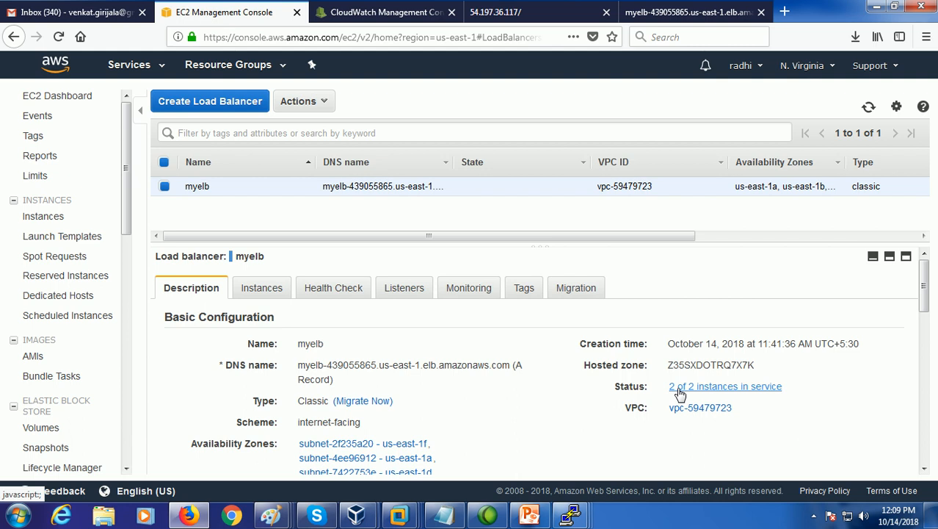
left_click(680, 394)
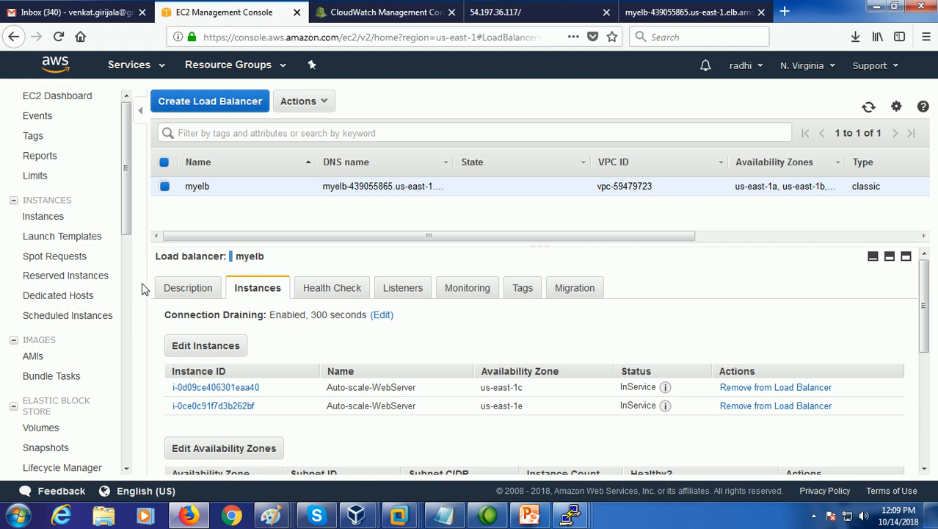
Return to the Auto Scaling groups list and refresh it repeatedly to check for further scaling
scroll(132, 287, "down", 4)
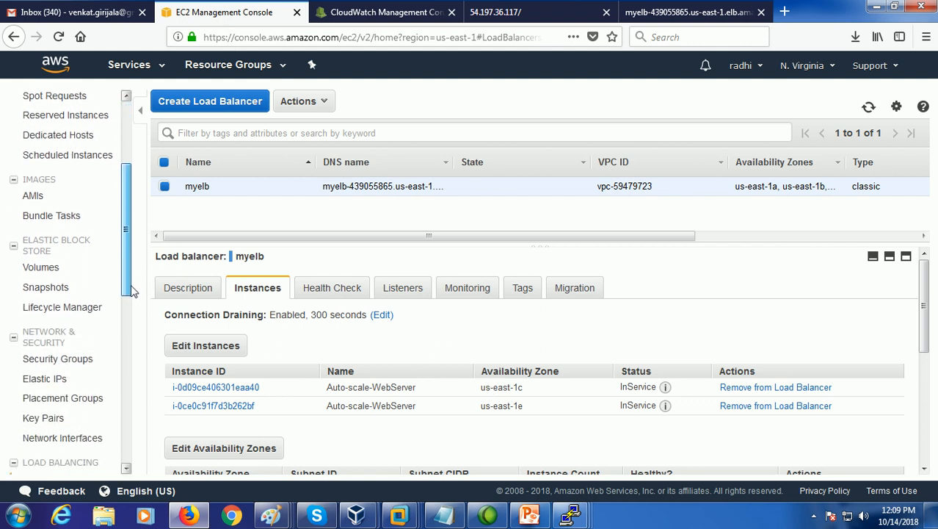
scroll(132, 288, "down", 3)
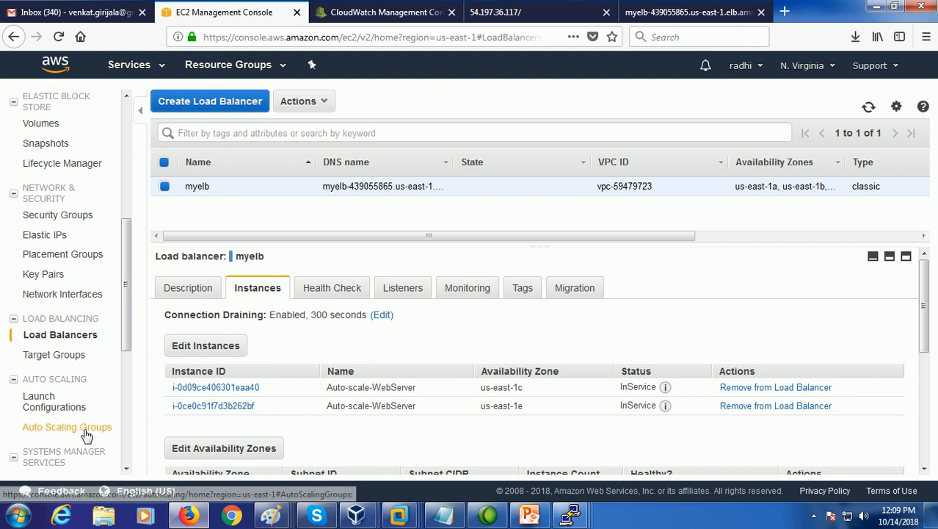
left_click(87, 432)
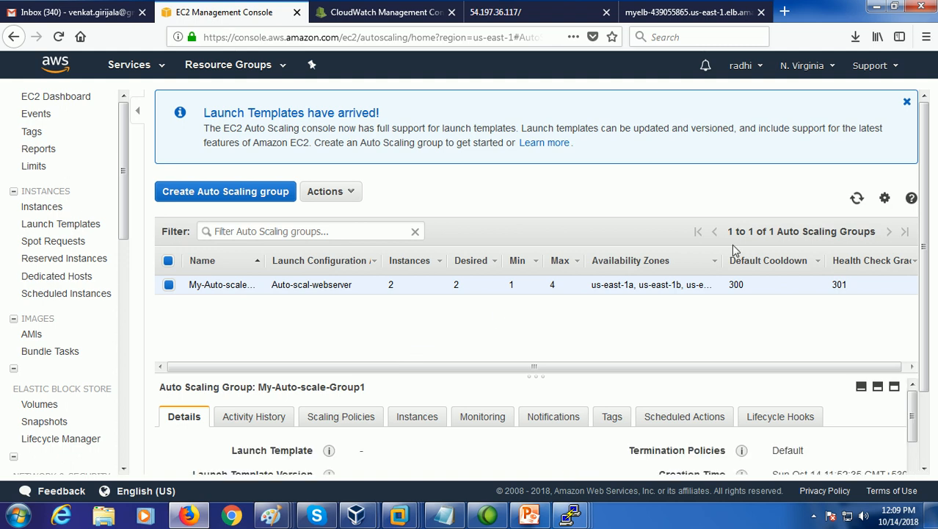
left_click(858, 200)
left_click(860, 201)
left_click(856, 200)
Select the new us-east-1b instance in the EC2 instances list and copy its IPv4 public IP
left_click(53, 210)
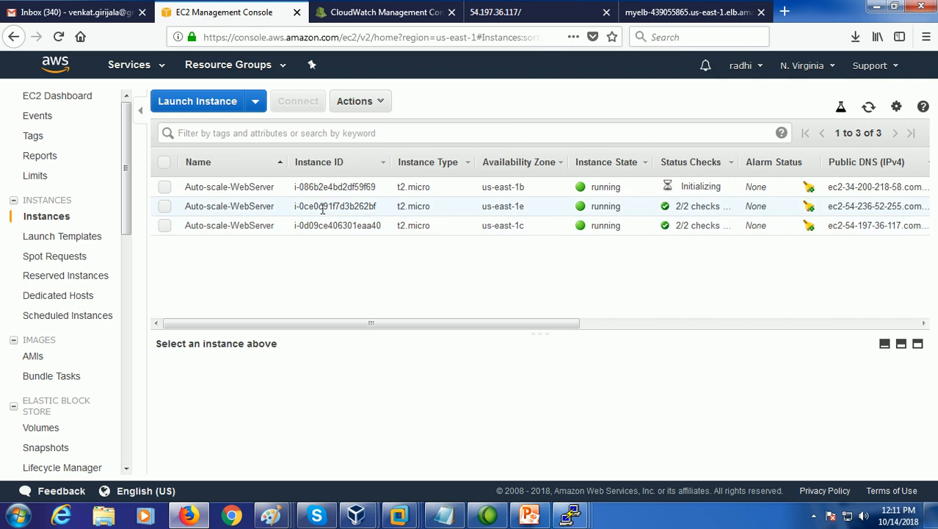
left_click(166, 188)
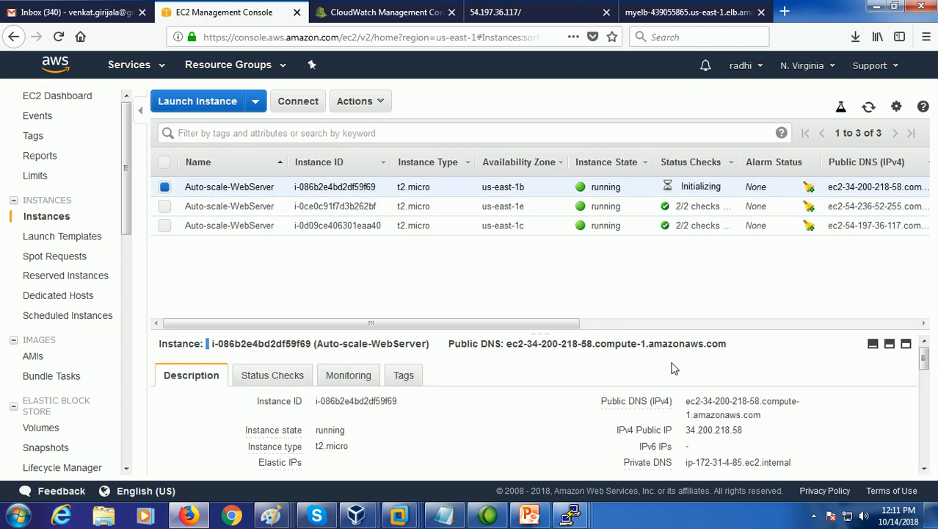
left_click(756, 432)
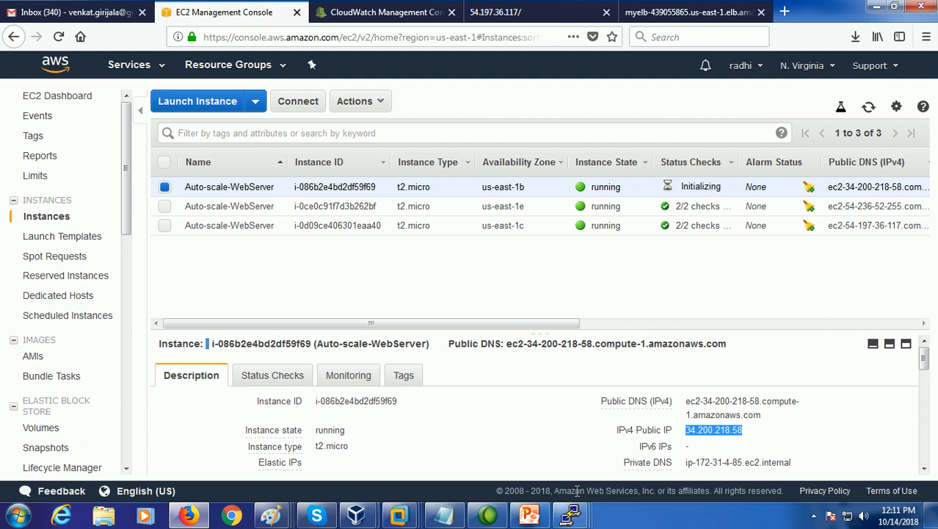
Switch to PuTTY and start a new session configuration with 34.200.218.58 as the host
mouse_move(571, 516)
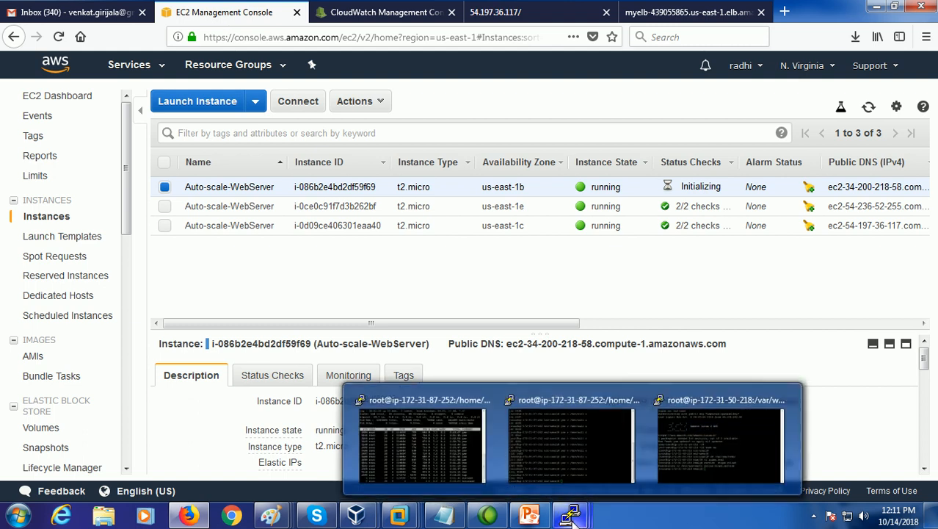
left_click(663, 393)
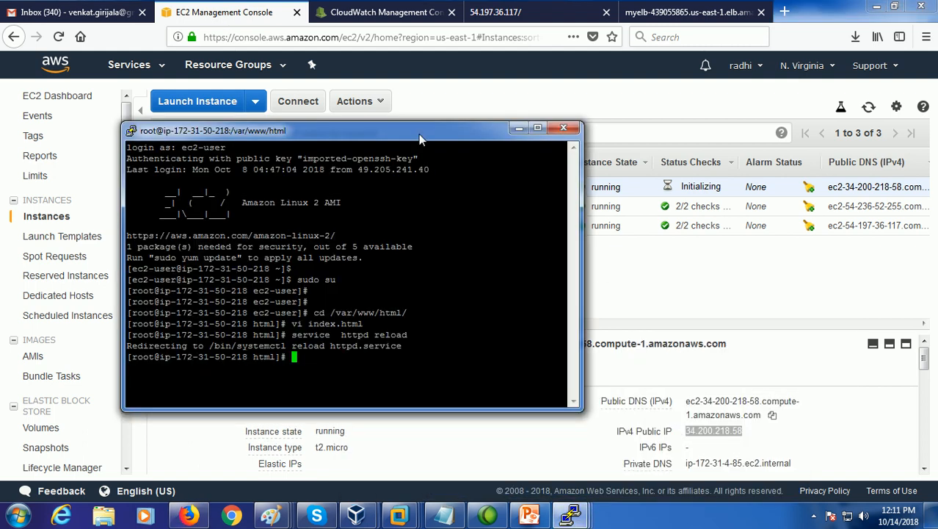
right_click(418, 133)
left_click(450, 287)
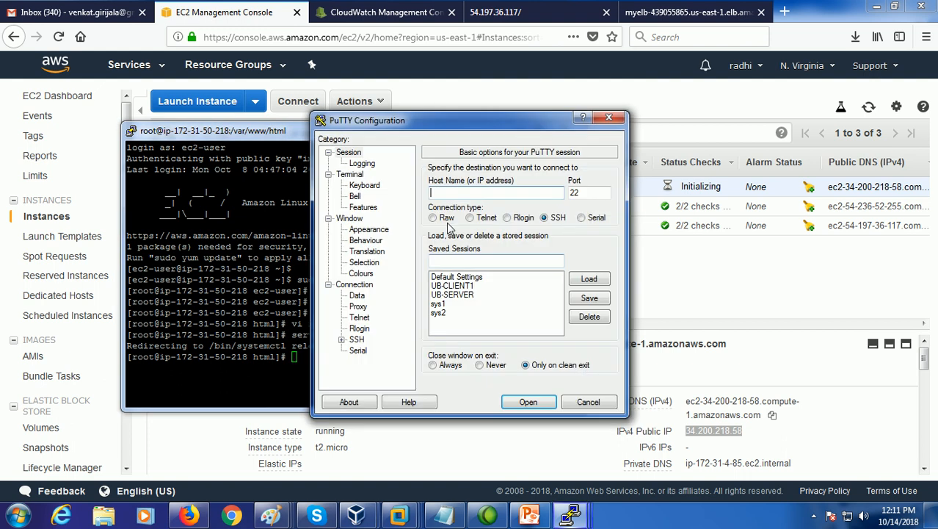
right_click(432, 192)
left_click(366, 248)
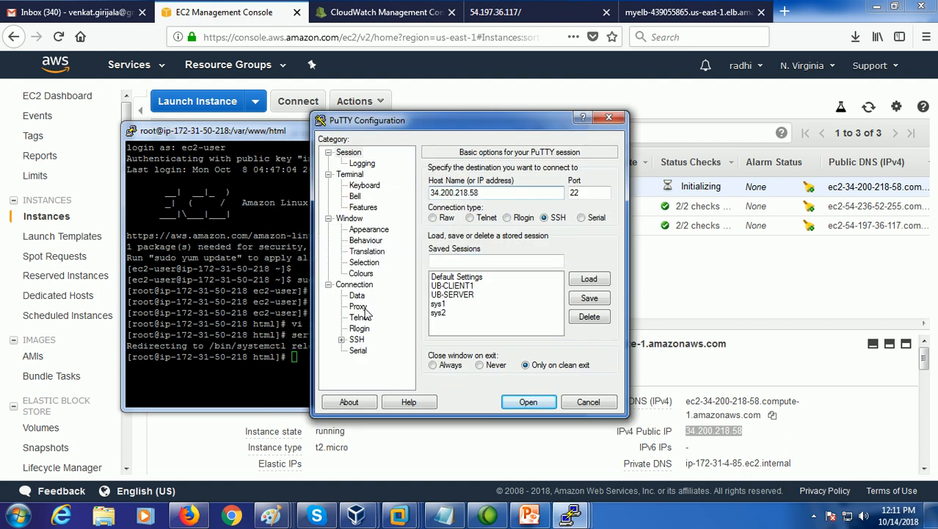
Set demo-server.ppk as the private key file for the session's SSH authentication
left_click(341, 339)
left_click(371, 330)
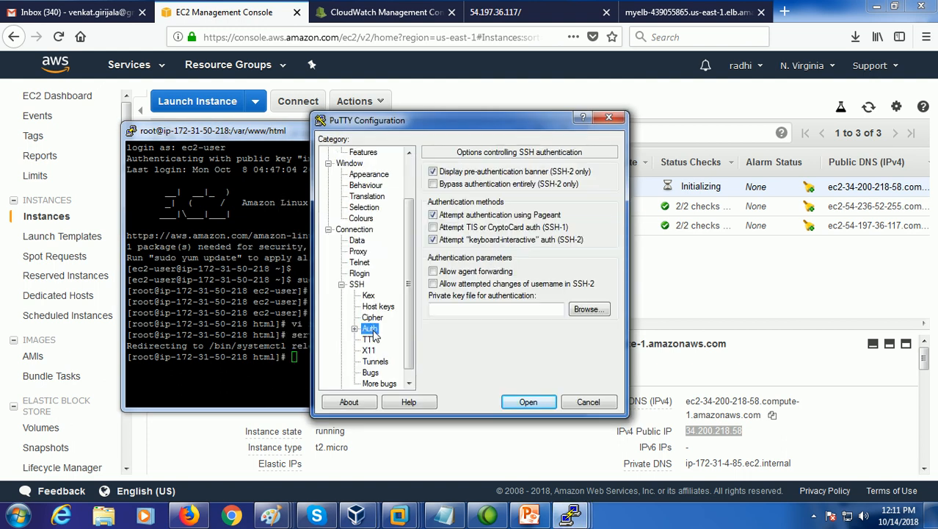
left_click(589, 308)
left_click(466, 421)
type("dem")
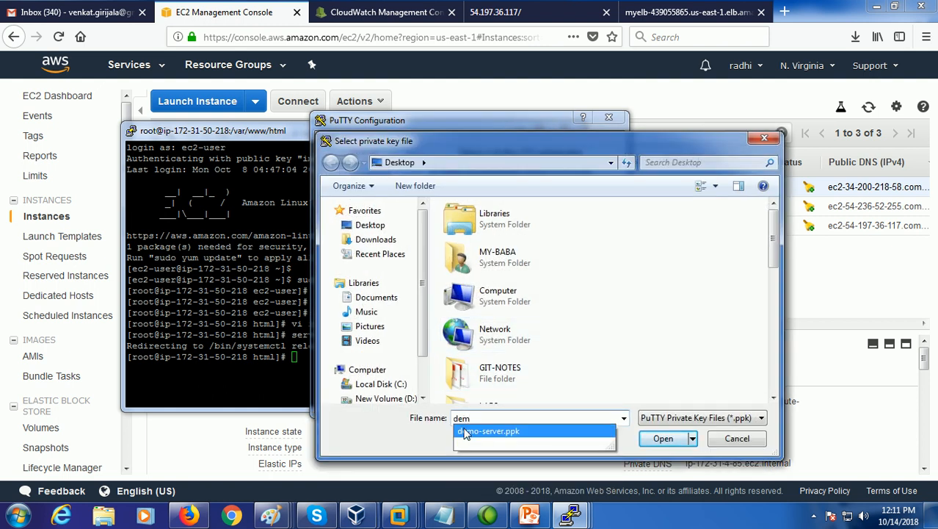
left_click(485, 431)
left_click(661, 439)
Open the SSH connection, accept the server's host key and log in as ec2-user
left_click(531, 404)
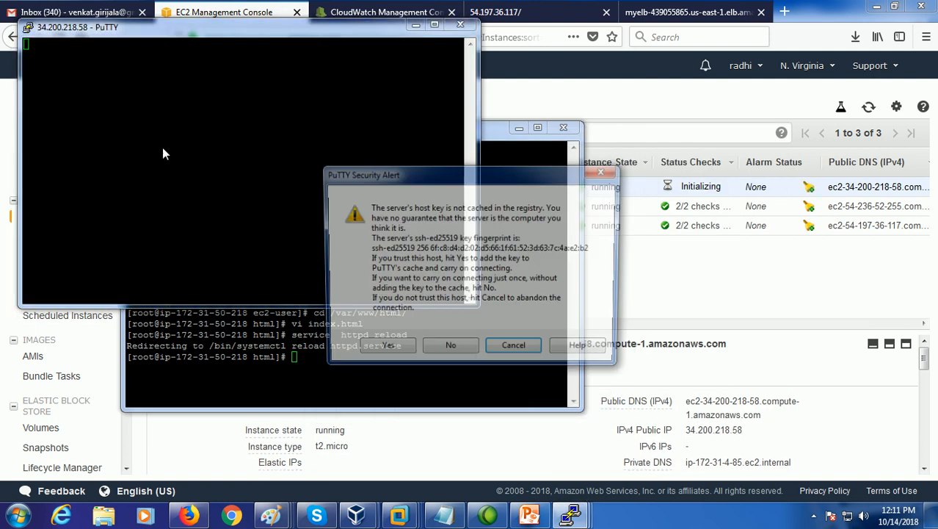
left_click(381, 350)
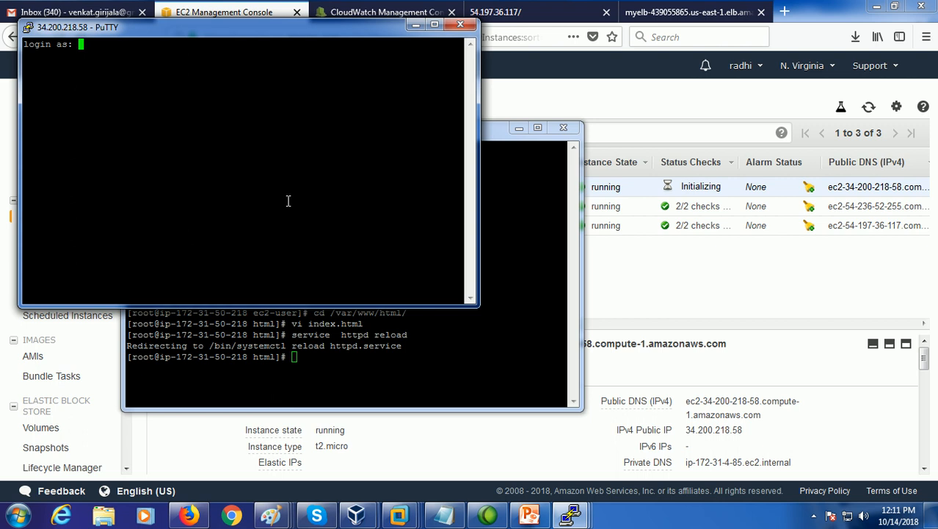
type("c")
key("BackSpace")
key("Return")
key("Return")
Switch to the root user with sudo su and change to the /var/www/html/ directory
type("sud")
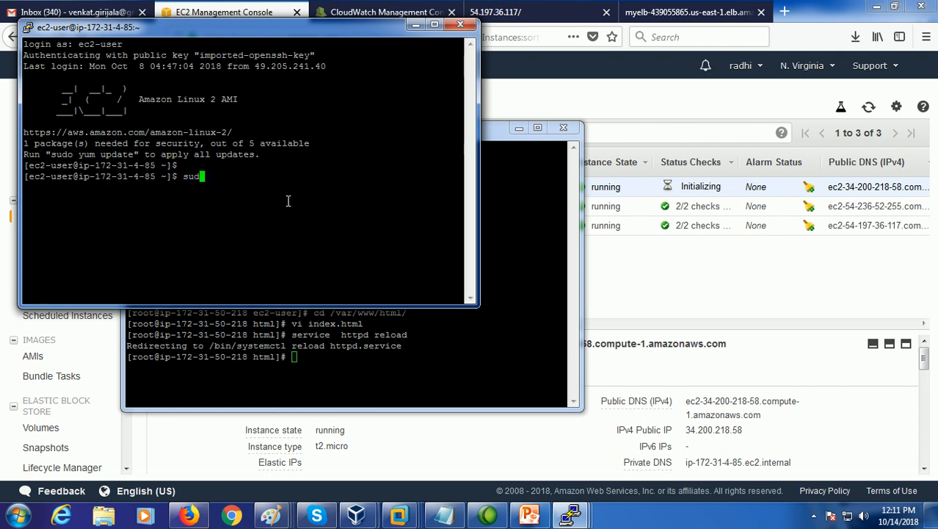
type("o su")
key("Return")
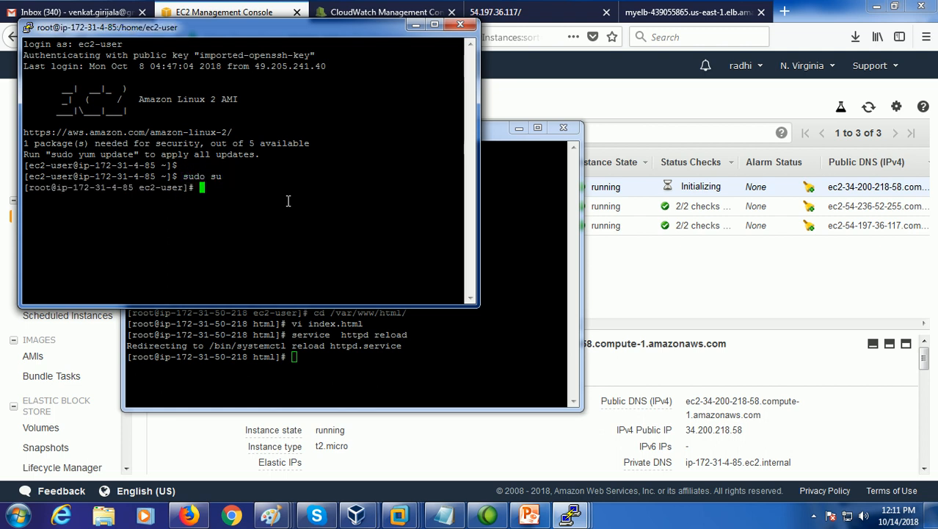
key("Return")
type("cd /var/www/")
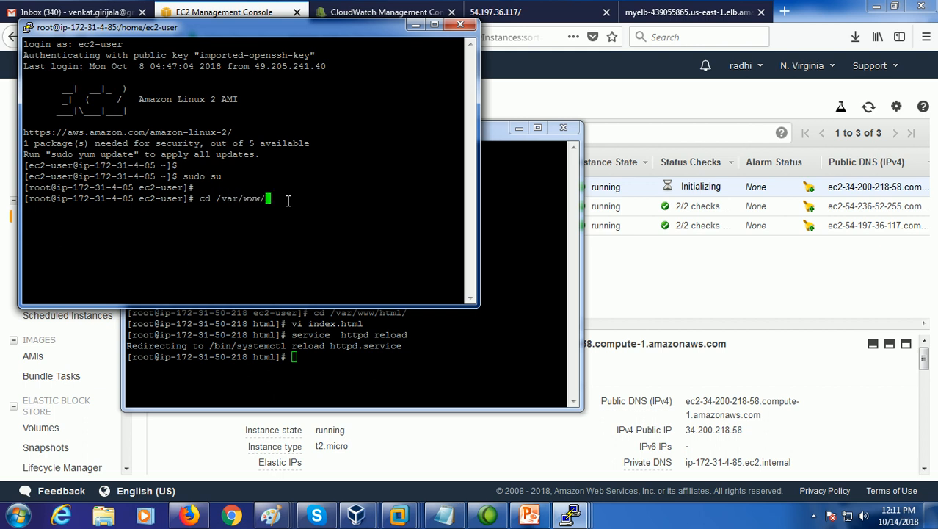
type("html/")
key("Return")
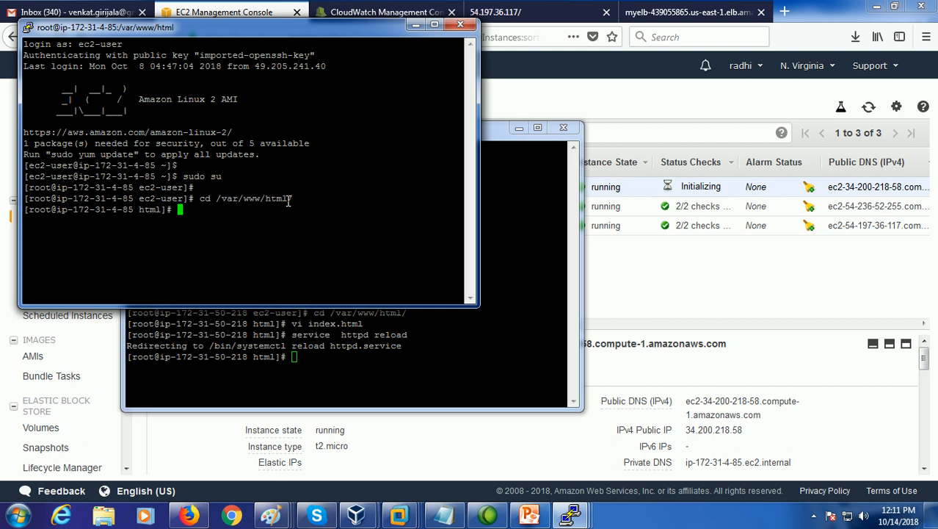
Open index.html in vi and change the page's background color to orange
type("vi ind")
key("Tab")
key("Return")
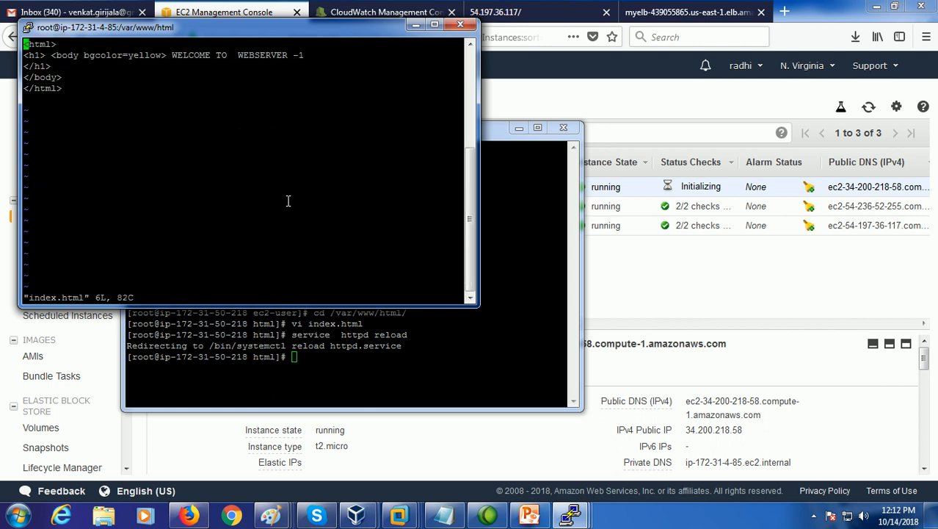
key("i")
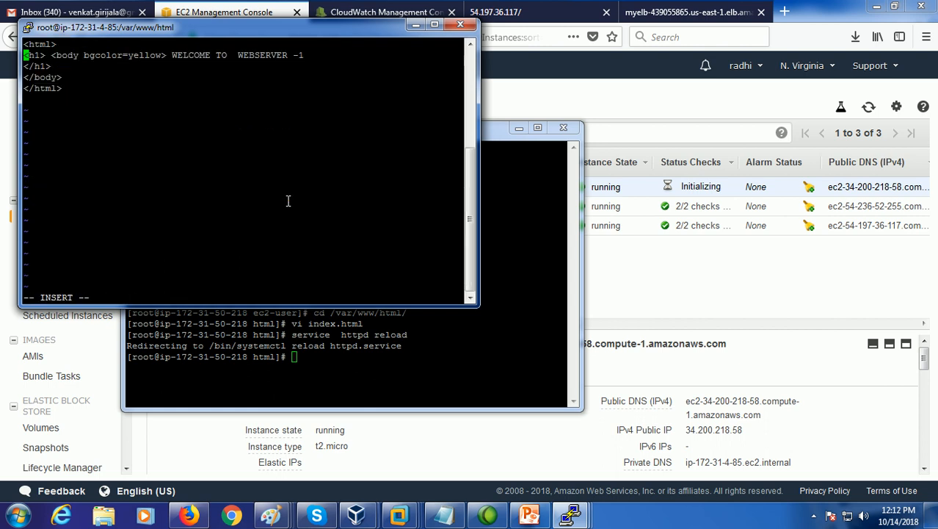
key("Right")
key("Right")
key("Right")
key("Right")
key("Right")
key("Right")
key("Right")
key("Right")
key("Right")
key("Right")
key("Right")
key("Right")
key("Right")
key("Right")
key("Right")
key("Right")
key("Right")
key("Right")
key("Right")
key("Right")
key("BackSpace")
key("BackSpace")
key("BackSpace")
key("BackSpace")
key("BackSpace")
key("BackSpace")
type("orang")
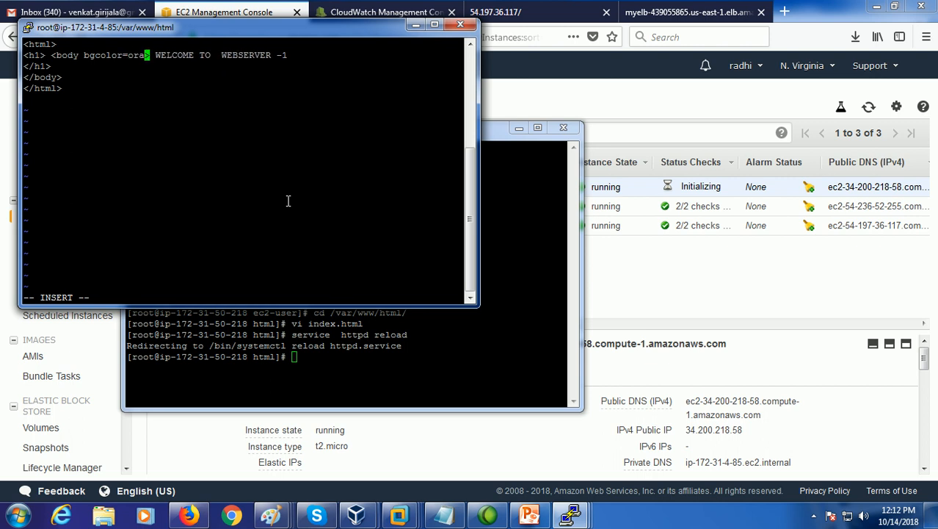
type("e")
Change the welcome text in index.html to WEBSERVER -3, then save the file and leave vi
key("Right")
key("Right")
key("Right")
key("Right")
key("Right")
key("Right")
key("Right")
key("Right")
key("Right")
key("Right")
key("Right")
key("Right")
key("Right")
key("Right")
key("Right")
key("Right")
key("Right")
key("Right")
key("Right")
key("Right")
key("BackSpace")
type("3")
key("Escape")
type(":")
key("Return")
Reload the httpd service on the new instance
type("service ")
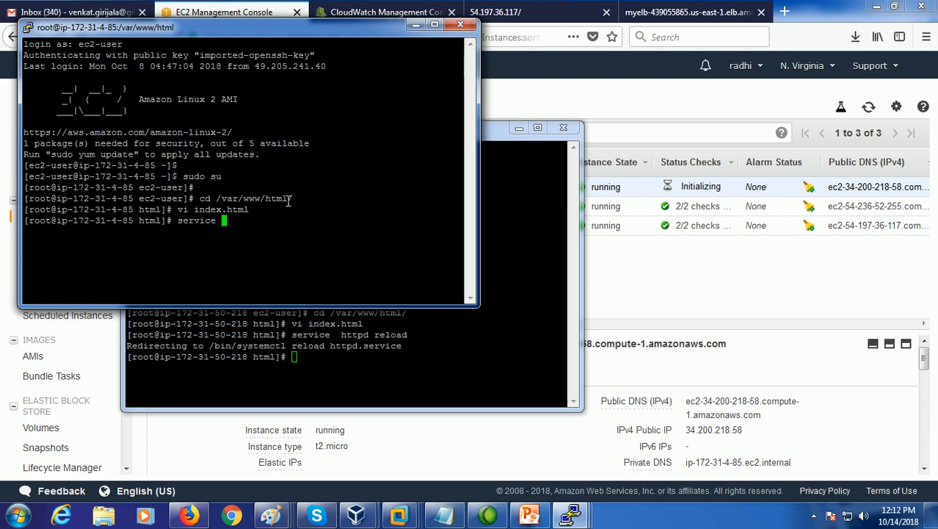
type(" httpd reload")
key("Return")
Reload the myelb load balancer page in the browser several times to check which web servers respond
left_click(691, 12)
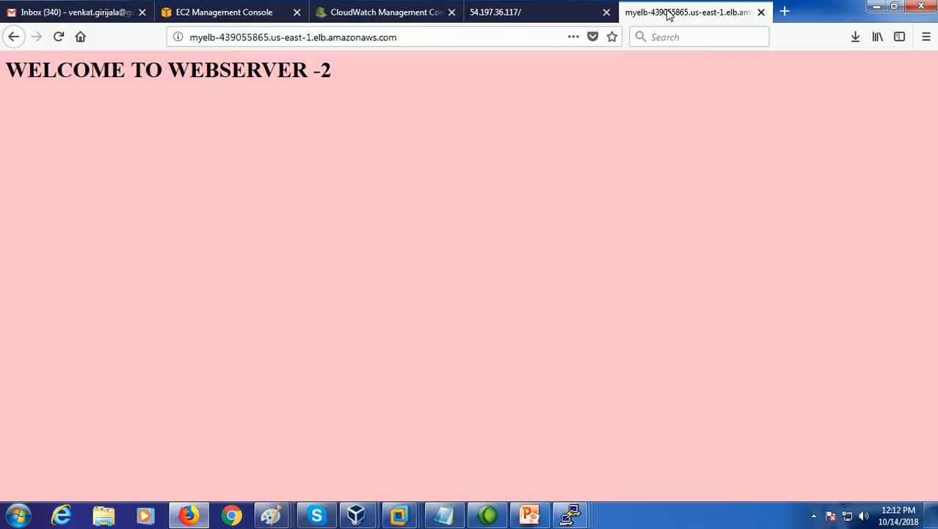
left_click(65, 43)
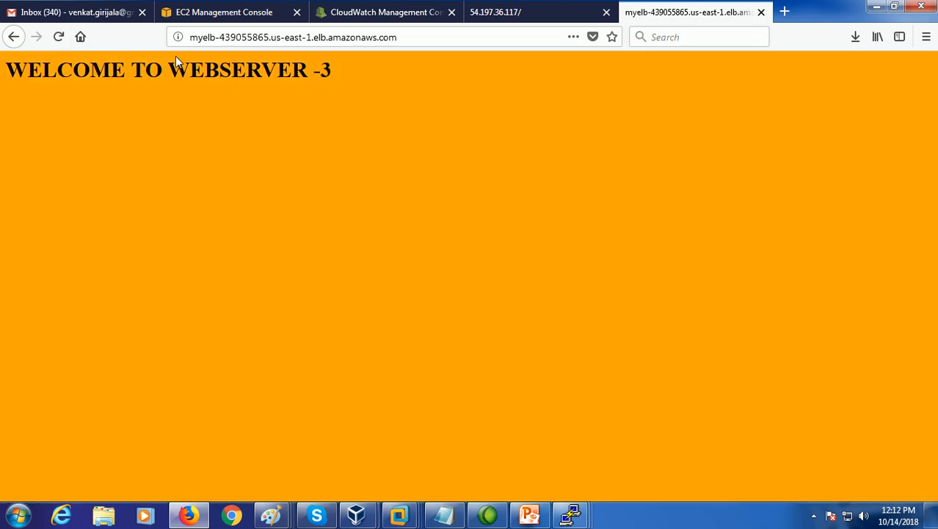
left_click(63, 42)
left_click(63, 42)
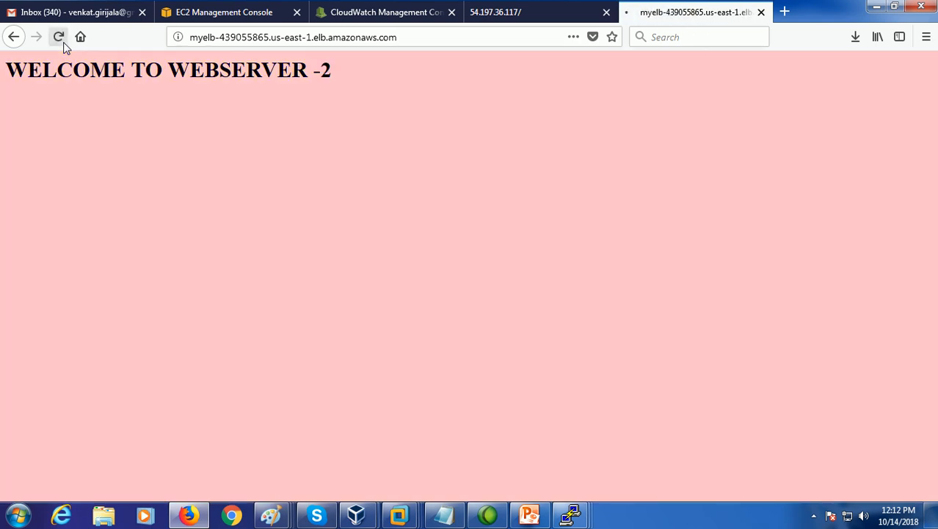
left_click(63, 42)
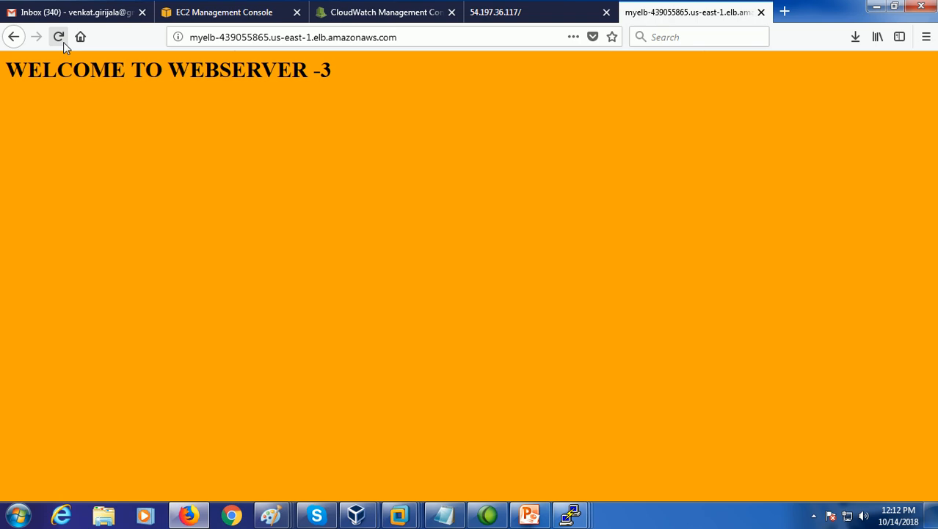
Refresh the EC2 instances list and go to the Auto Scaling groups page
left_click(176, 15)
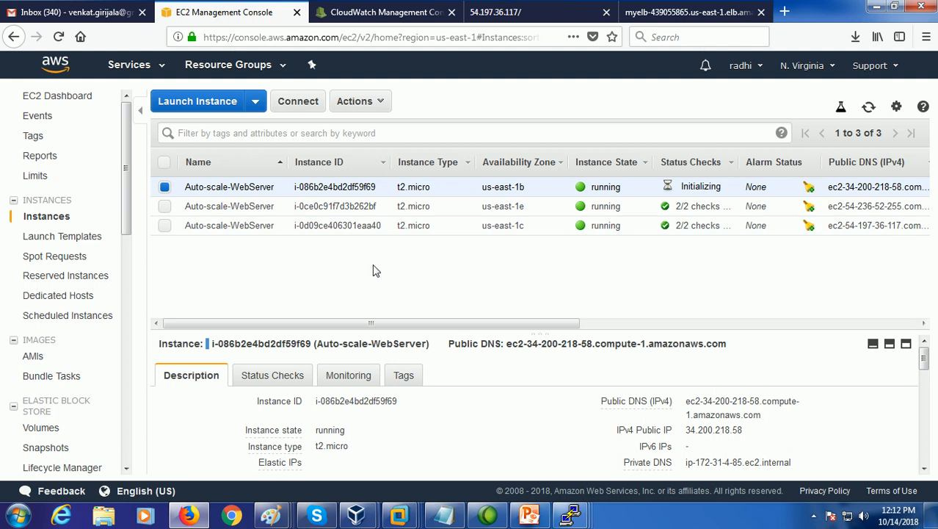
left_click(869, 107)
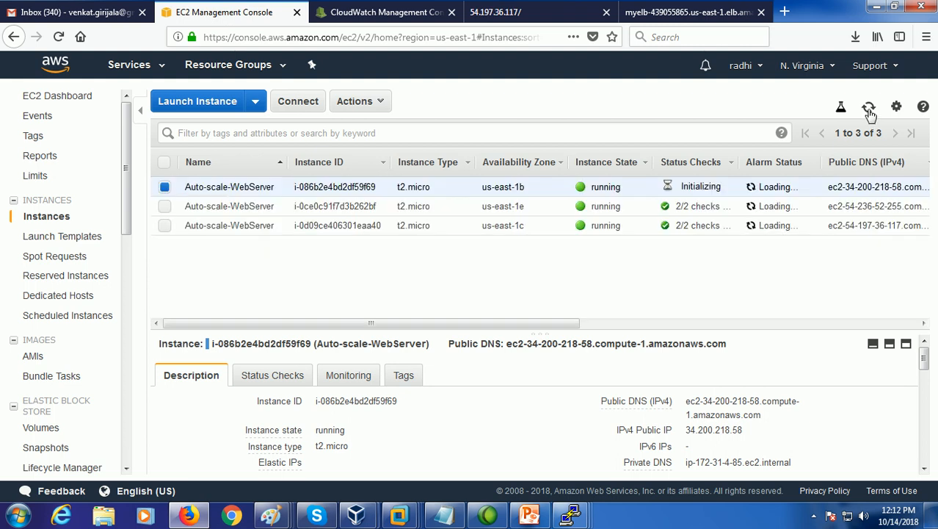
scroll(109, 338, "down", 3)
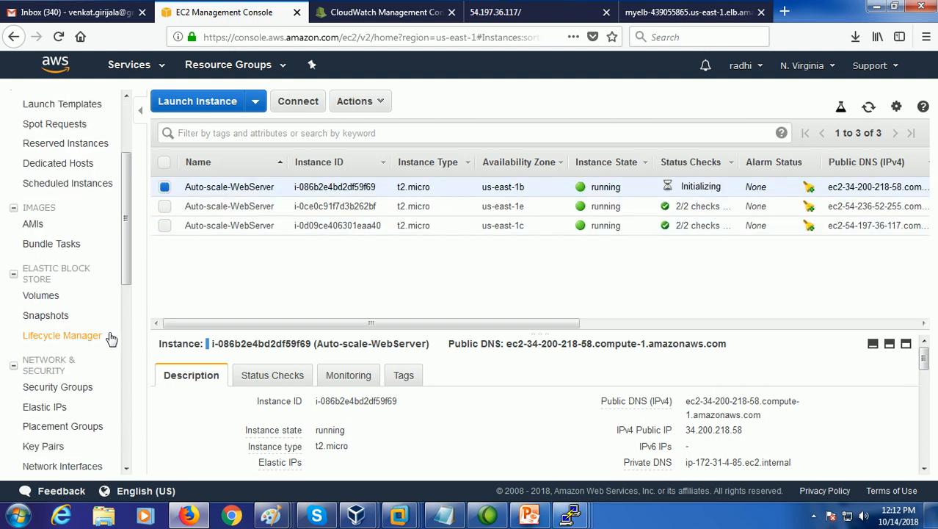
scroll(99, 380, "down", 2)
scroll(94, 389, "down", 4)
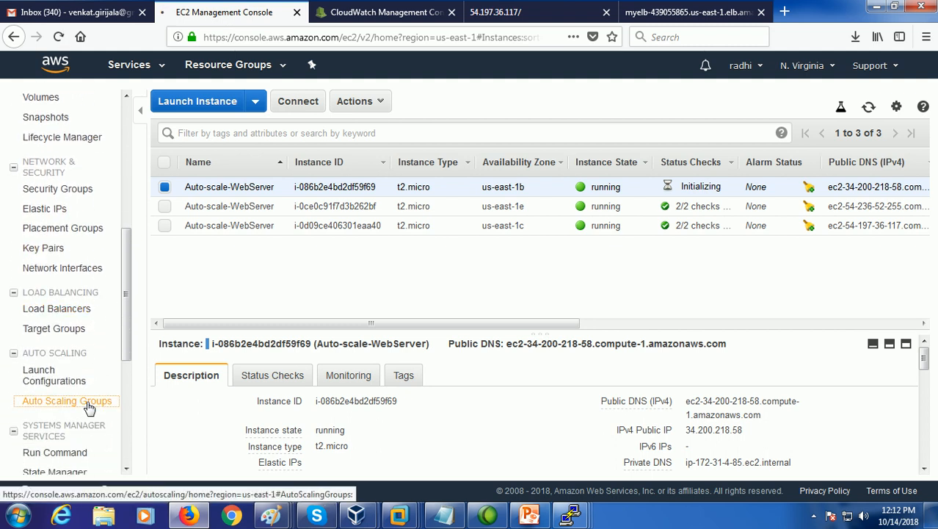
left_click(89, 406)
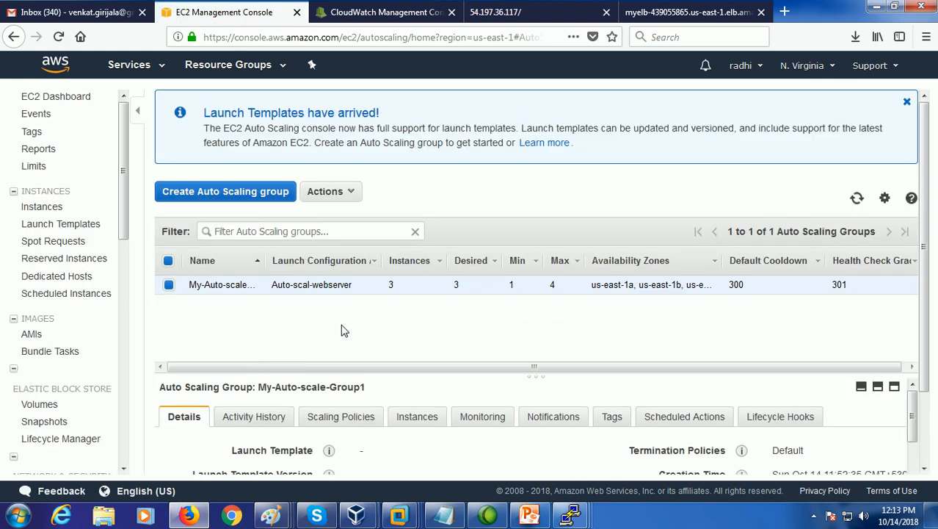
Open the activity history of My-Auto-scale-Group1 and expand the latest instance launch to read its cause
scroll(341, 331, "down", 1)
scroll(342, 330, "down", 2)
left_click(281, 339)
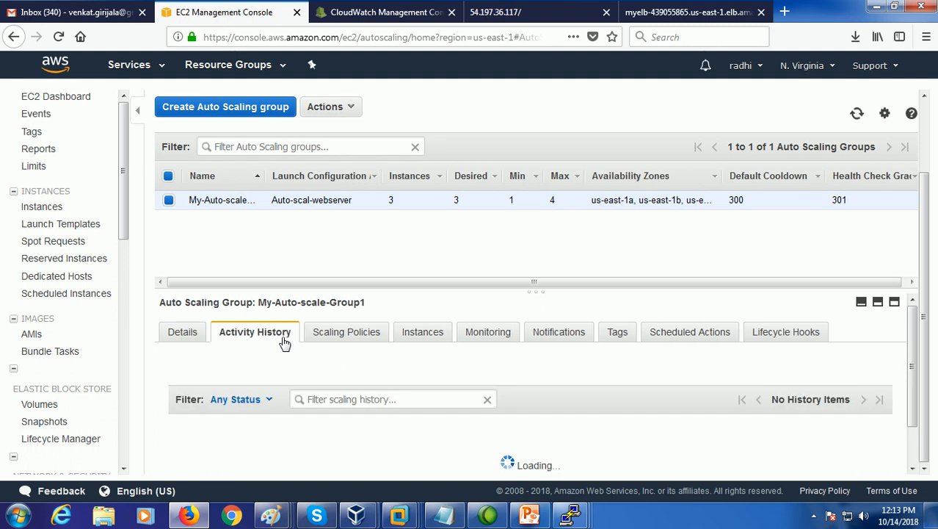
scroll(283, 351, "down", 1)
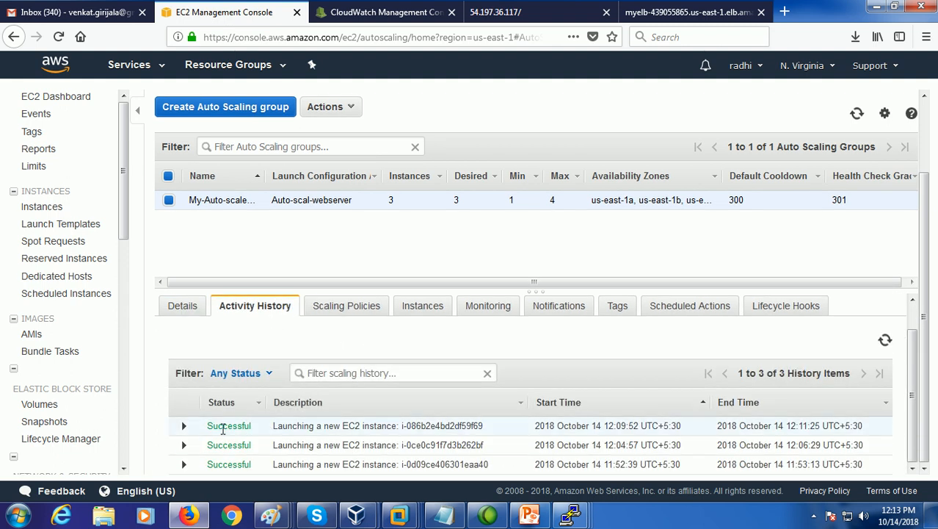
left_click(184, 426)
scroll(271, 432, "down", 2)
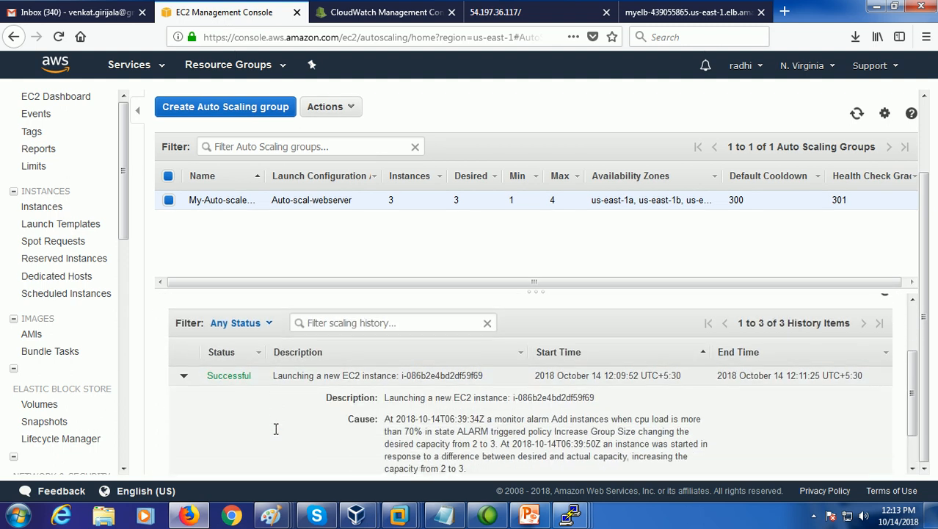
scroll(286, 430, "down", 1)
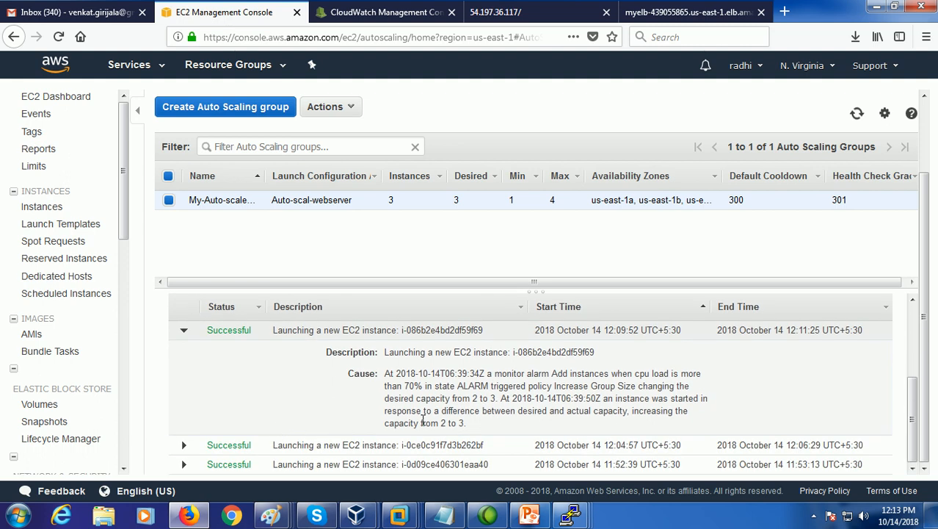
Read the My-Auto-scale-Group1 launch notification and the CPU load above 70% alarm e-mail in Gmail, then return to the inbox
left_click(78, 12)
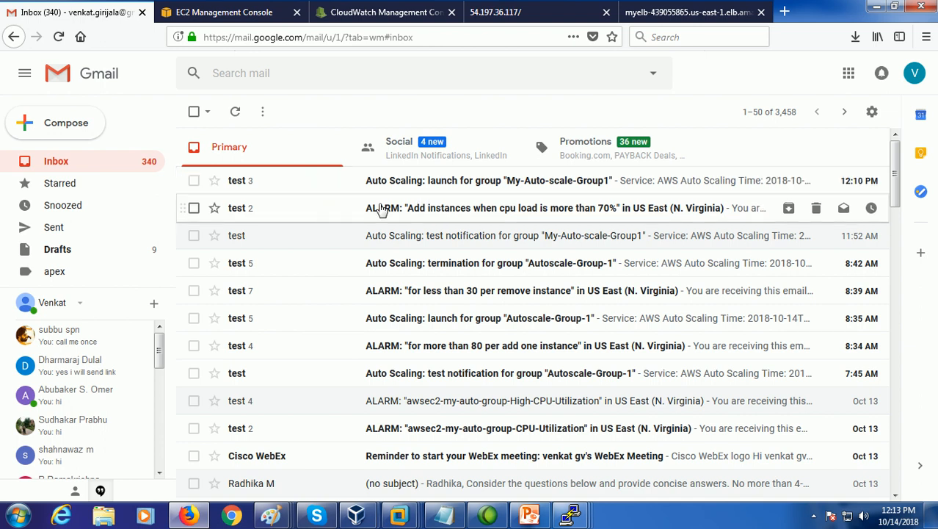
left_click(404, 193)
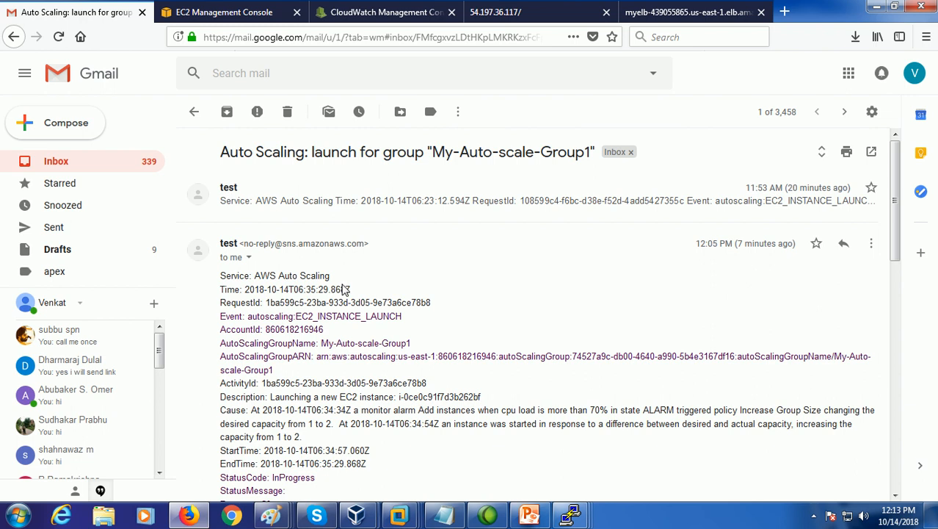
scroll(344, 290, "down", 2)
scroll(309, 356, "down", 2)
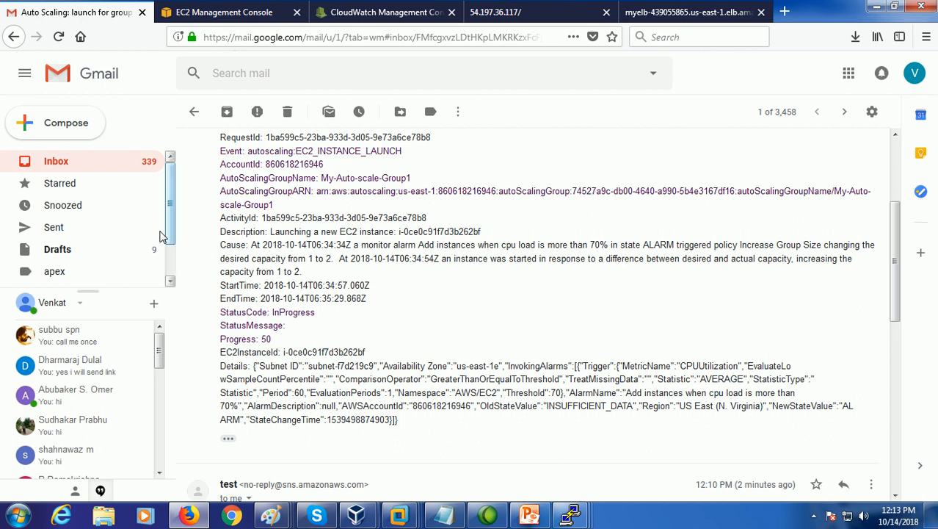
left_click(83, 162)
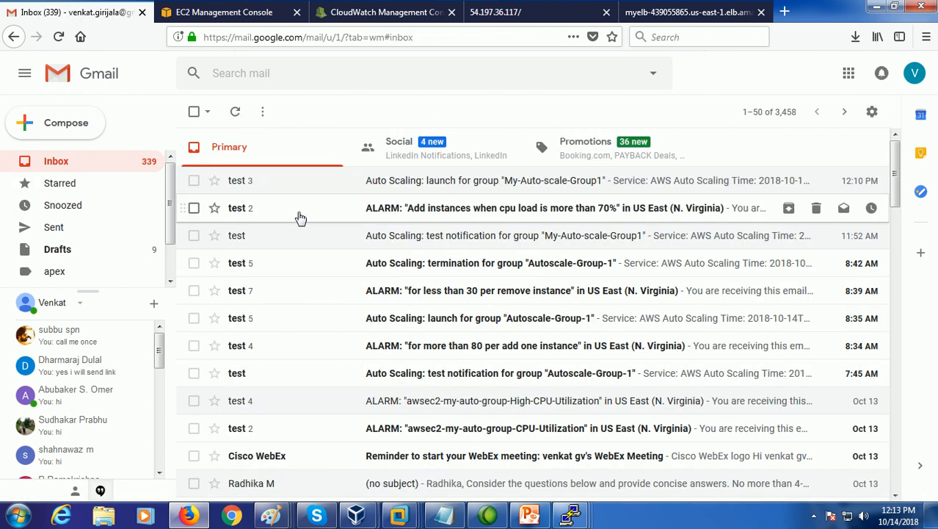
left_click(299, 217)
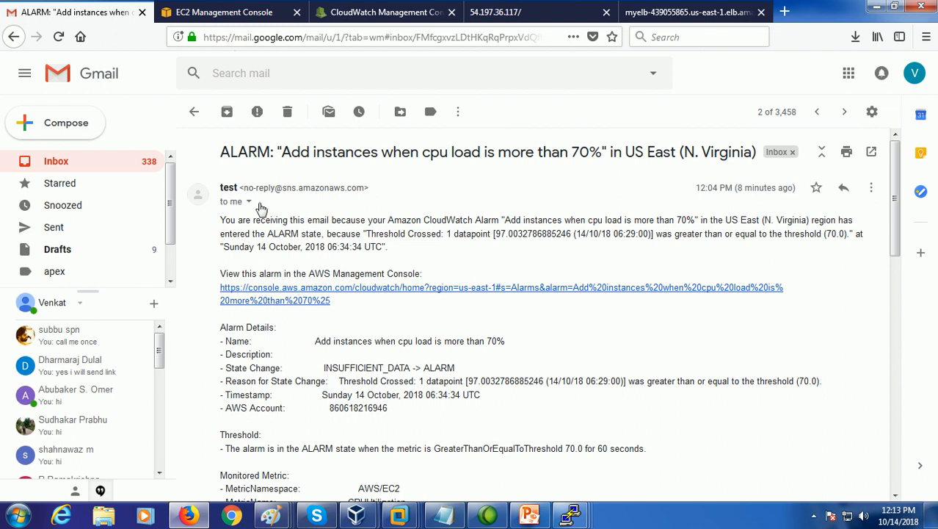
left_click(97, 172)
Return to the EC2 console and refresh the Auto Scaling groups list to check for another launch
left_click(223, 16)
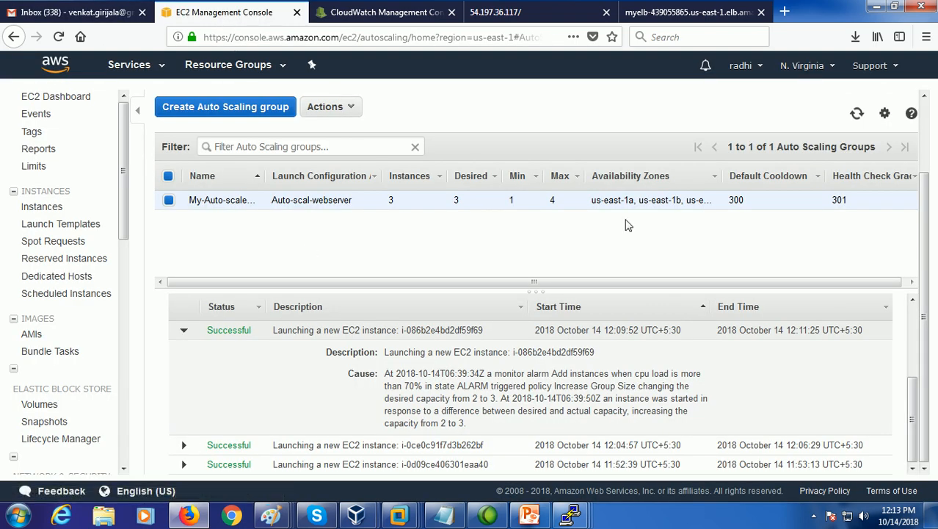
left_click(857, 116)
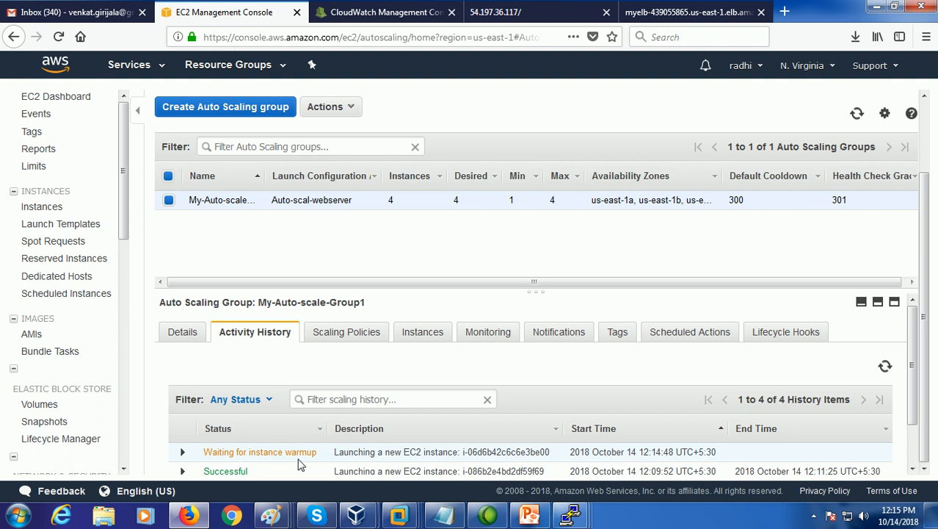
Select the new us-east-1a instance in the EC2 instances list and highlight its IPv4 public IP
left_click(53, 213)
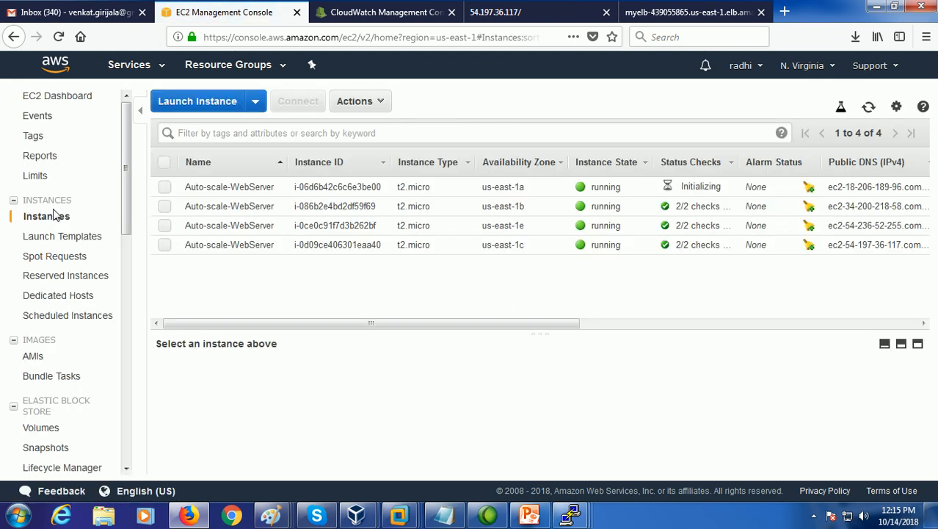
left_click(166, 190)
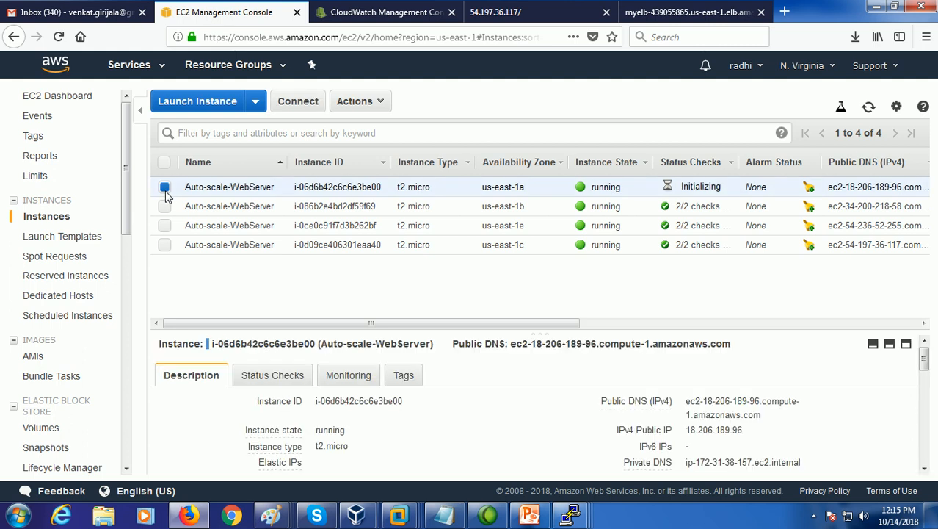
left_click(754, 430)
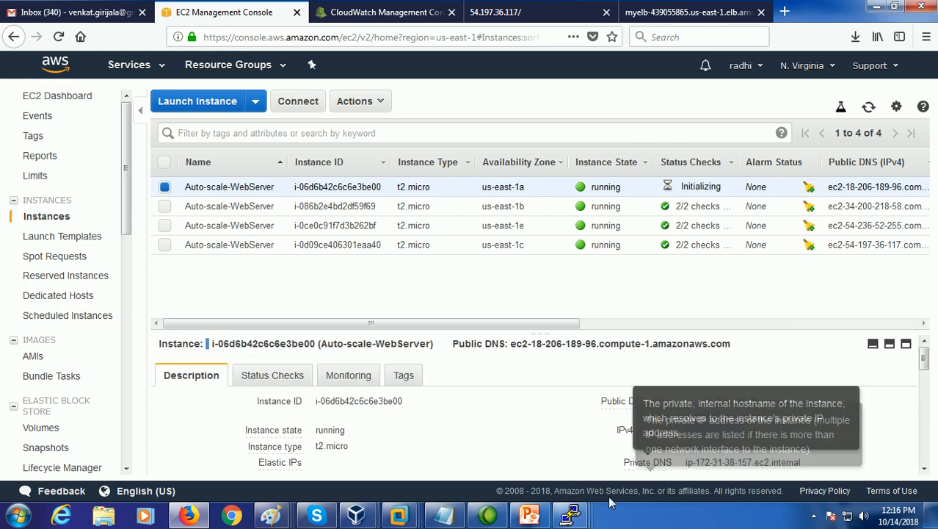
Start a new PuTTY session from the existing terminal and set its host to the instance's public IP, 18.206.189.96
mouse_move(570, 515)
left_click(629, 438)
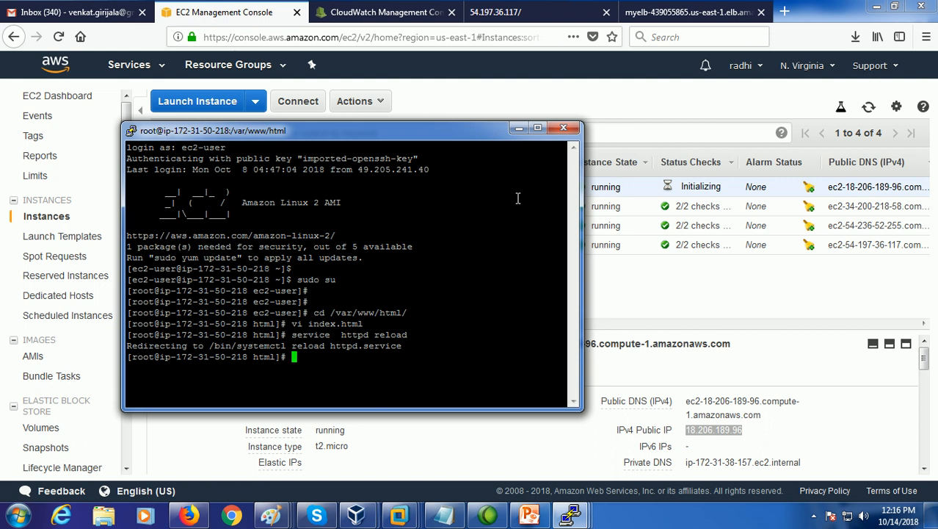
right_click(450, 140)
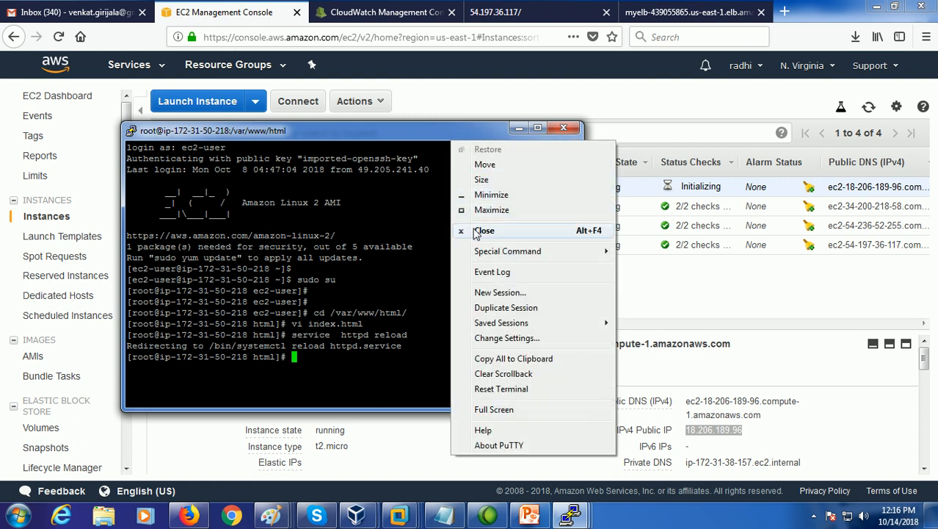
left_click(500, 293)
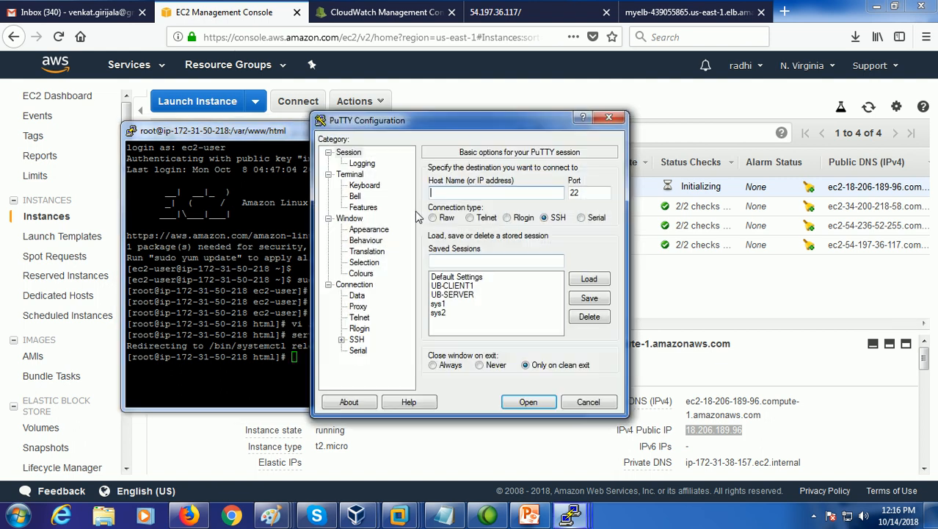
right_click(452, 193)
left_click(331, 251)
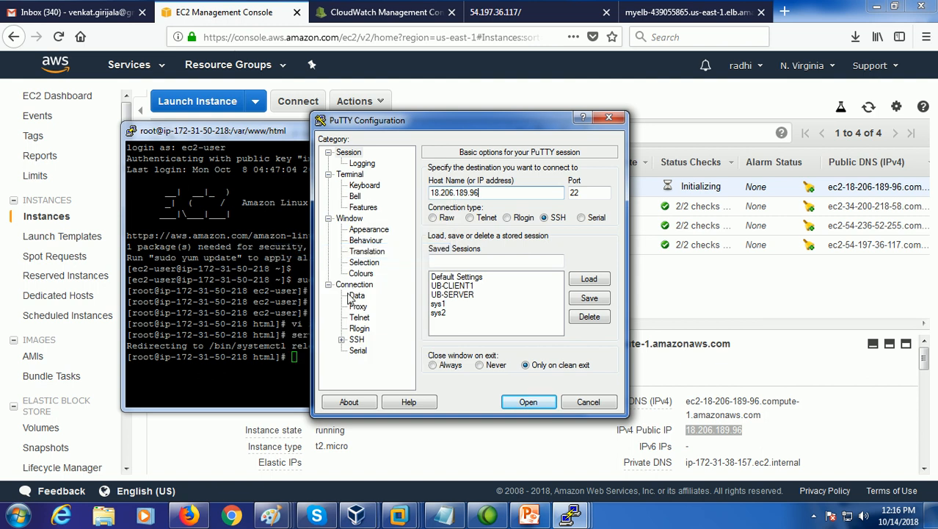
Set demo-server.ppk as the SSH authentication private key file and open the connection
left_click(341, 341)
left_click(370, 329)
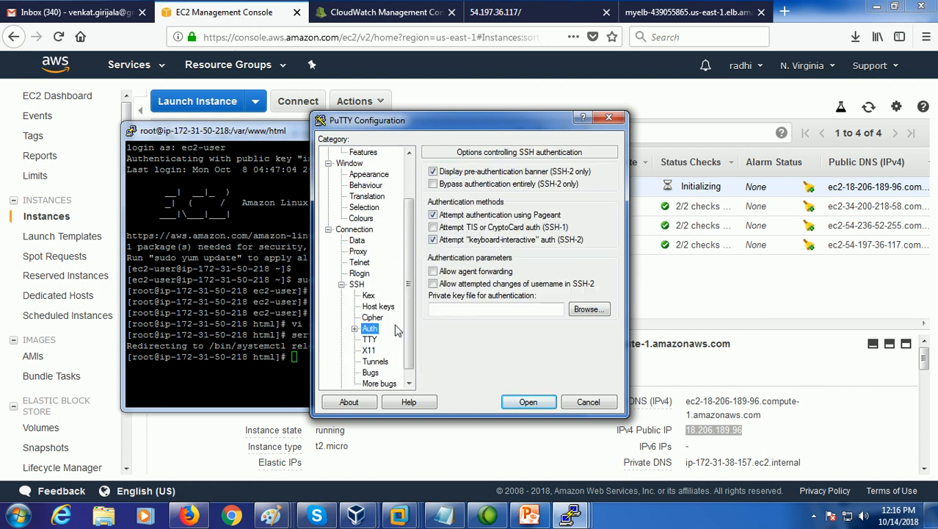
left_click(589, 308)
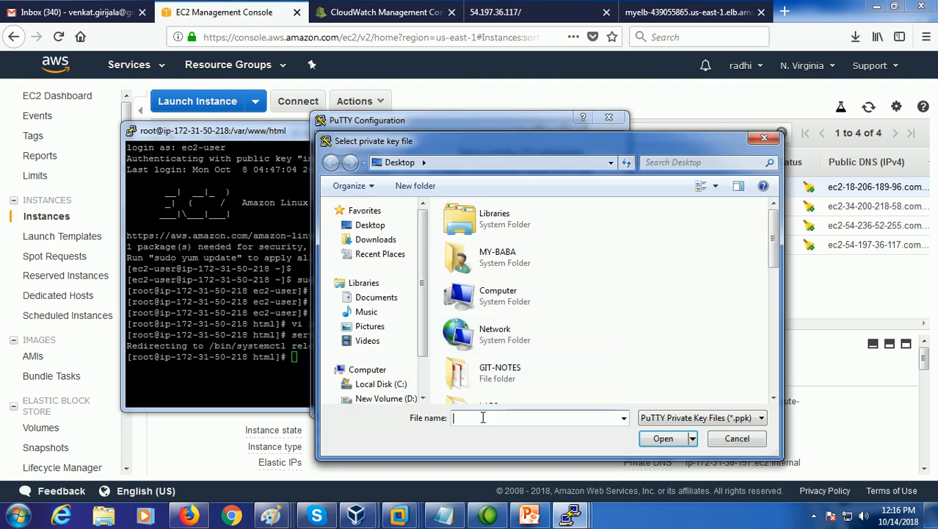
type("de")
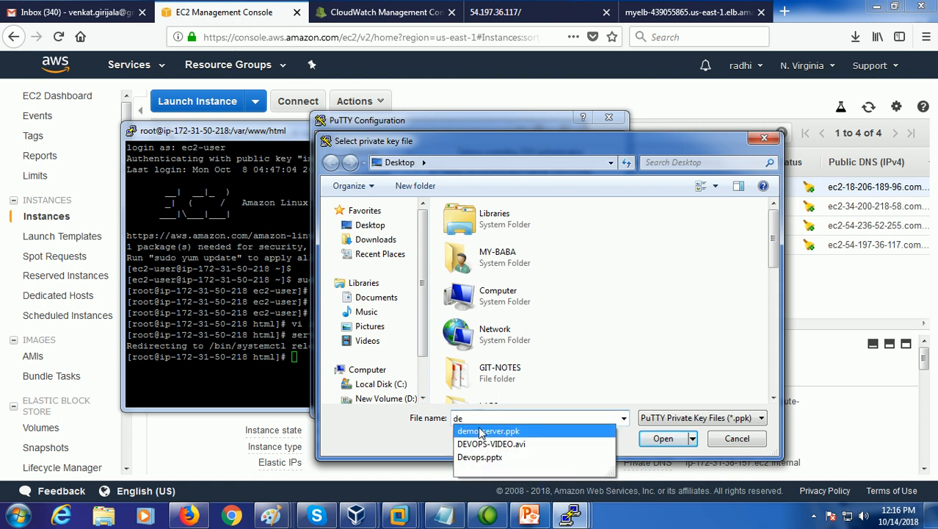
left_click(485, 432)
left_click(644, 436)
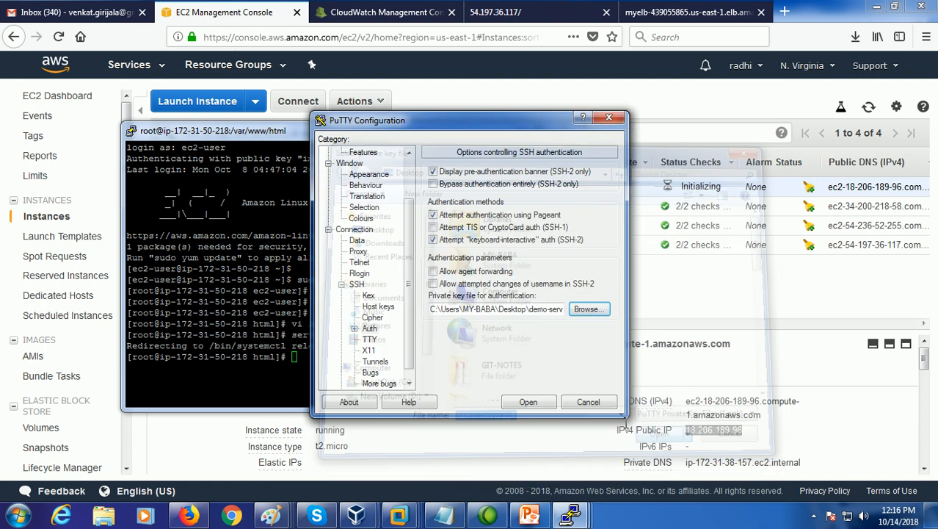
left_click(528, 402)
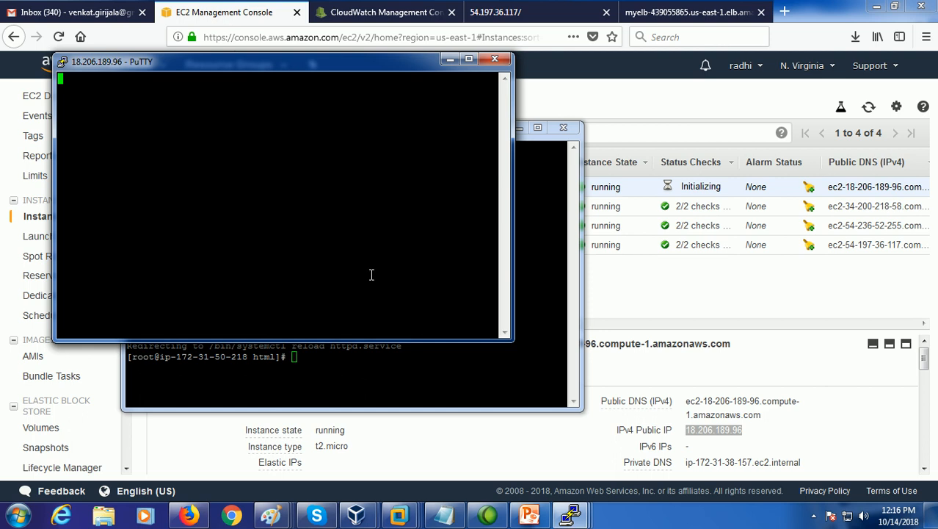
Log in to the new instance as ec2-user and switch to root with sudo su
left_click(382, 350)
type("ec2-user")
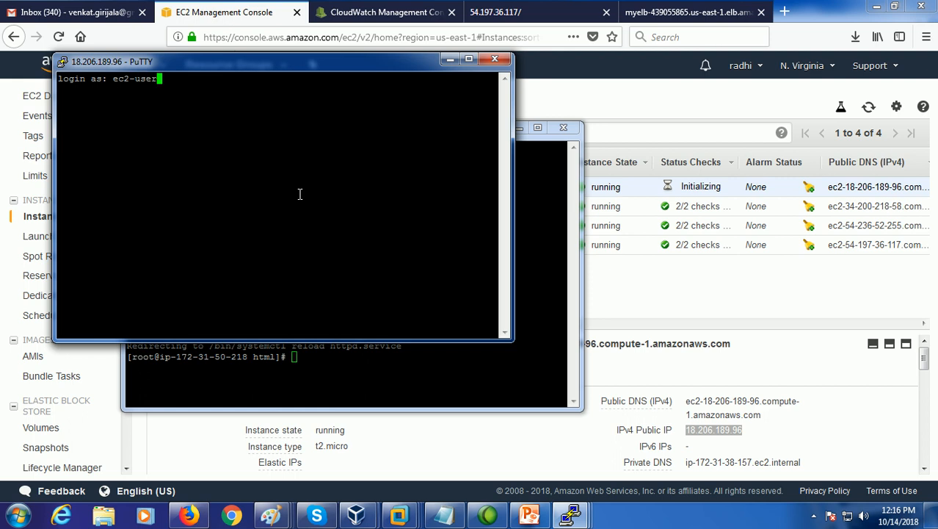
key("Return")
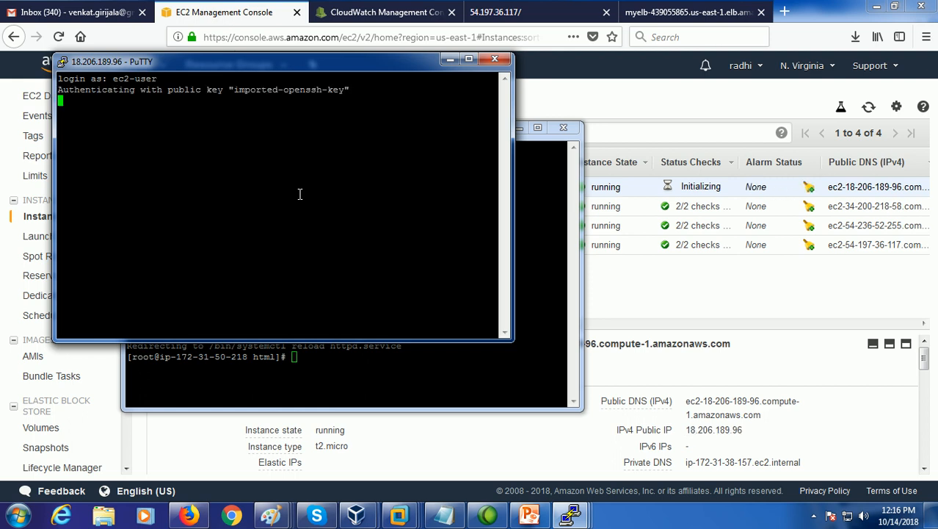
type("sudo su")
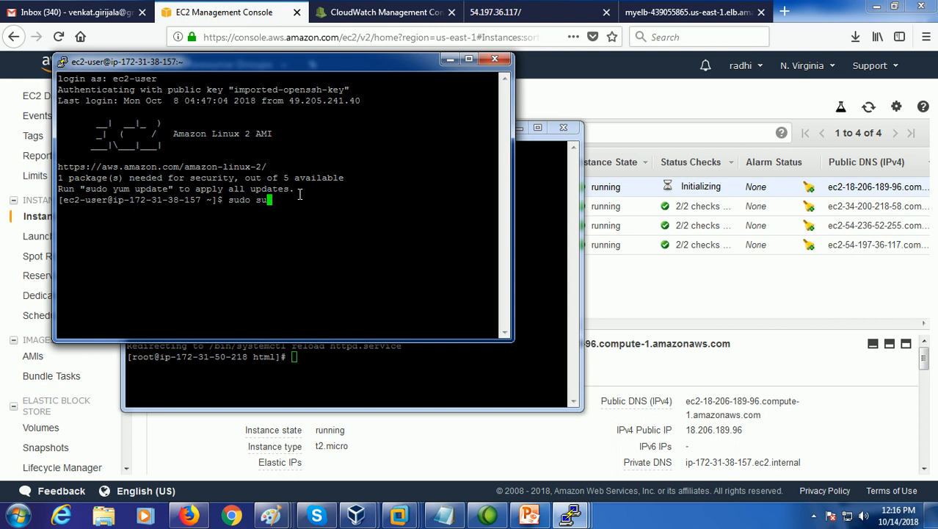
key("Return")
Change to the /var/www/html/ directory and open index.html in vi
type("cd /var/w")
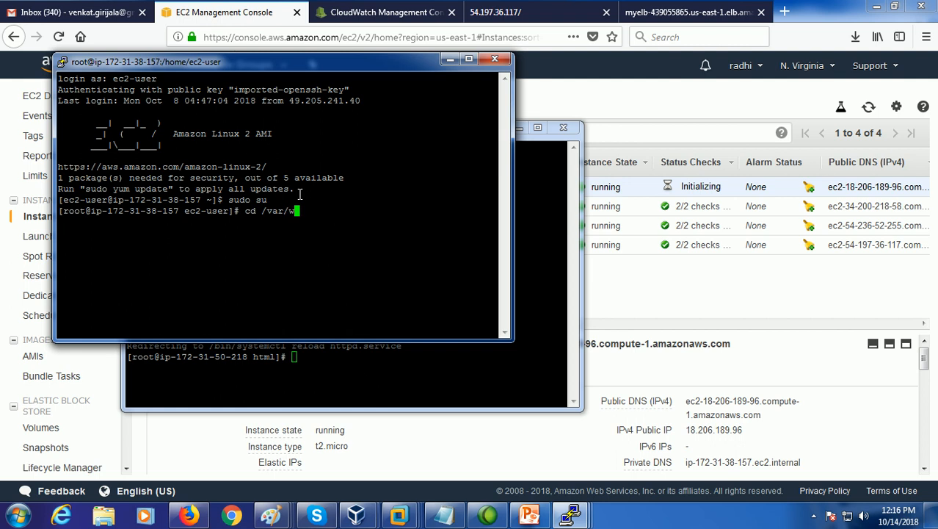
key("Tab")
type("h")
key("Tab")
key("Return")
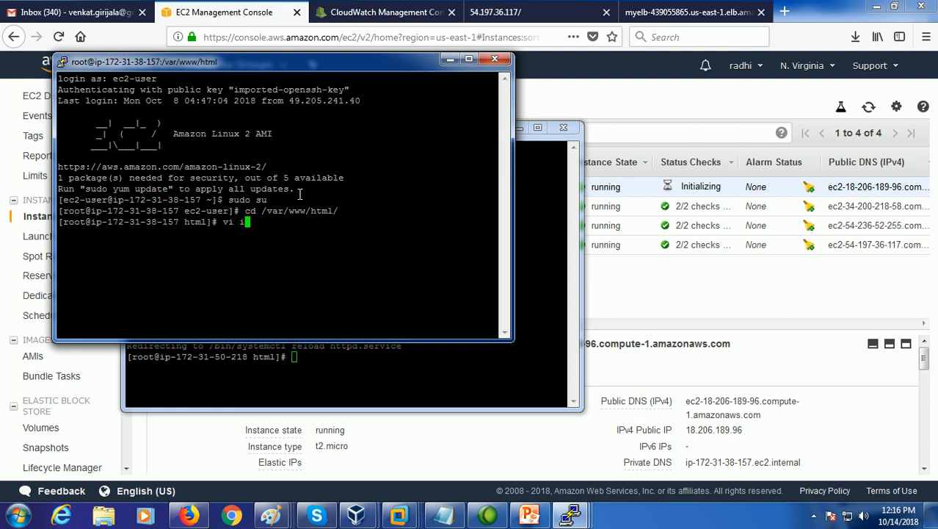
type("vi ind")
key("Tab")
key("Return")
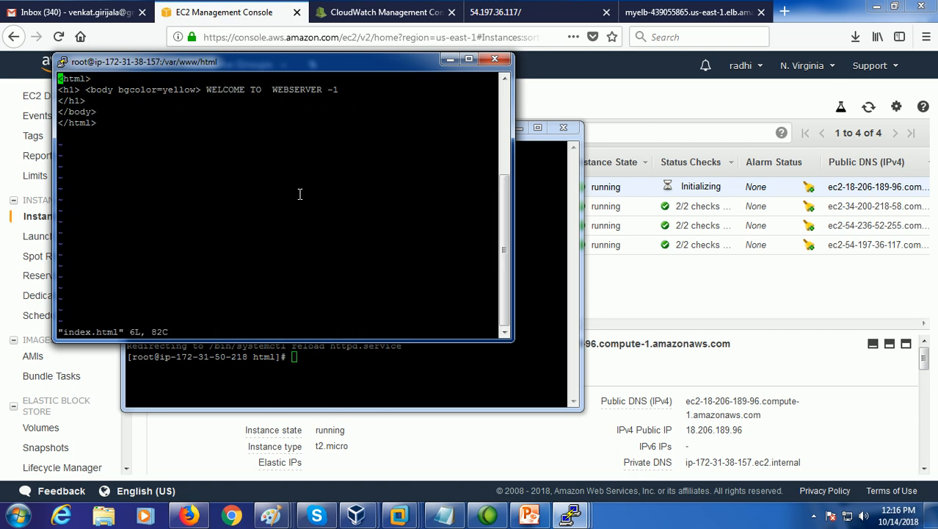
Change the body background color in index.html to purple
key("i")
key("Down")
key("Down")
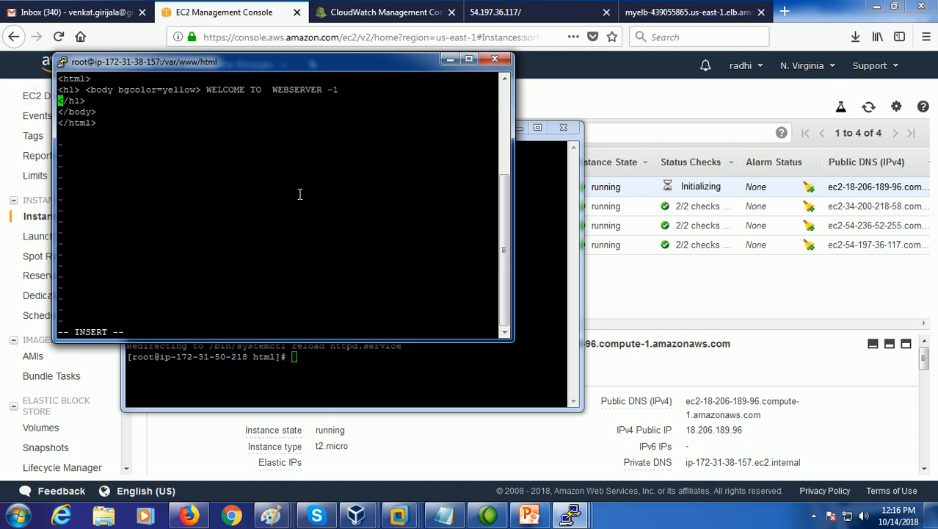
key("Right")
key("Right")
key("Right")
key("Right")
key("Right")
key("Right")
key("Right")
key("Right")
key("Right")
key("Right")
key("Right")
key("Right")
key("Right")
key("Right")
key("Right")
key("Right")
key("Right")
key("Right")
key("Right")
key("Right")
key("BackSpace")
key("BackSpace")
key("BackSpace")
key("BackSpace")
key("BackSpace")
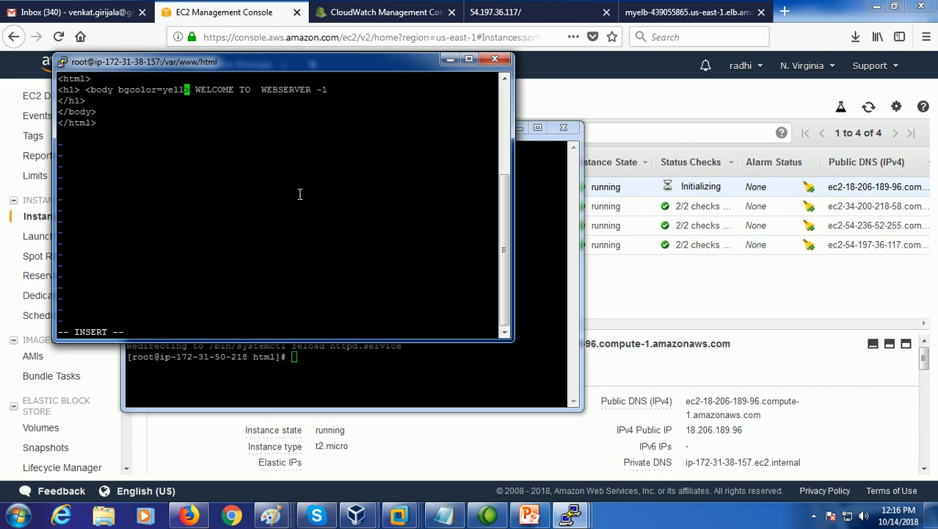
key("BackSpace")
type("purple")
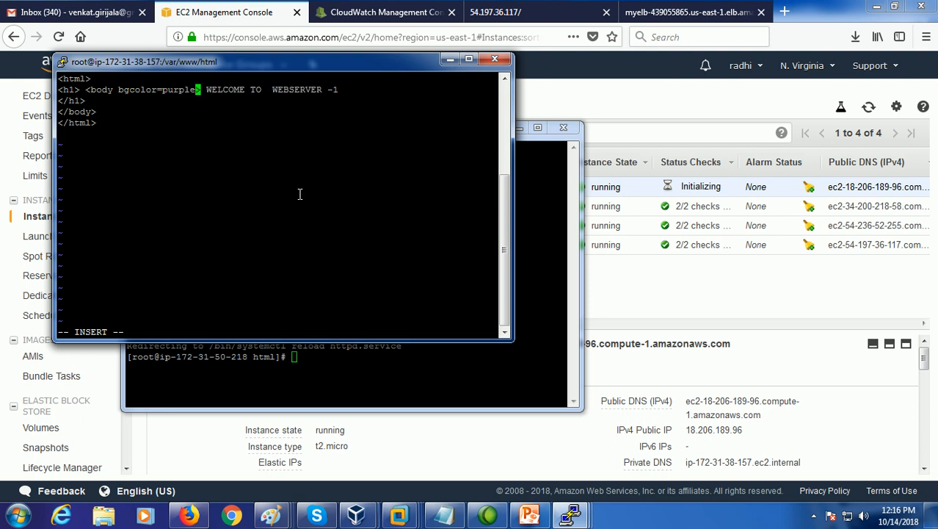
Change the webserver number in the index.html heading to 4, then save the file and exit vi
key("Right")
key("Right")
key("Right")
key("Right")
key("Right")
key("Right")
key("Right")
key("Right")
key("Right")
key("Right")
key("Right")
key("Right")
key("Right")
key("Right")
key("Right")
key("Right")
key("Right")
key("Right")
key("Right")
key("Right")
type("4")
key("Escape")
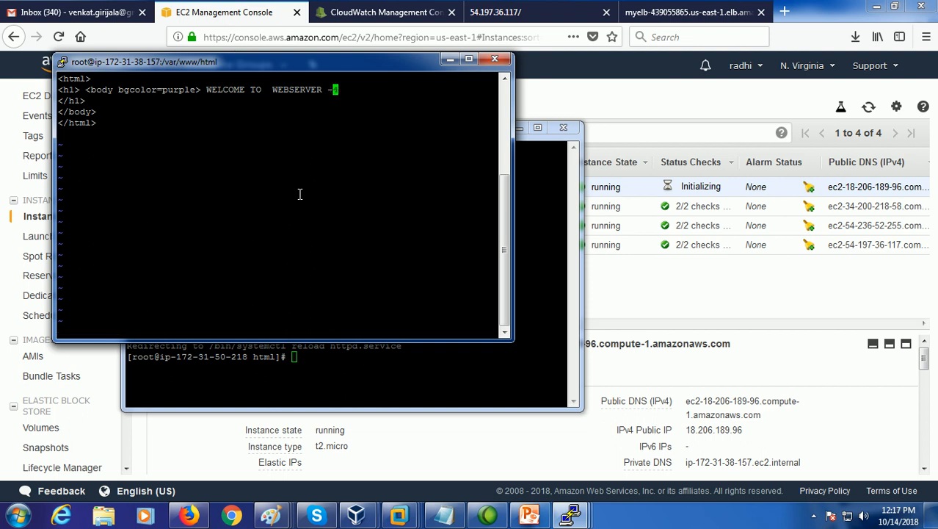
type(":x")
key("Return")
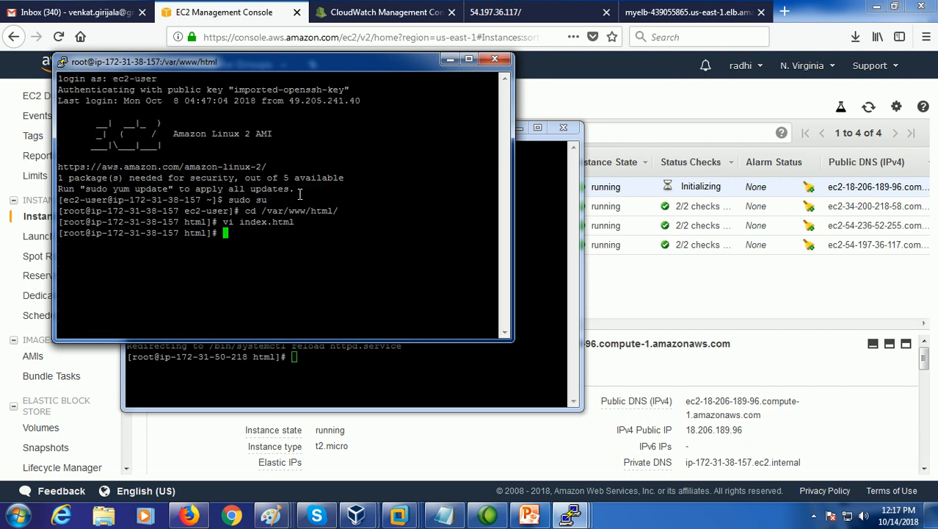
Reload the httpd service, then refresh the load balancer page in Firefox and highlight the server number in its heading
type("service  httpd reload")
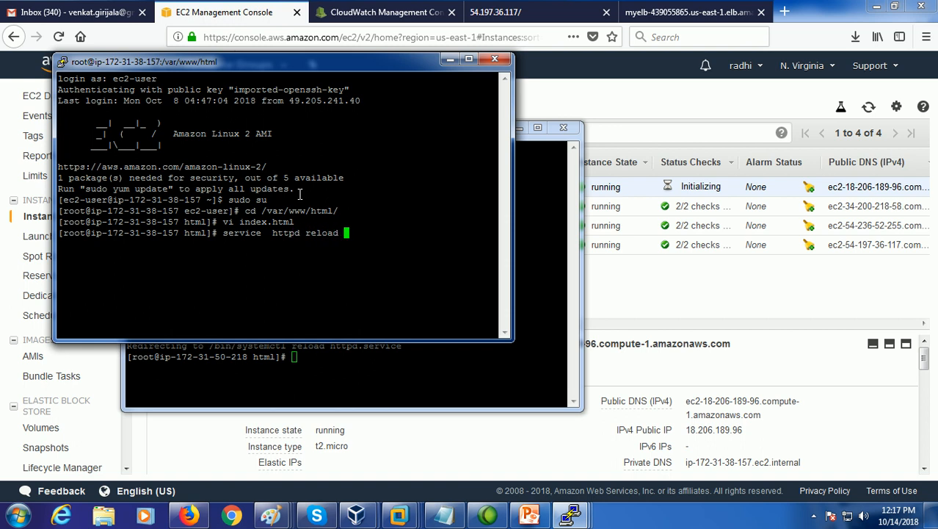
key("Return")
left_click(696, 14)
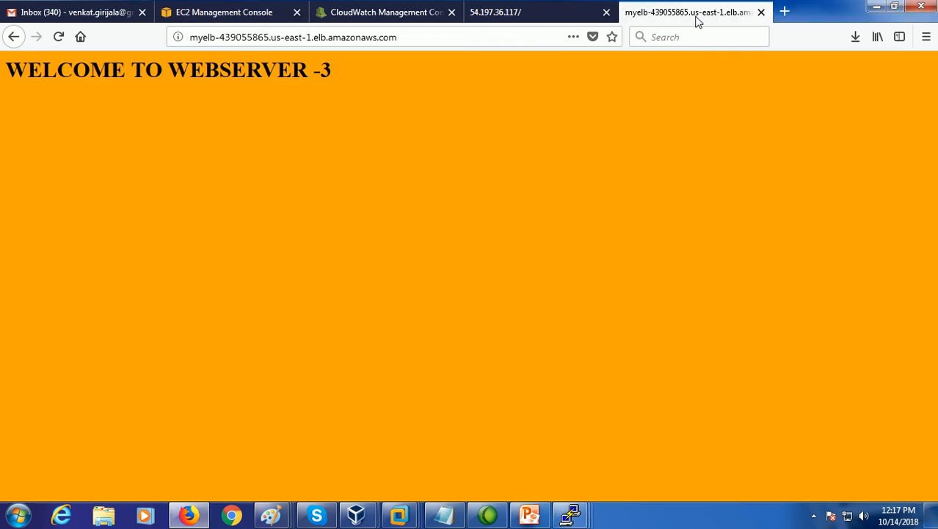
left_click(59, 37)
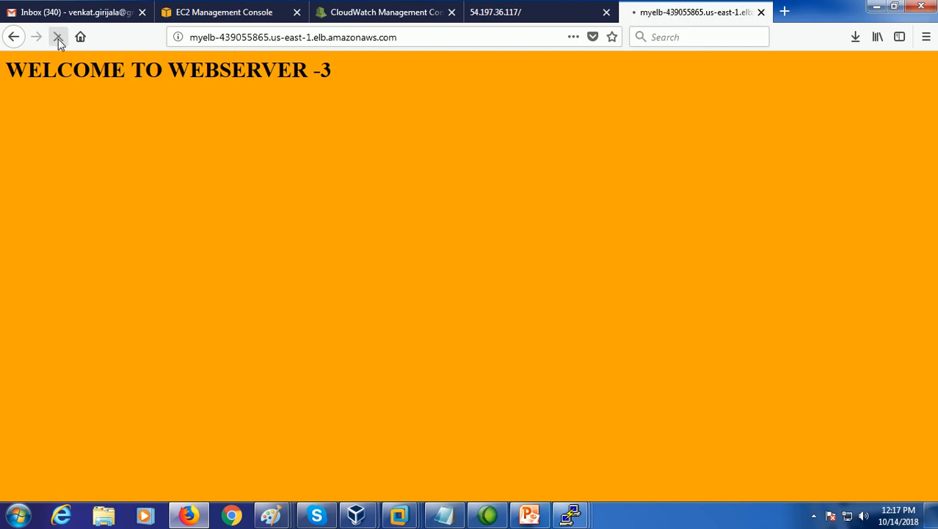
left_click_drag(224, 69, 328, 70)
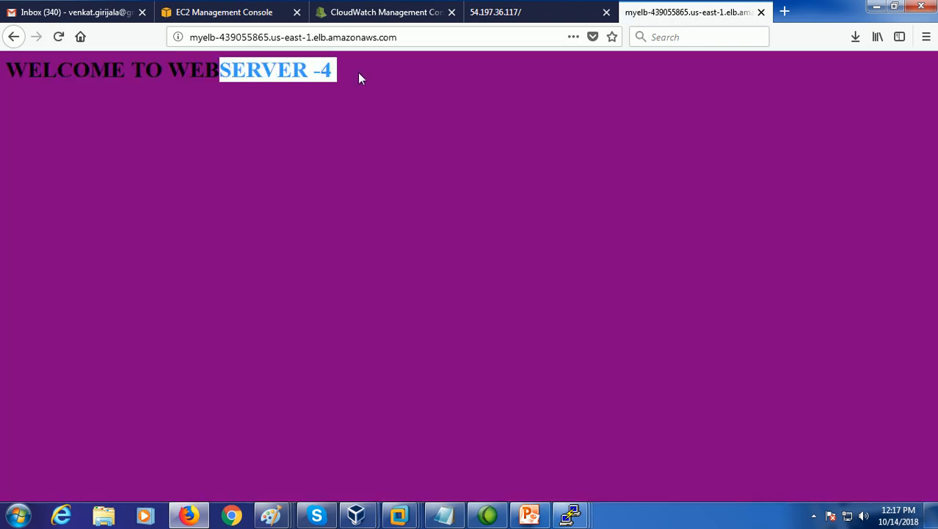
Refresh the load balancer page repeatedly to check that requests rotate among the web servers
left_click(61, 37)
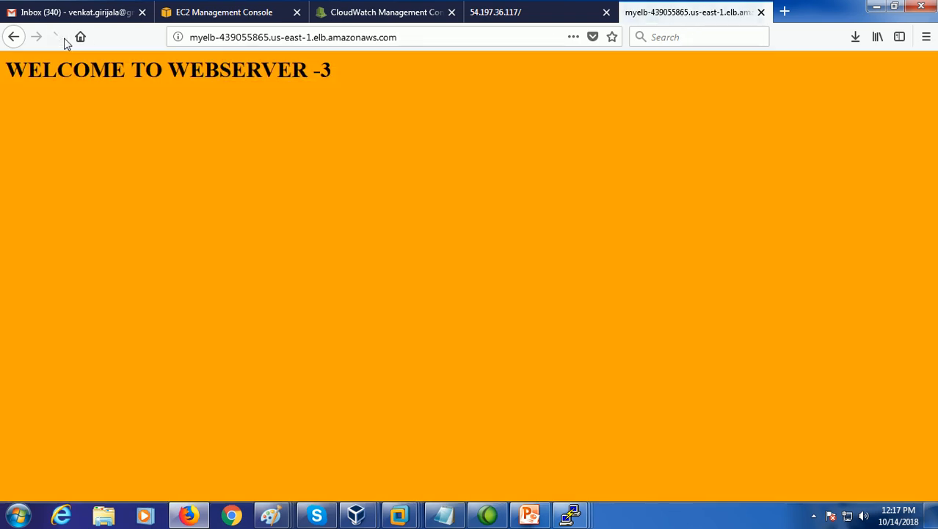
left_click(64, 40)
left_click(61, 38)
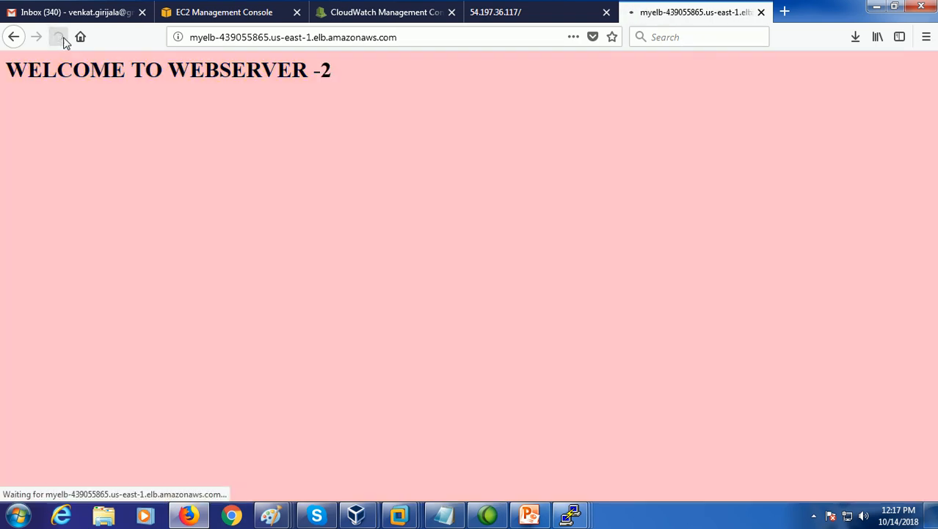
left_click(60, 37)
left_click(60, 38)
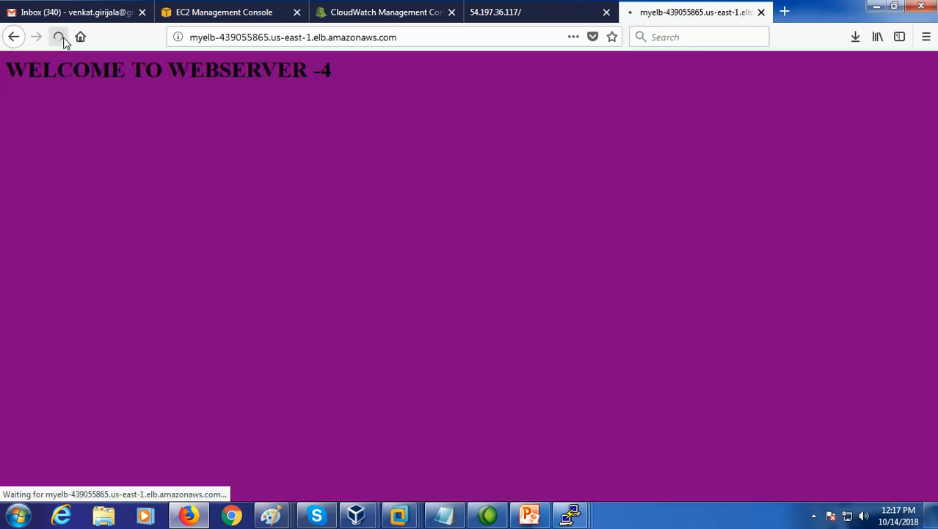
left_click(63, 40)
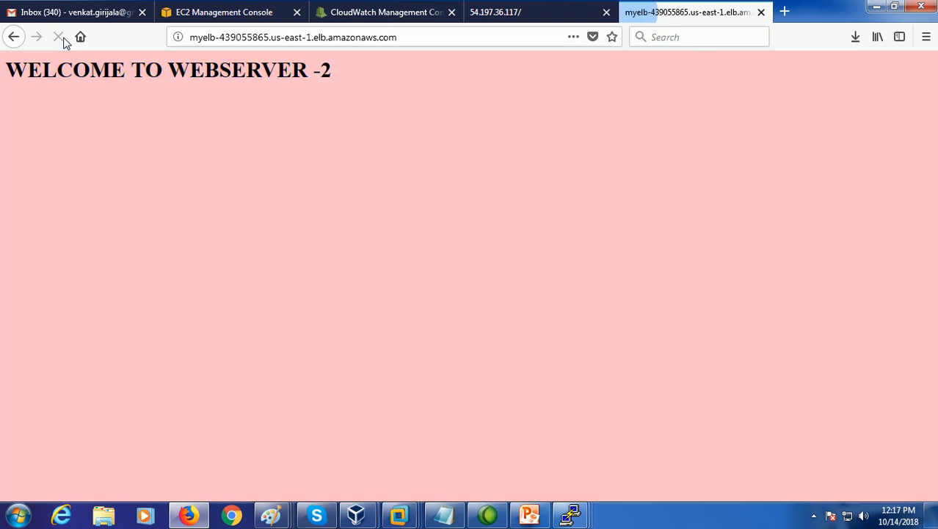
left_click(63, 40)
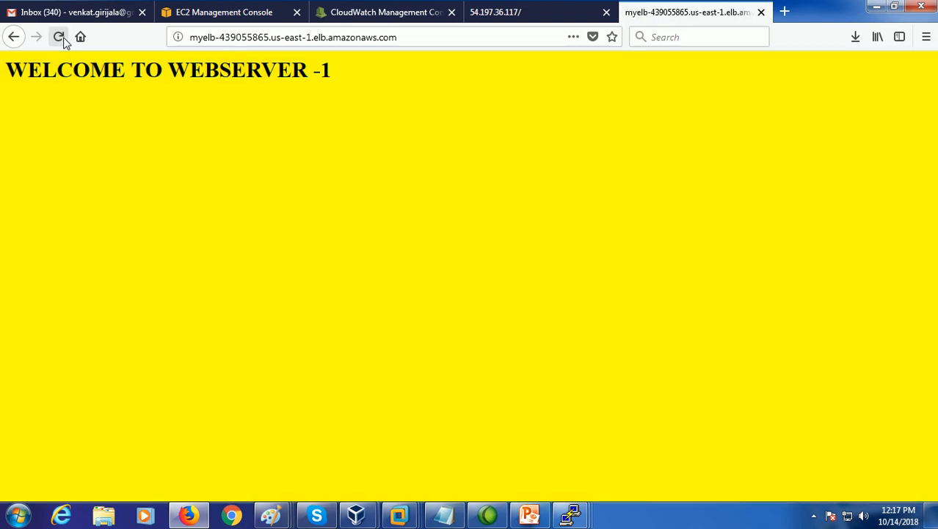
left_click(63, 40)
left_click(63, 41)
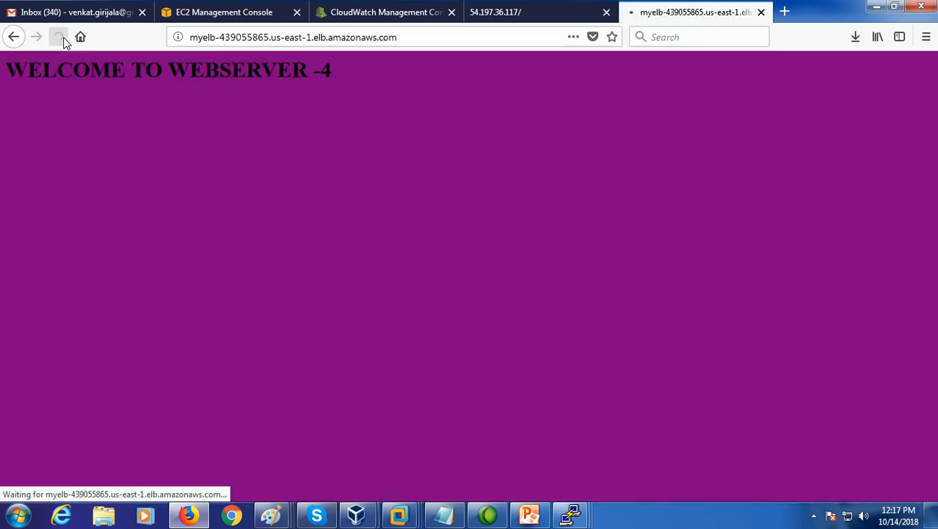
left_click(63, 41)
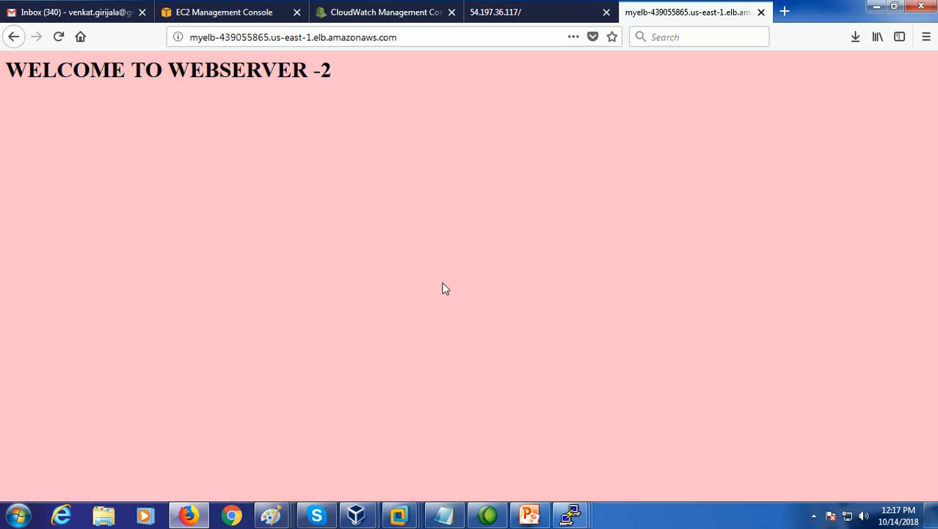
left_click(571, 514)
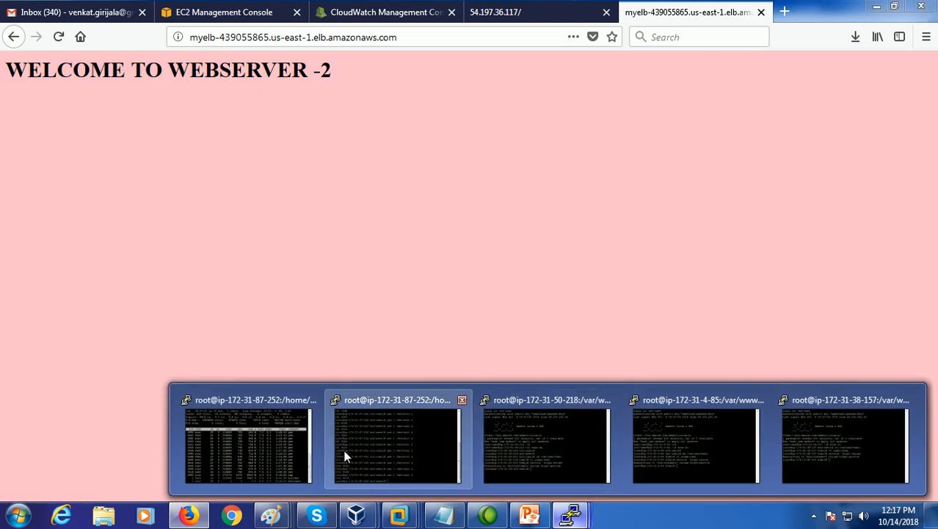
left_click(268, 437)
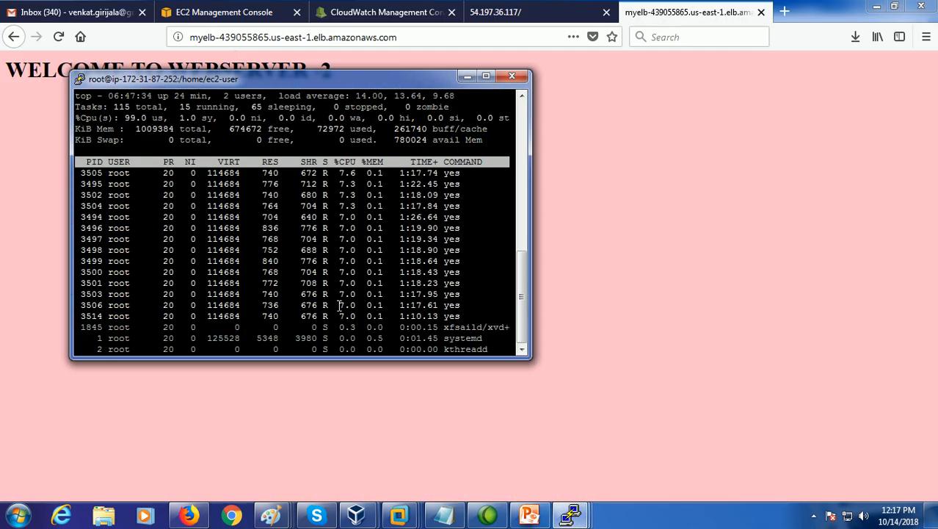
left_click(572, 513)
left_click(449, 452)
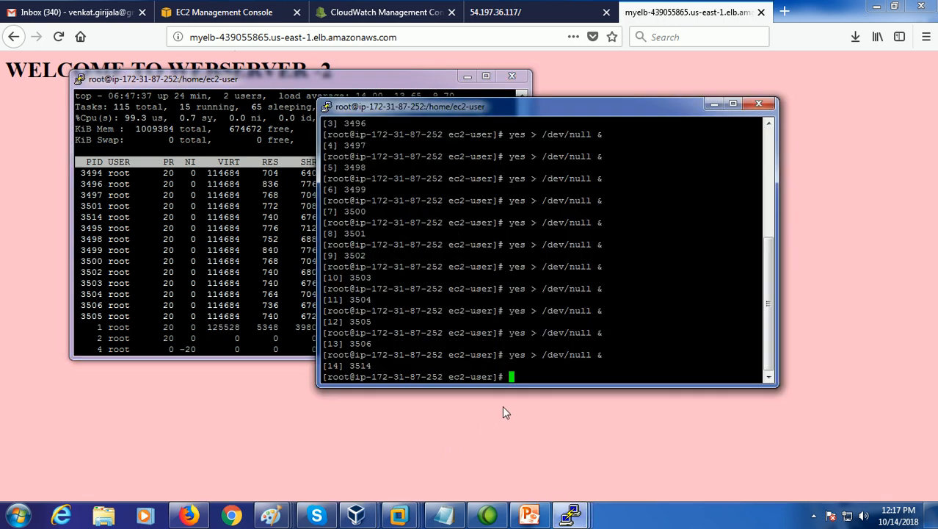
Copy the killall yes command from the aws autoscaling-load-test-commands file in Notepad
left_click(444, 514)
left_click_drag(258, 343, 106, 348)
key("ctrl+c")
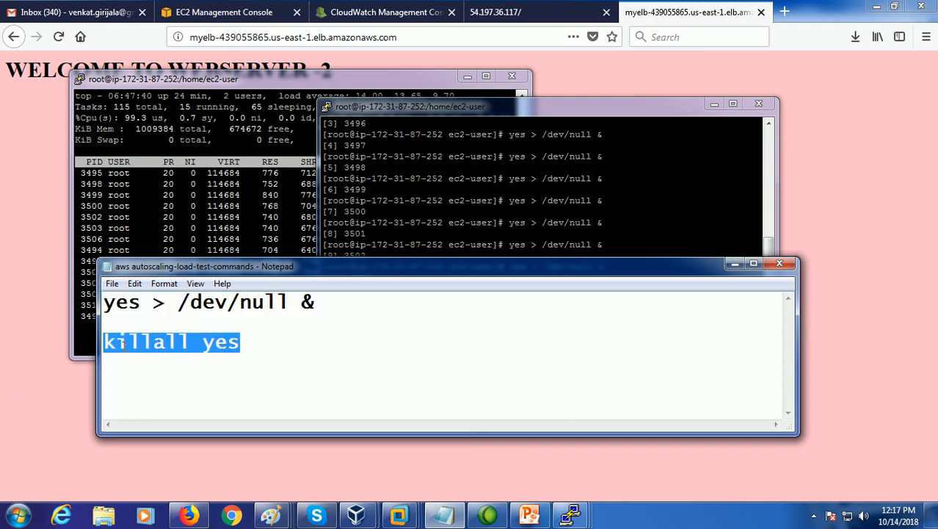
right_click(123, 346)
left_click(34, 197)
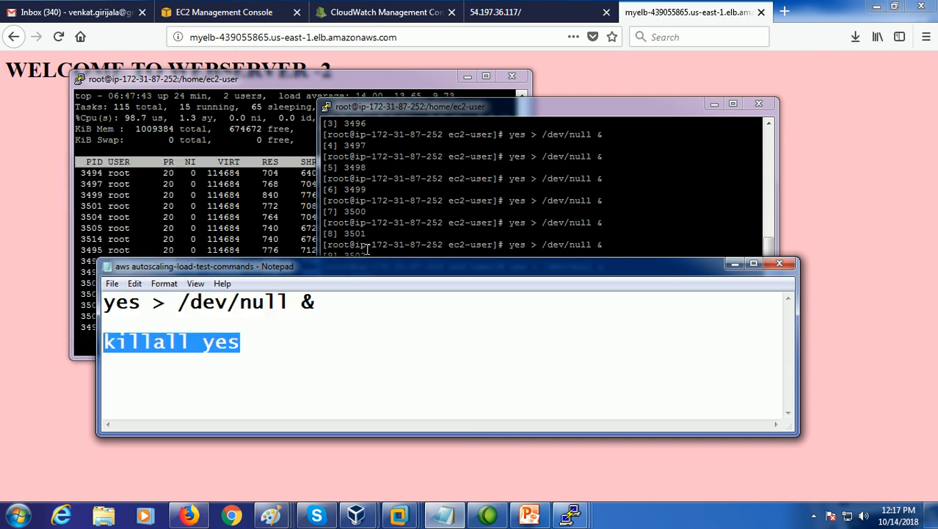
left_click(394, 244)
right_click(533, 374)
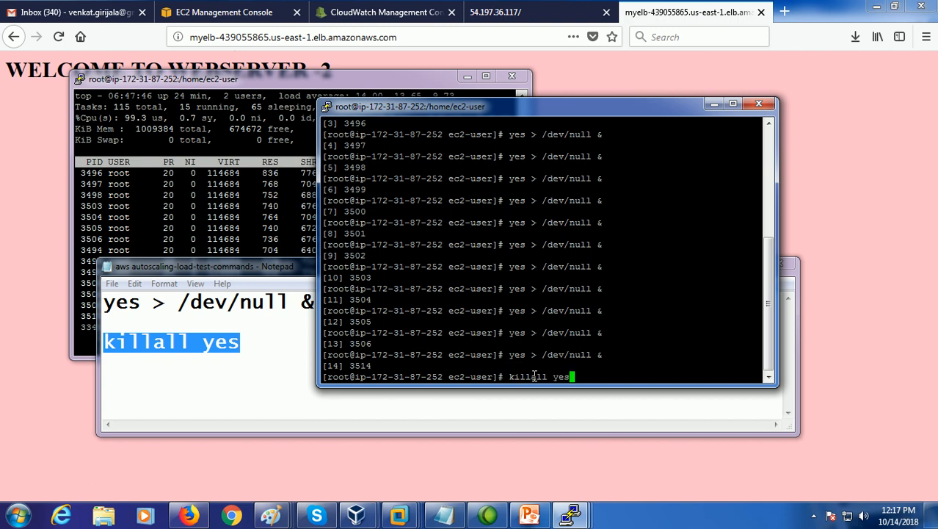
key("Return")
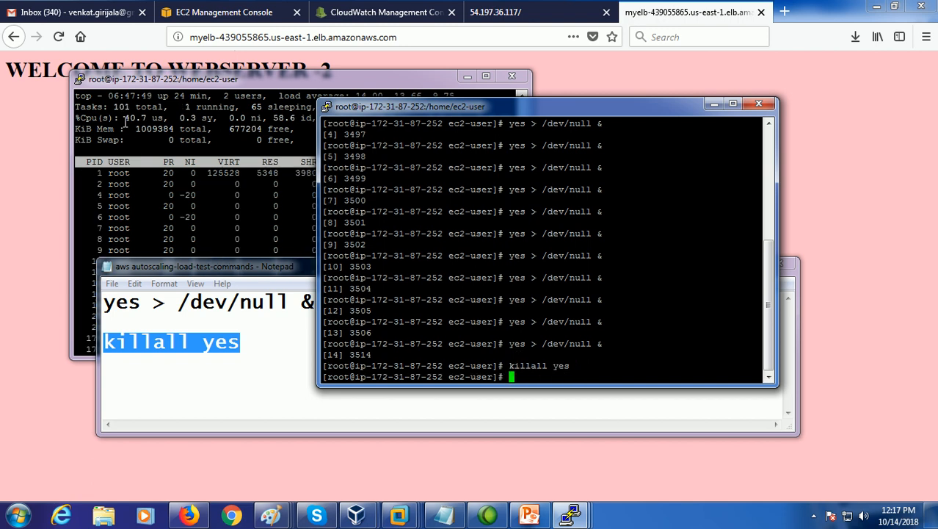
right_click(460, 264)
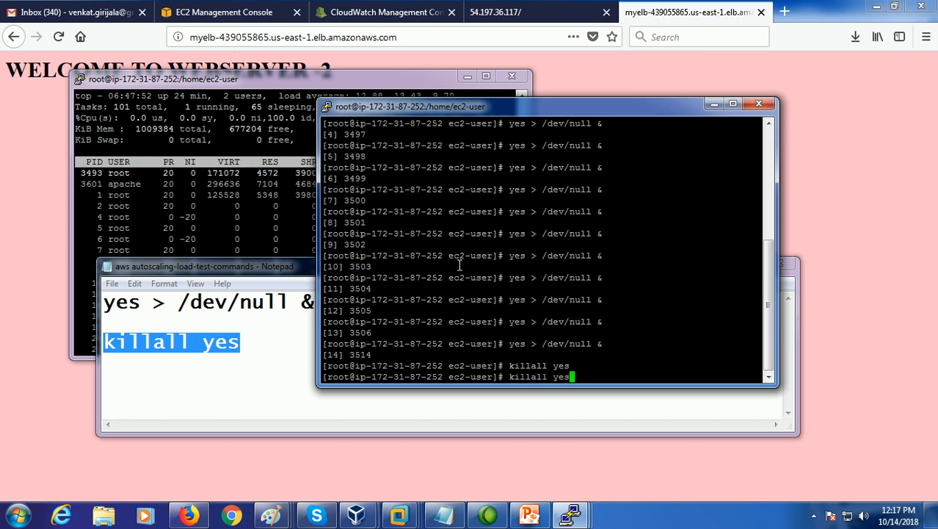
key("Return")
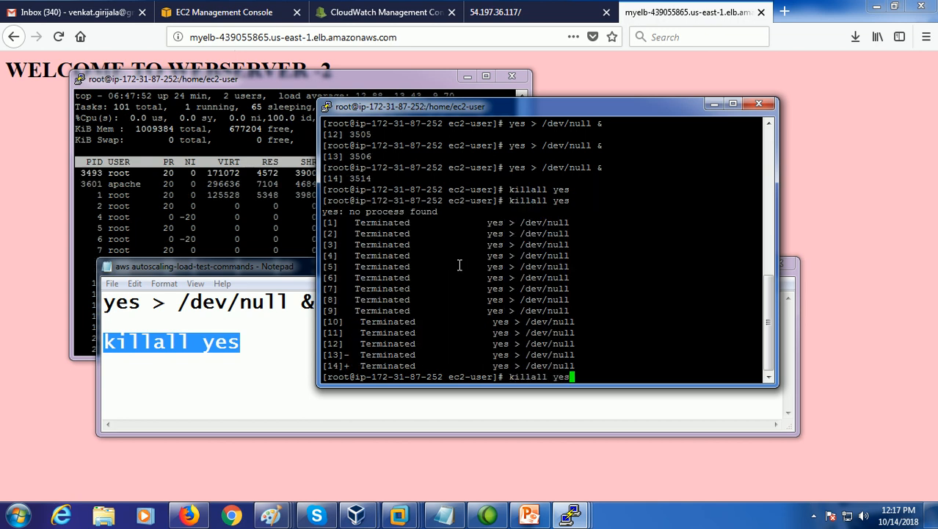
right_click(460, 264)
key("Return")
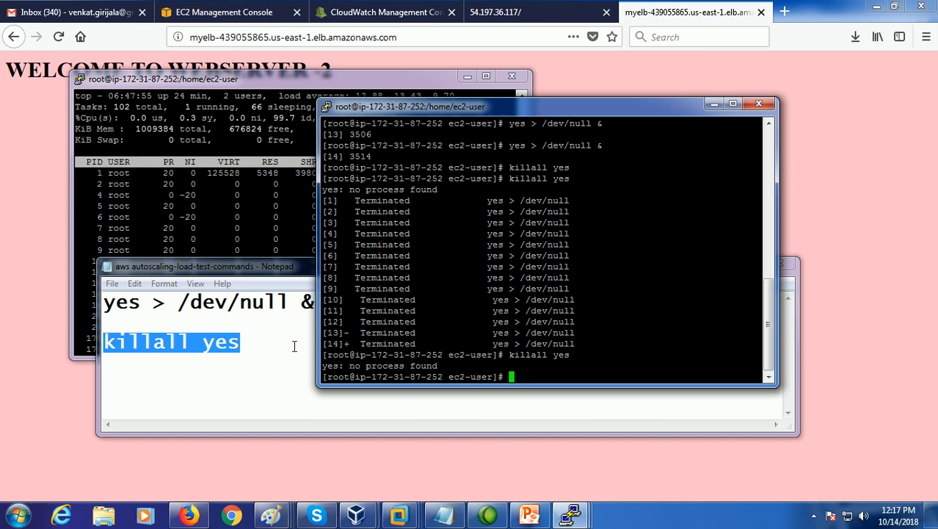
Minimize the Notepad window and both PuTTY windows
left_click(285, 360)
left_click(735, 263)
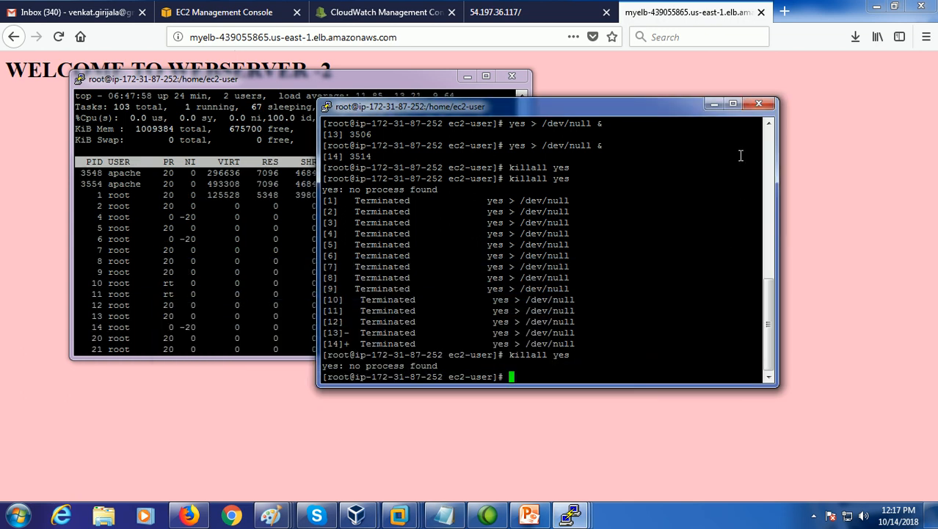
left_click(713, 104)
left_click(467, 77)
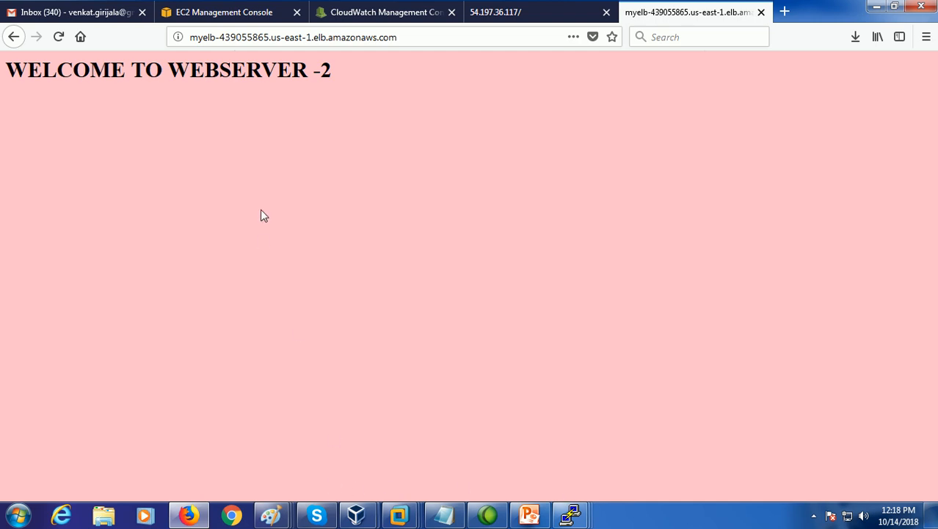
Open the Auto Scaling Groups page in the EC2 console and refresh it to check My-Auto-scale-Group1's instance count and desired capacity
left_click(244, 15)
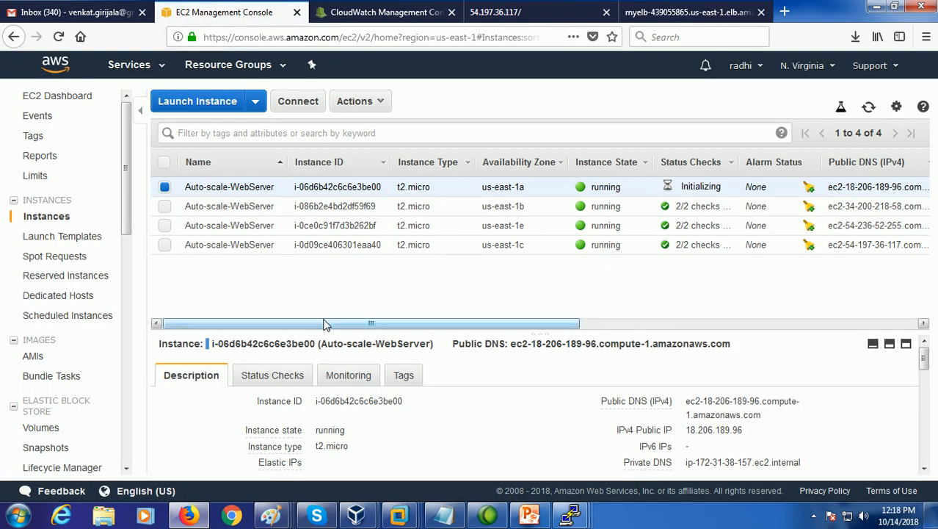
scroll(121, 353, "down", 3)
scroll(121, 348, "down", 4)
left_click(85, 403)
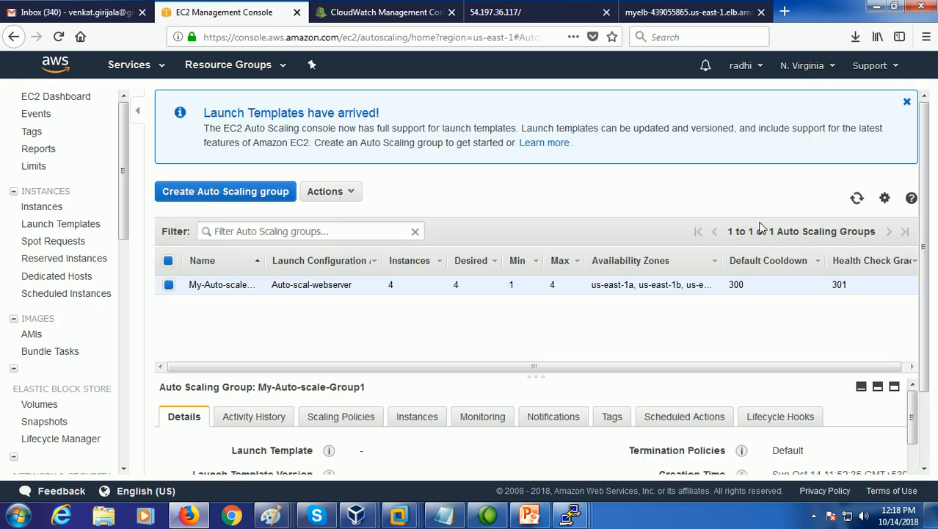
left_click(859, 200)
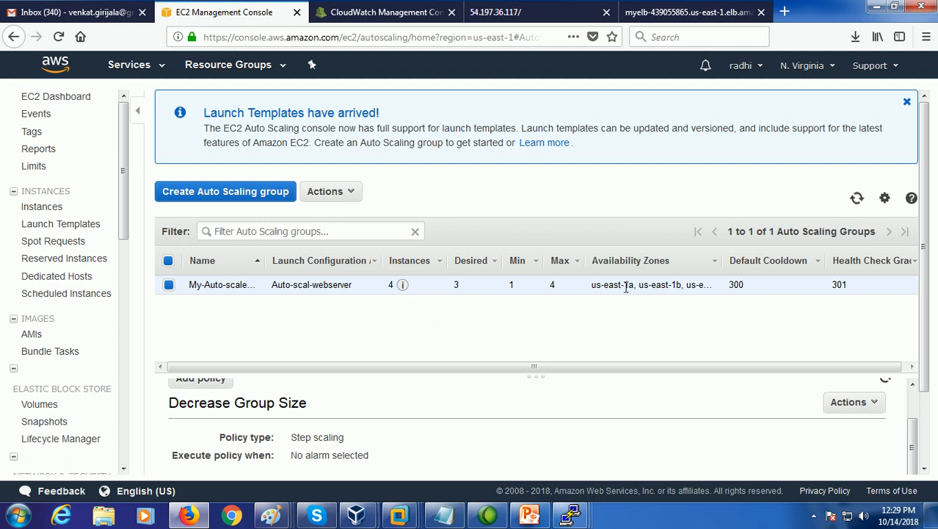
left_click(857, 200)
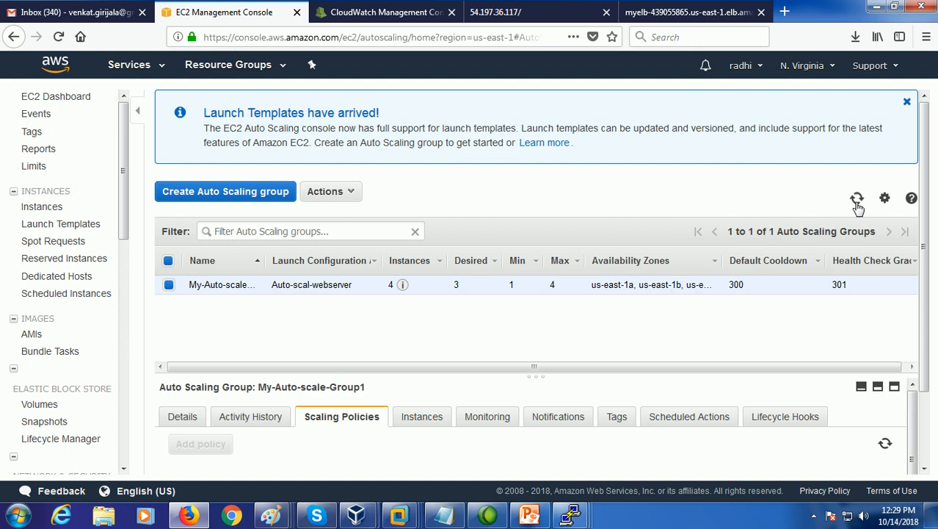
left_click(857, 200)
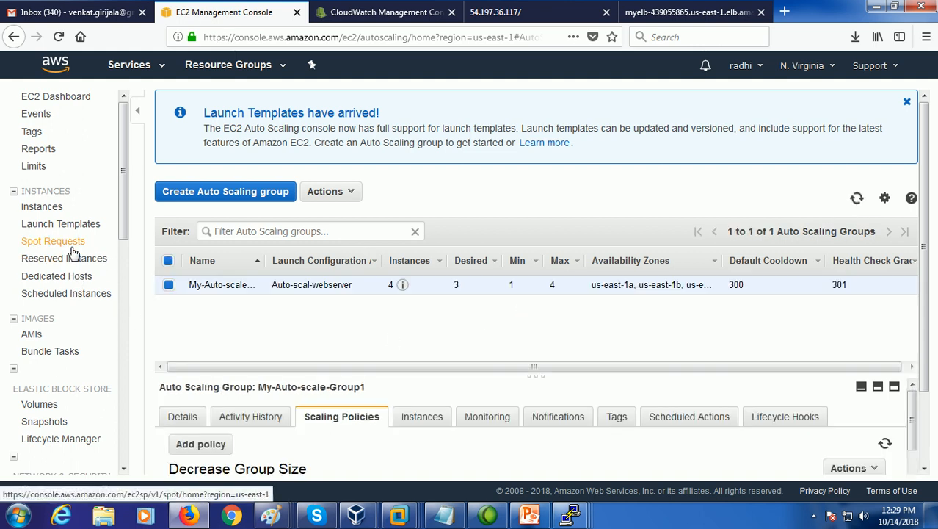
Refresh the Instances list and My-Auto-scale-Group1 in turn, then recheck the instance states for the scale-in
left_click(58, 216)
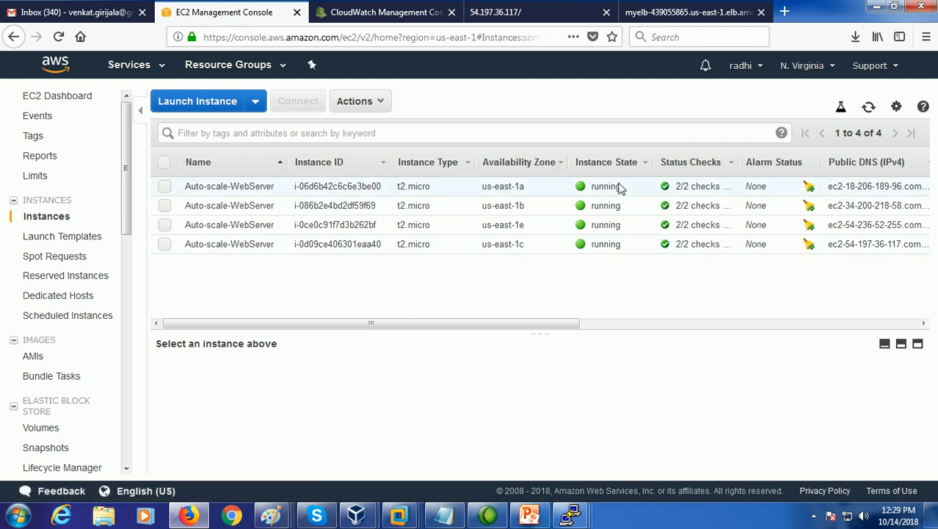
left_click(869, 108)
scroll(42, 293, "down", 5)
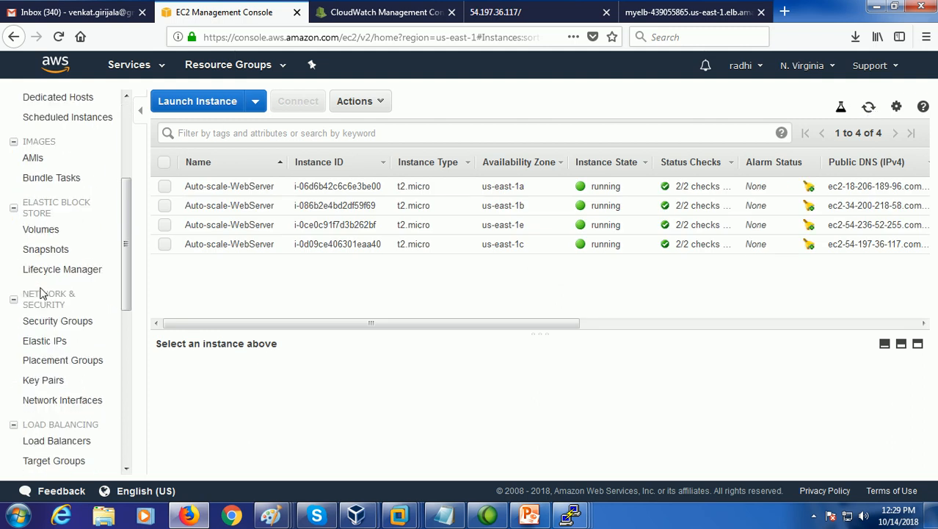
scroll(33, 294, "down", 3)
left_click(58, 403)
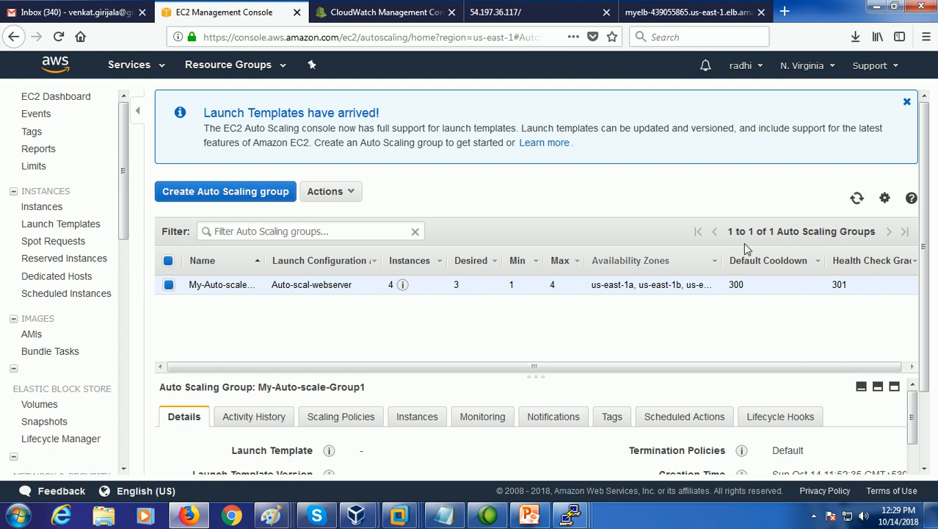
left_click(857, 199)
mouse_move(401, 293)
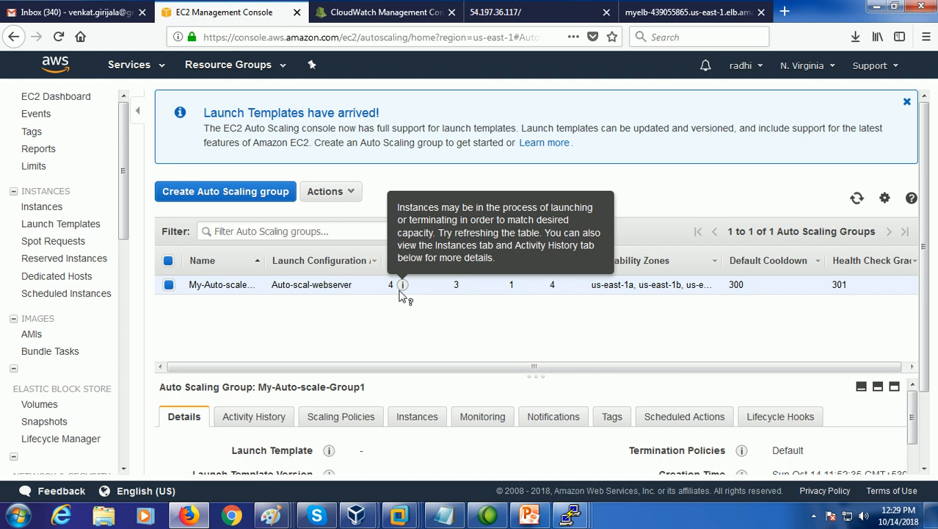
left_click(855, 199)
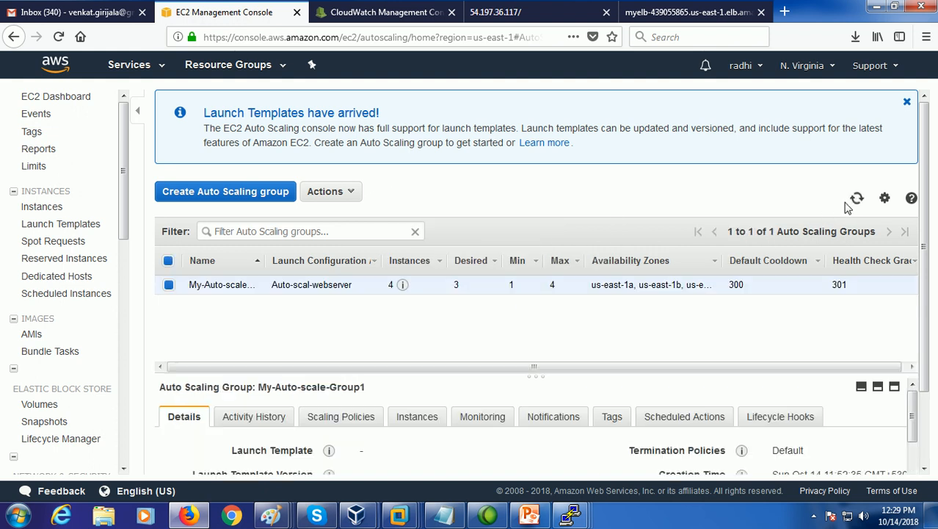
left_click(45, 209)
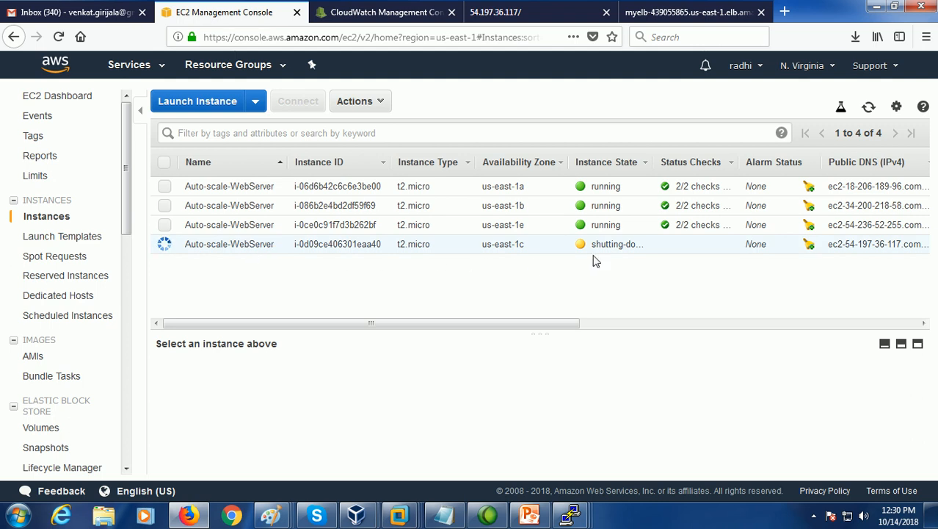
Refresh the load balancer page repeatedly to see which web servers still respond, then return to the EC2 Instances list
left_click(679, 20)
left_click(63, 42)
left_click(60, 38)
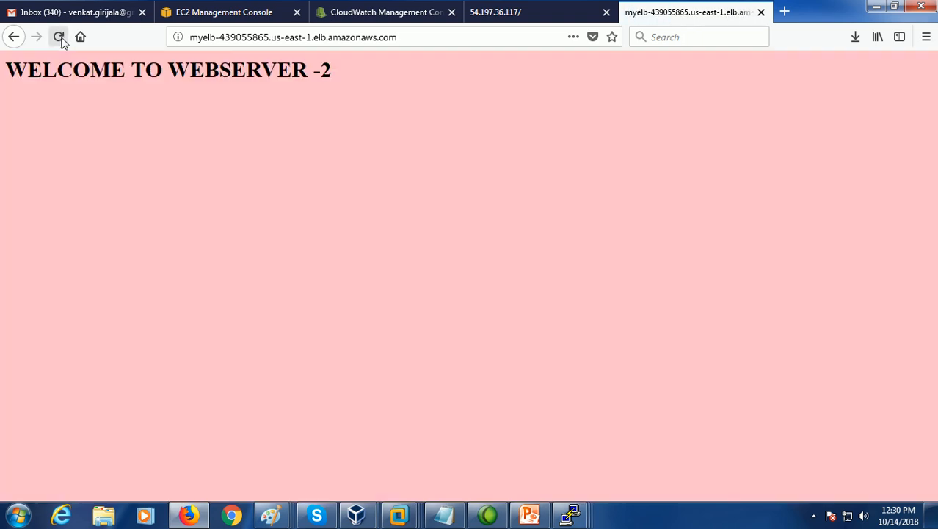
left_click(60, 38)
left_click(60, 38)
left_click(61, 41)
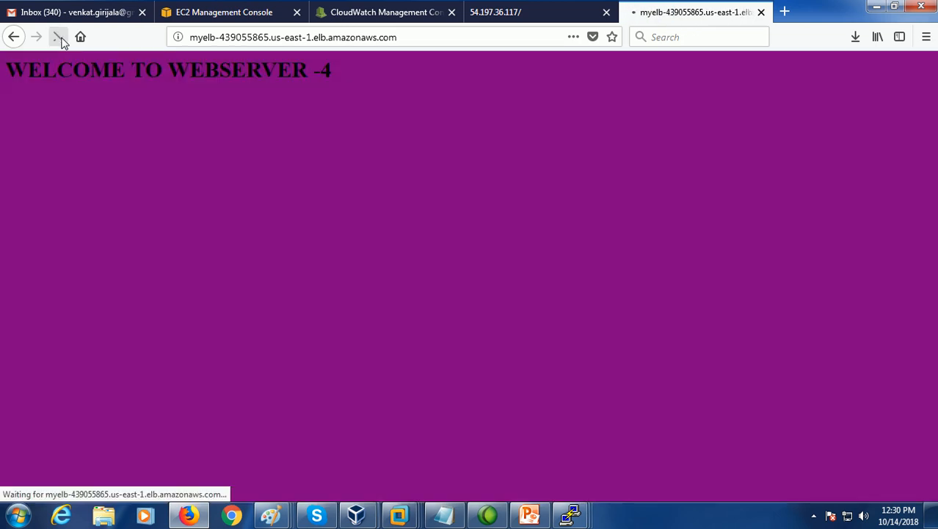
left_click(62, 41)
left_click(61, 41)
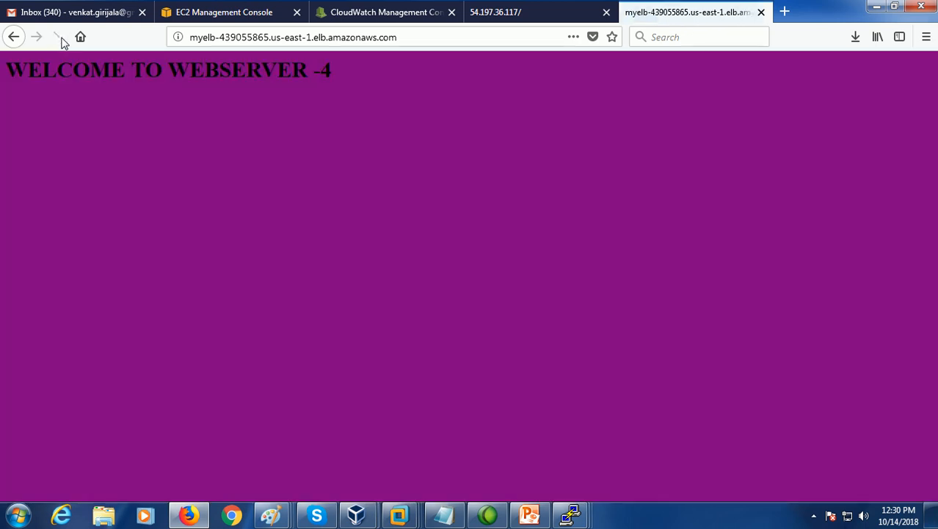
left_click(61, 41)
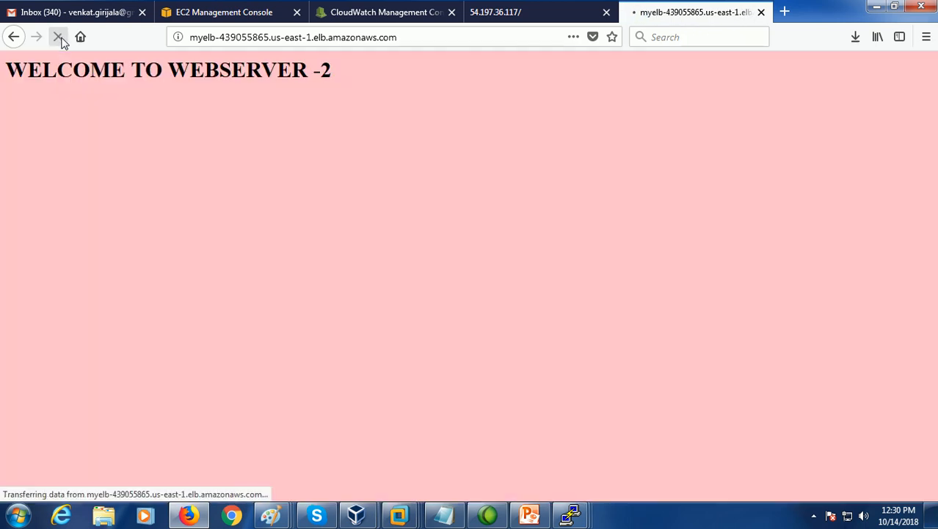
left_click(62, 41)
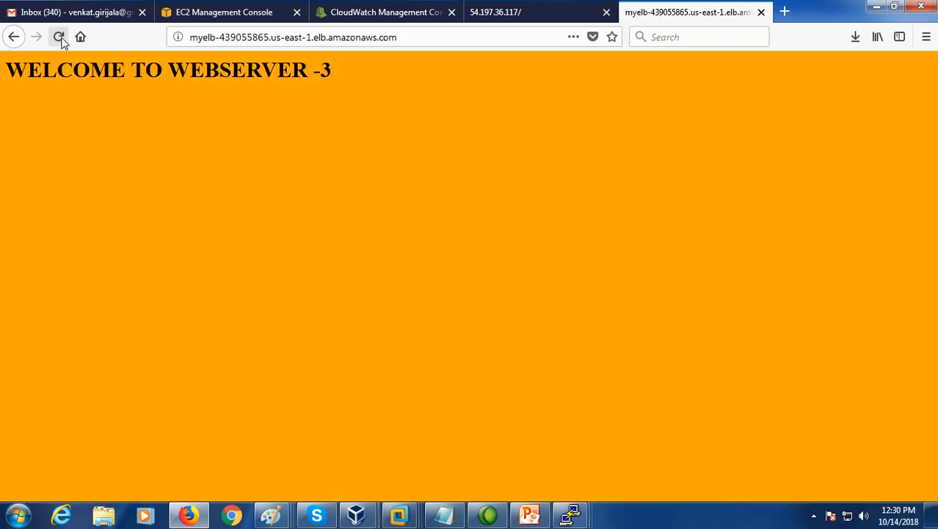
left_click(61, 41)
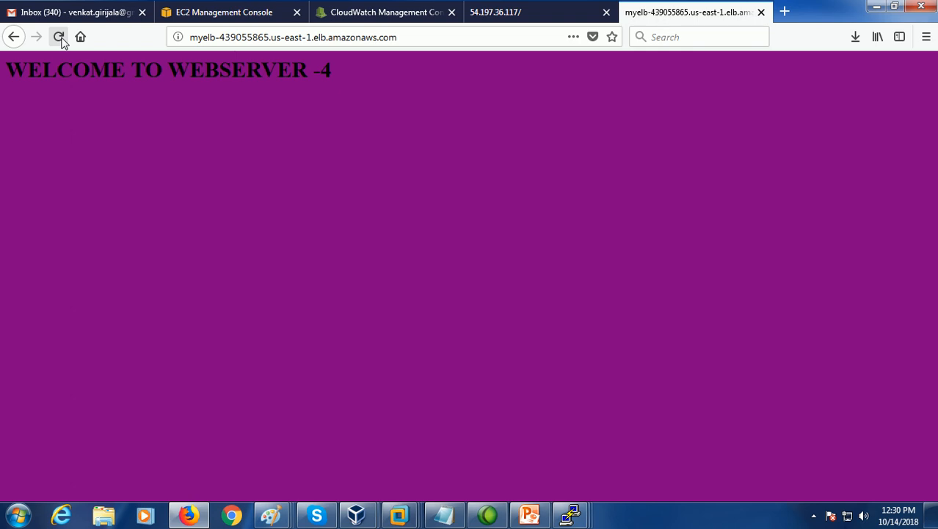
left_click(199, 13)
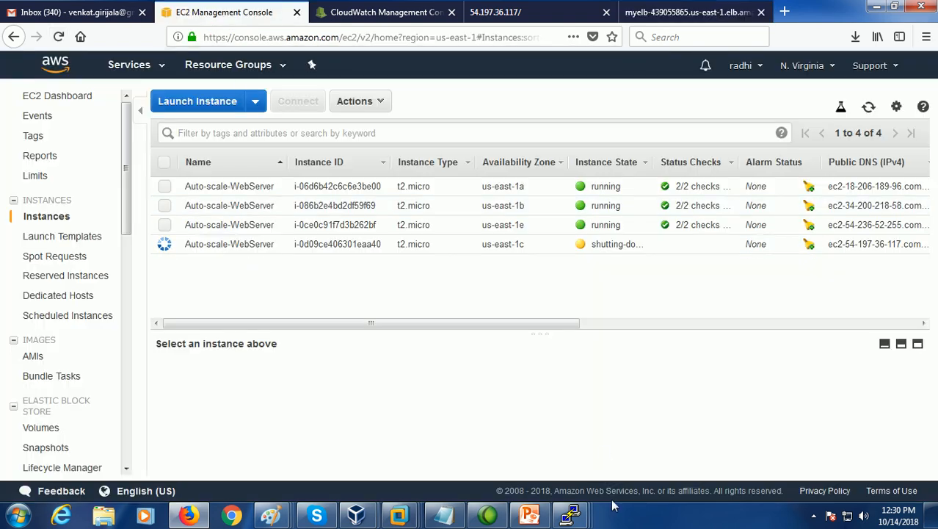
Switch to PowerPoint and present the scale-out and scale-in diagrams on slides 5 and 6, then leave the slide show
left_click(530, 516)
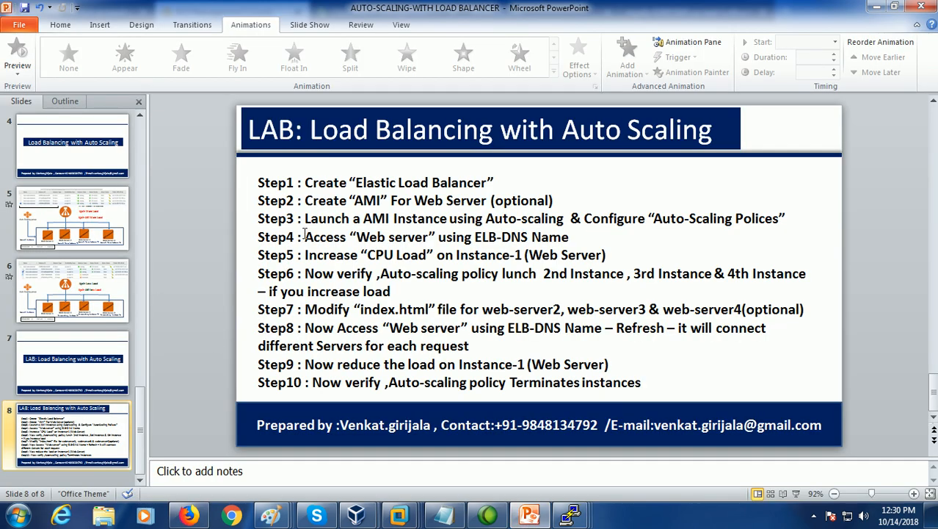
left_click(109, 279)
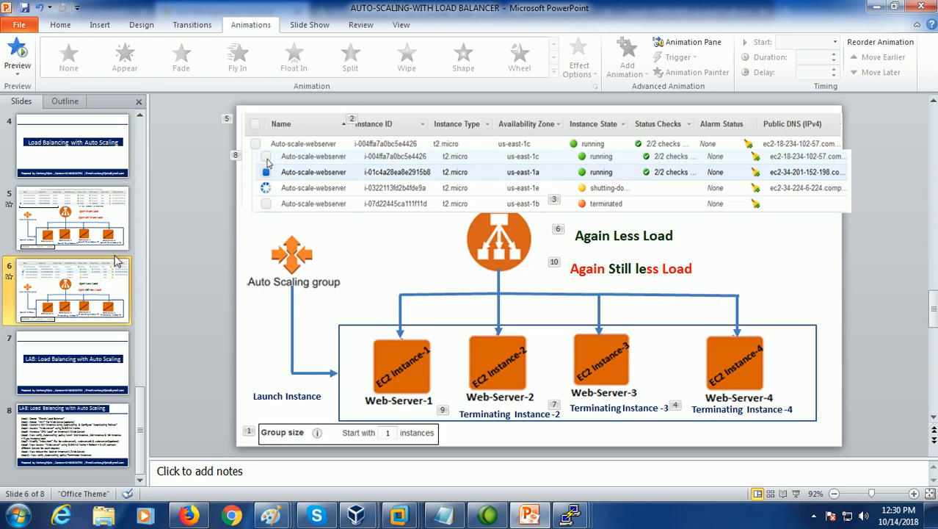
left_click(116, 244)
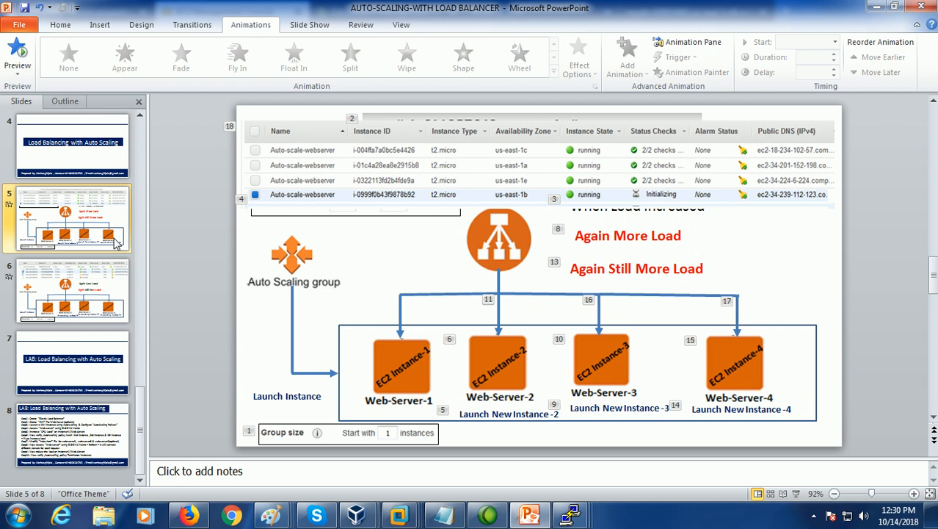
left_click(796, 494)
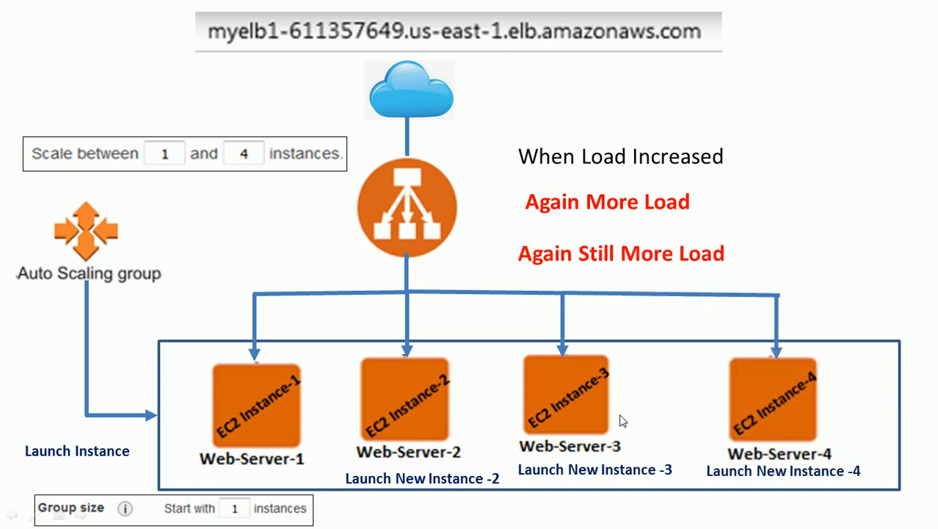
left_click(573, 256)
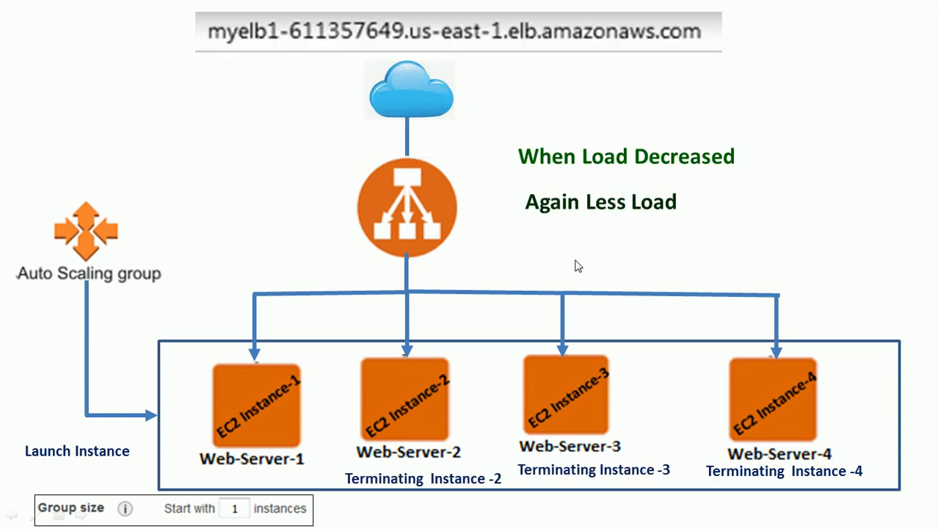
key("Escape")
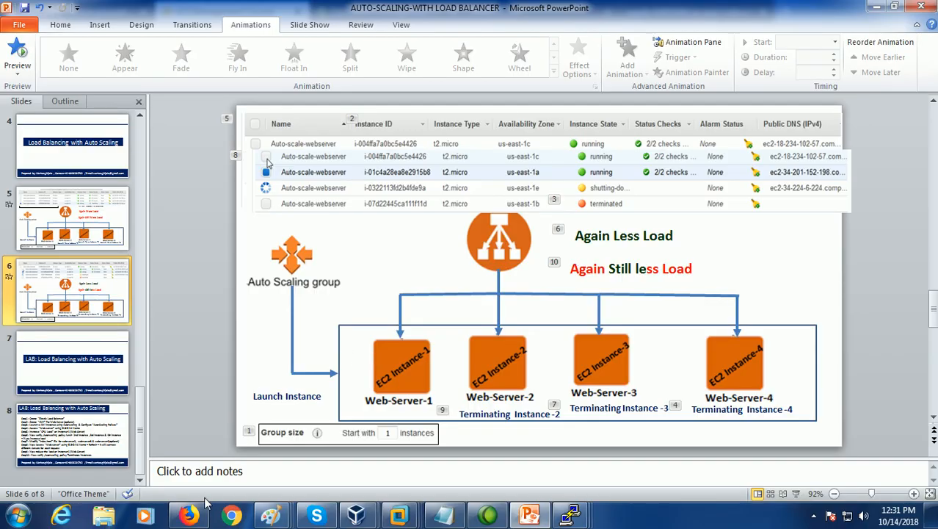
Return to Firefox to refresh the Instances list, then read the My-Auto-scale-Group1 termination email in Gmail and minimize the browser
left_click(188, 516)
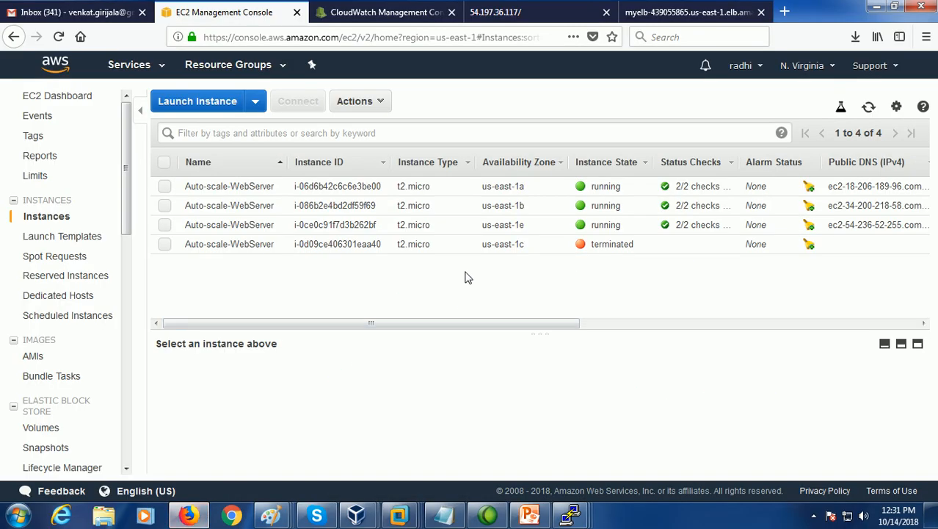
left_click(868, 108)
left_click(77, 12)
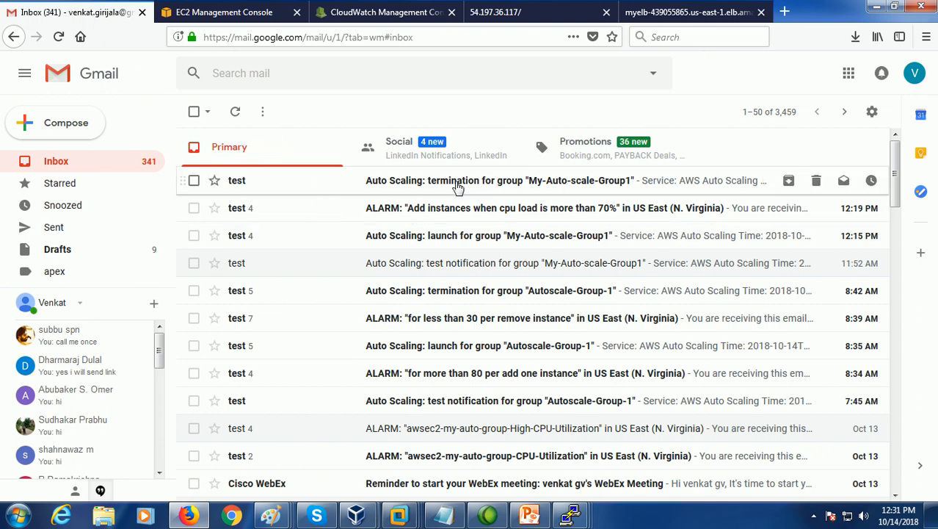
left_click(457, 187)
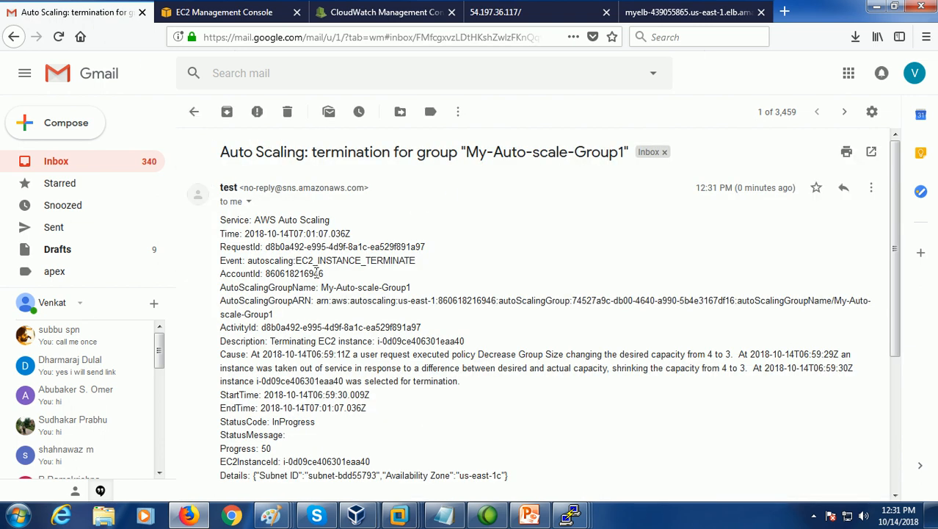
scroll(317, 272, "down", 2)
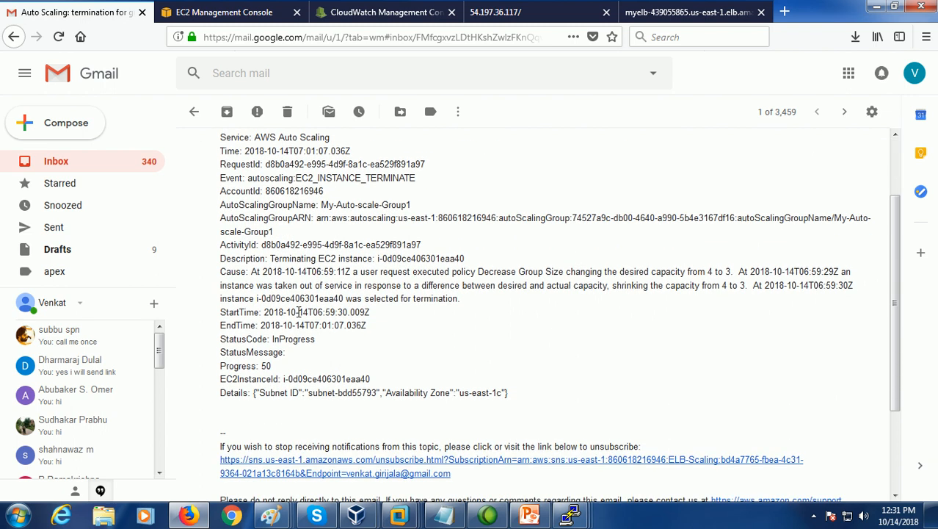
scroll(298, 312, "up", 2)
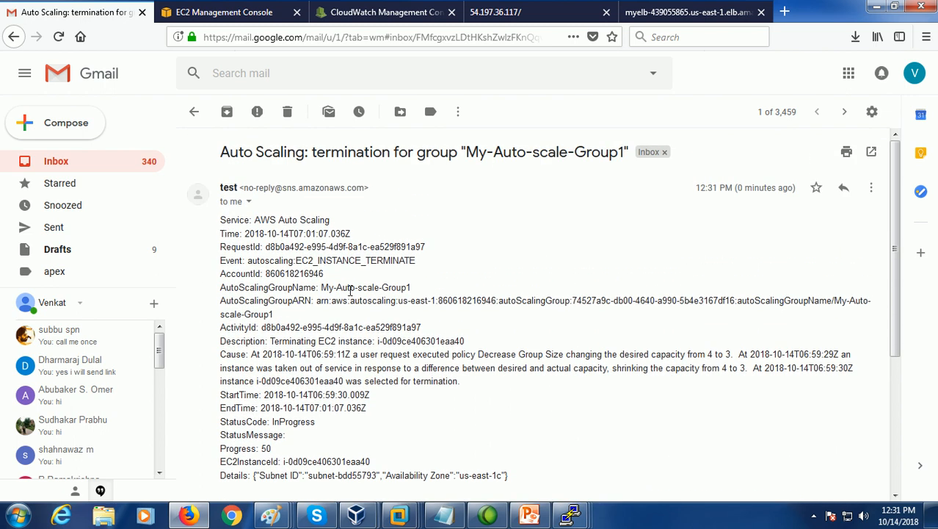
left_click(874, 7)
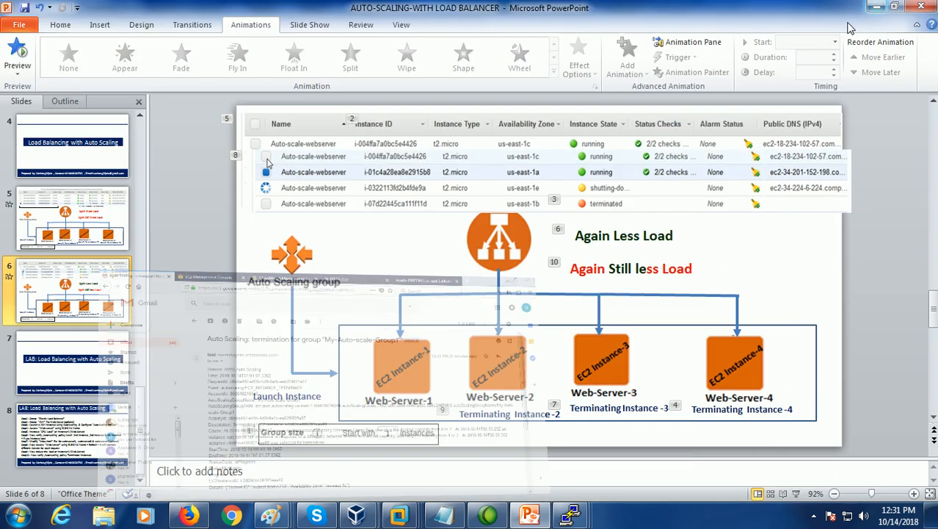